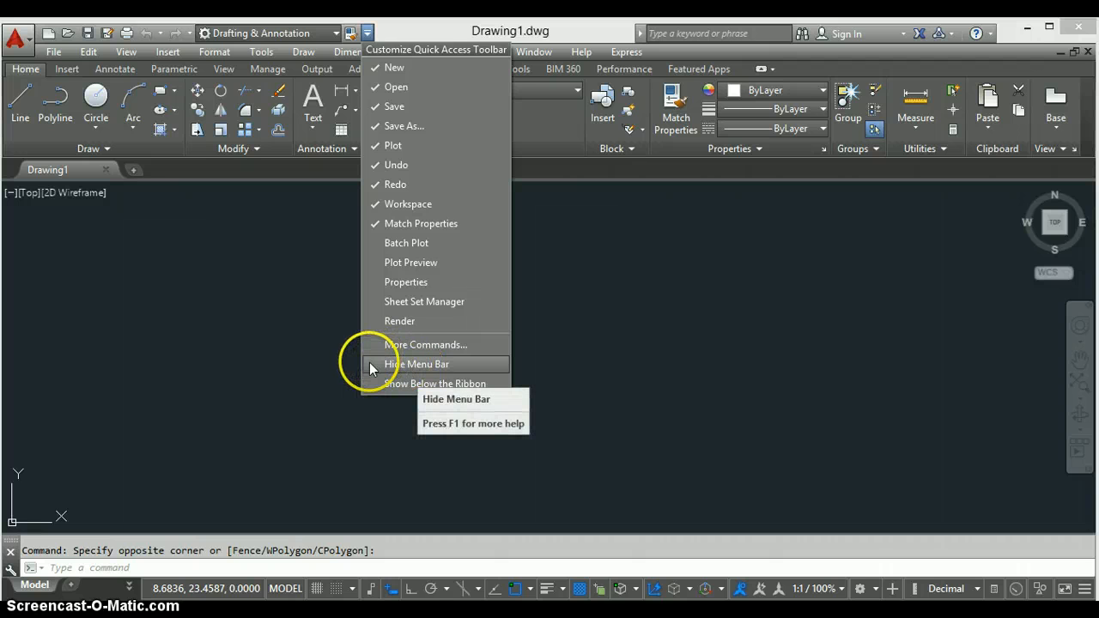
Hide the menu bar and show it again
left_click(379, 364)
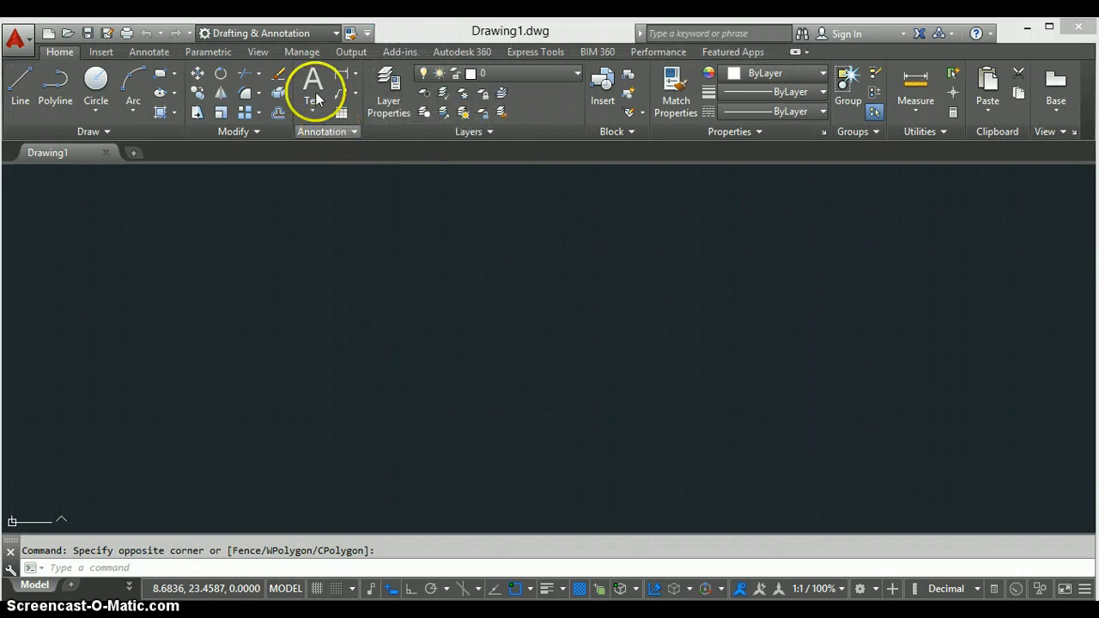
left_click(368, 34)
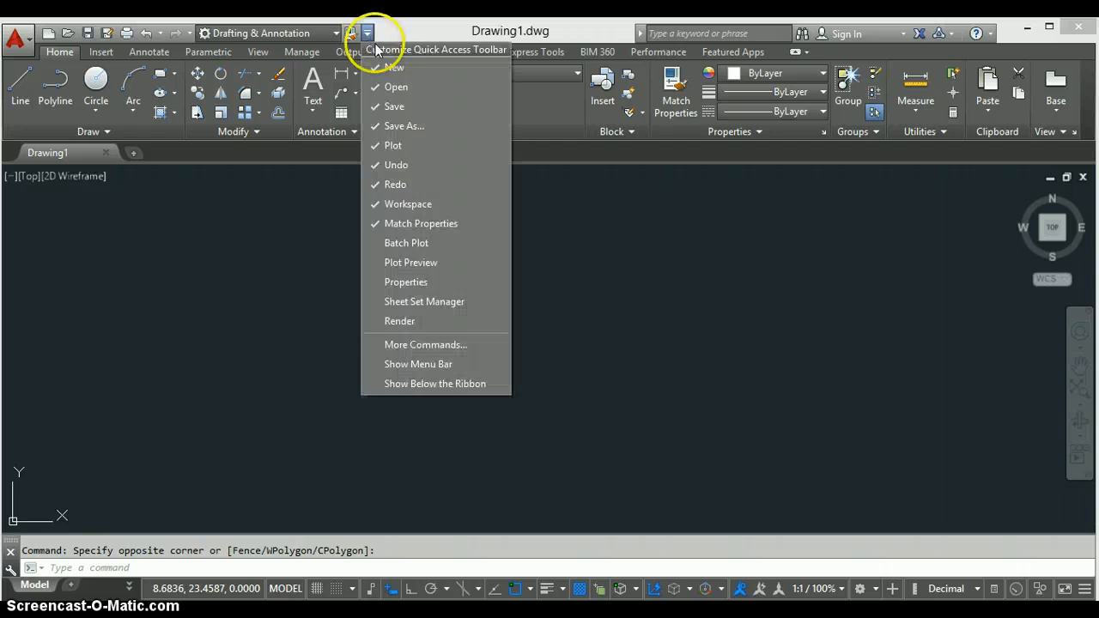
left_click(376, 363)
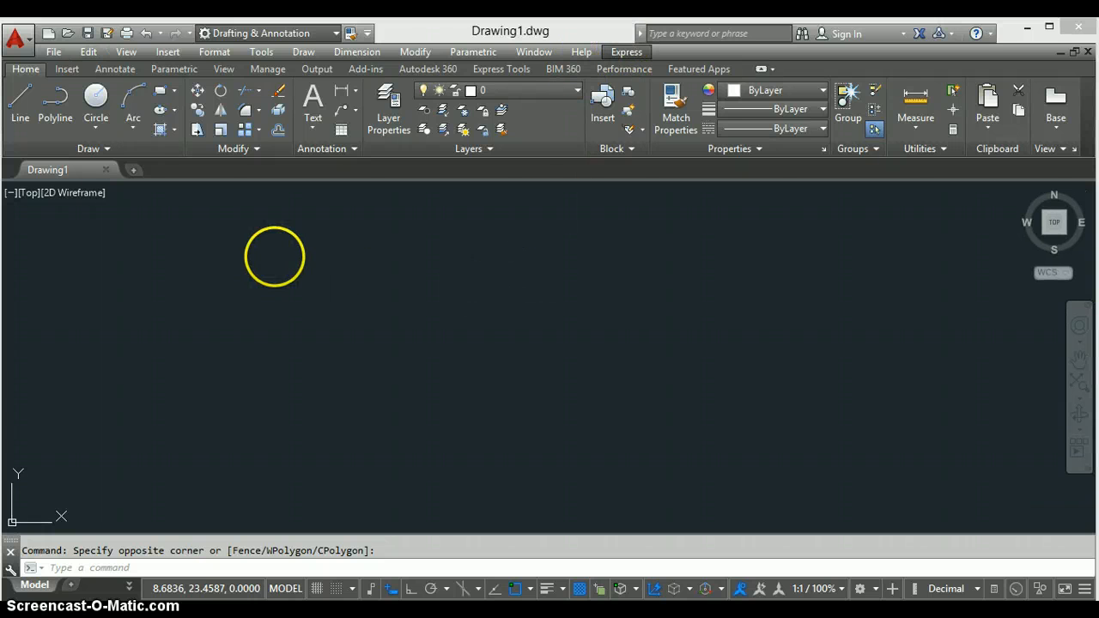
Set the drawing units' length type to Architectural and keep Inches as the insertion scale
left_click(214, 53)
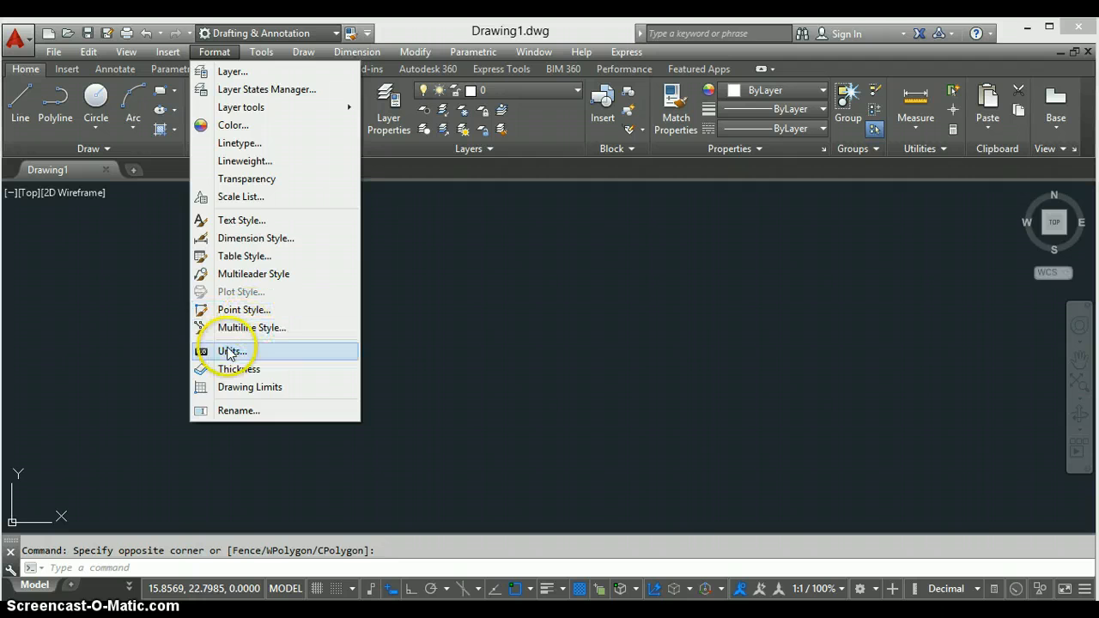
left_click(228, 351)
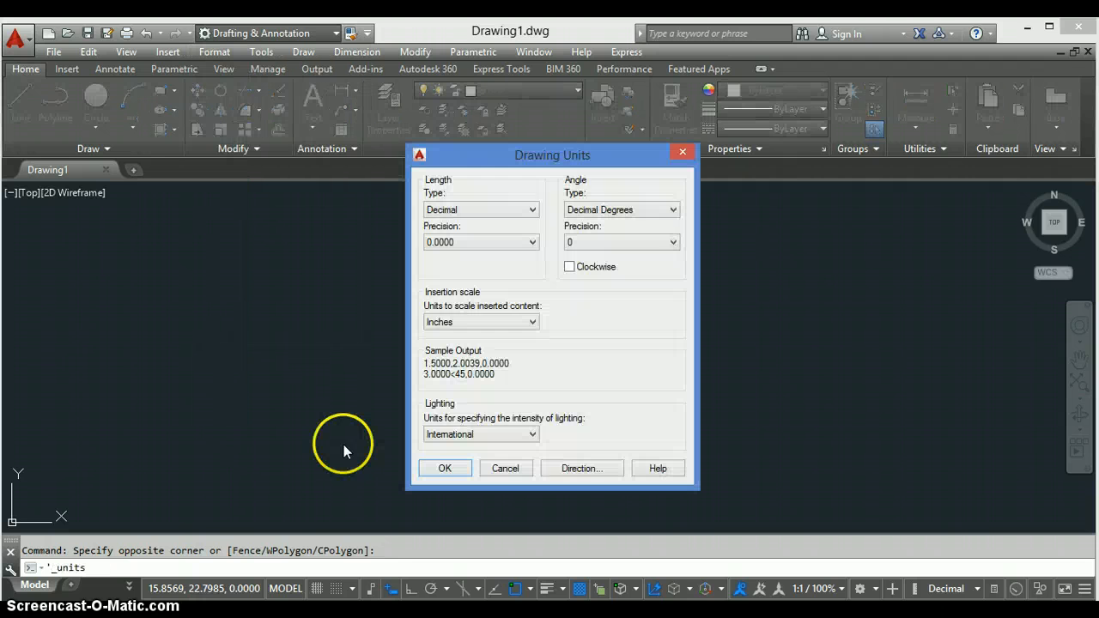
left_click(532, 211)
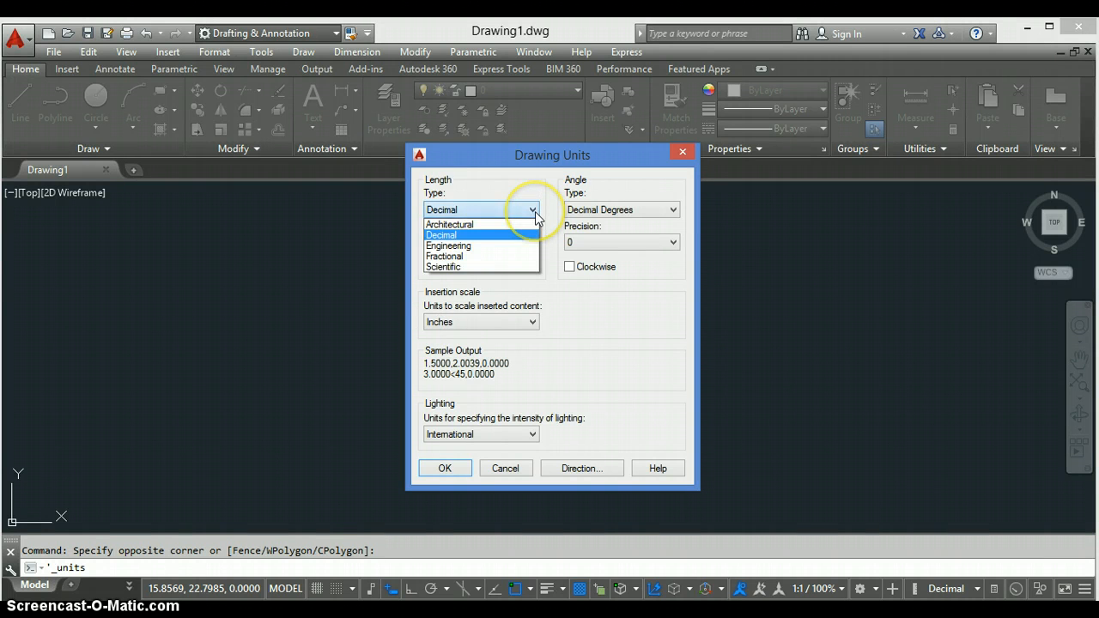
left_click(470, 226)
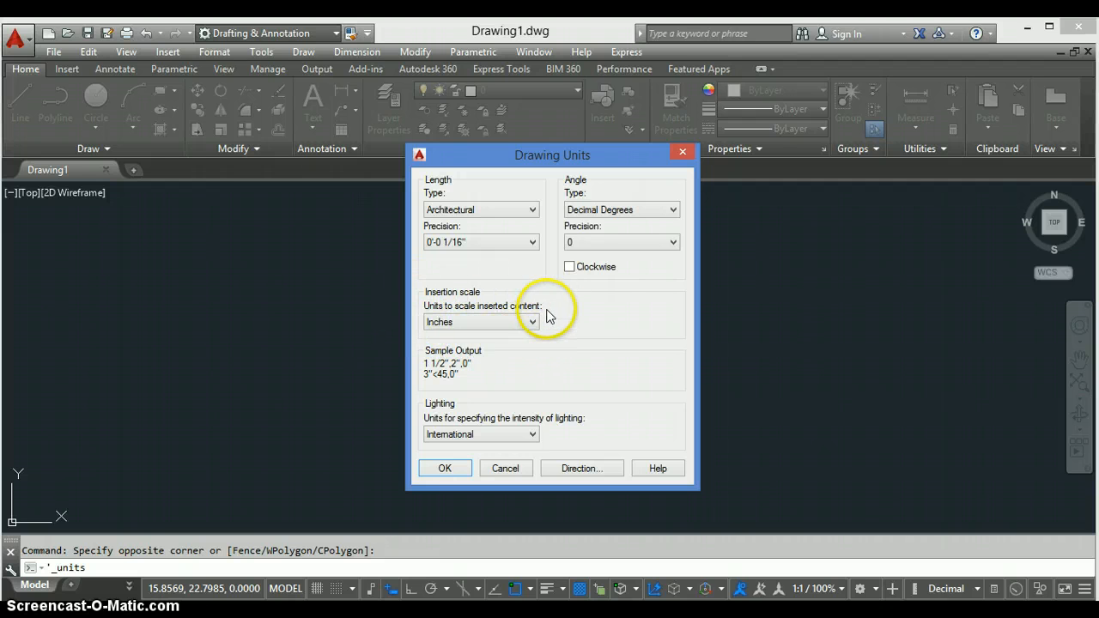
mouse_move(520, 323)
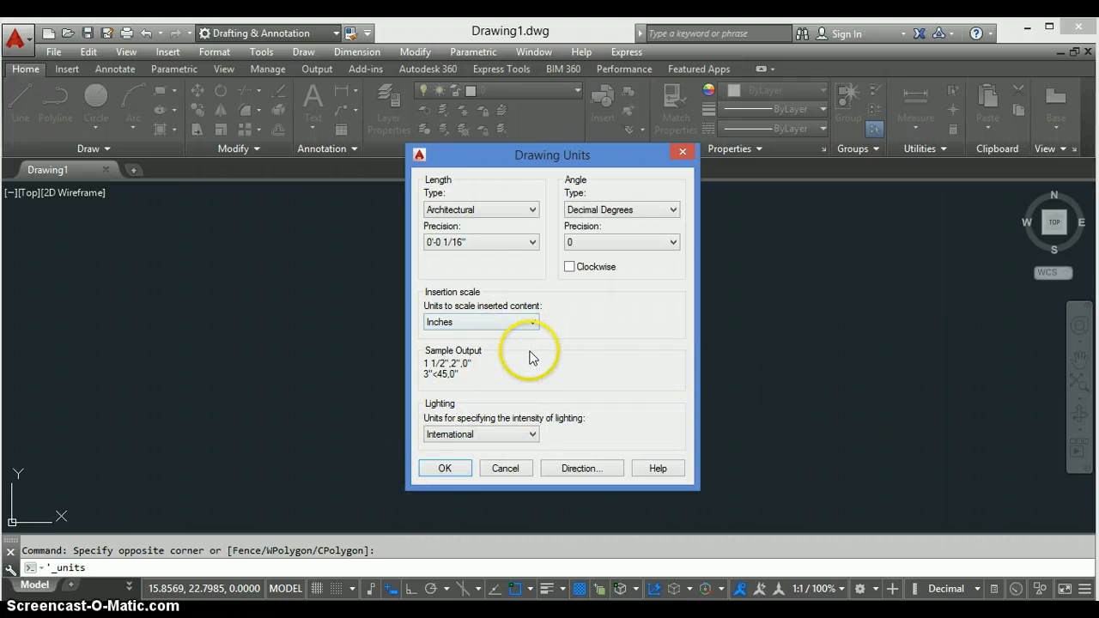
left_click(445, 469)
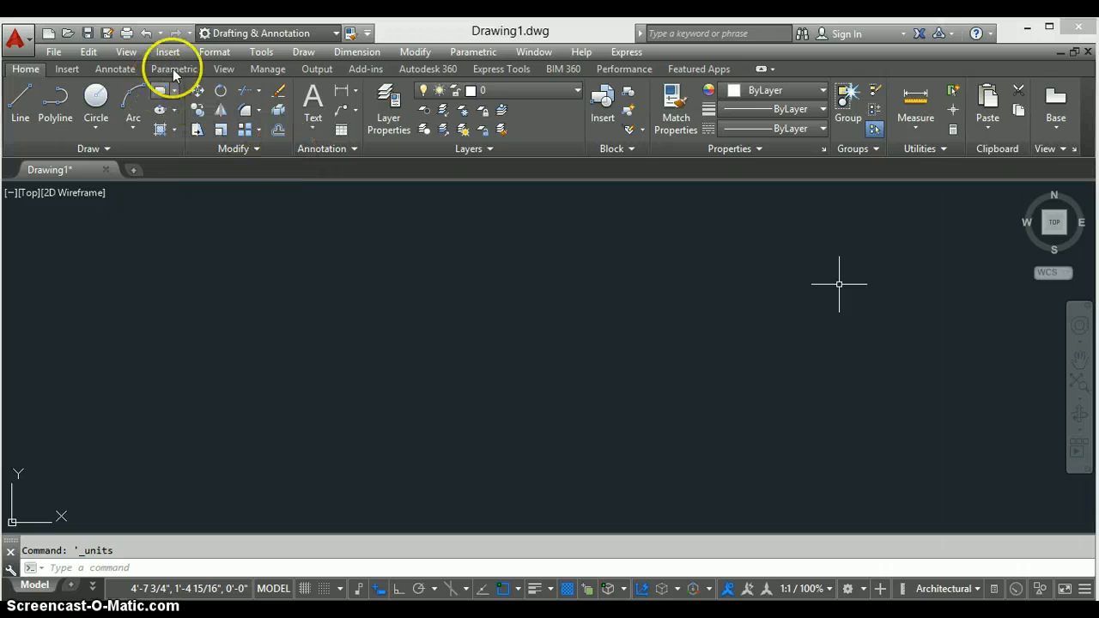
Set the drawing limits from the default lower-left origin to an upper-right corner of 50',50'
left_click(197, 53)
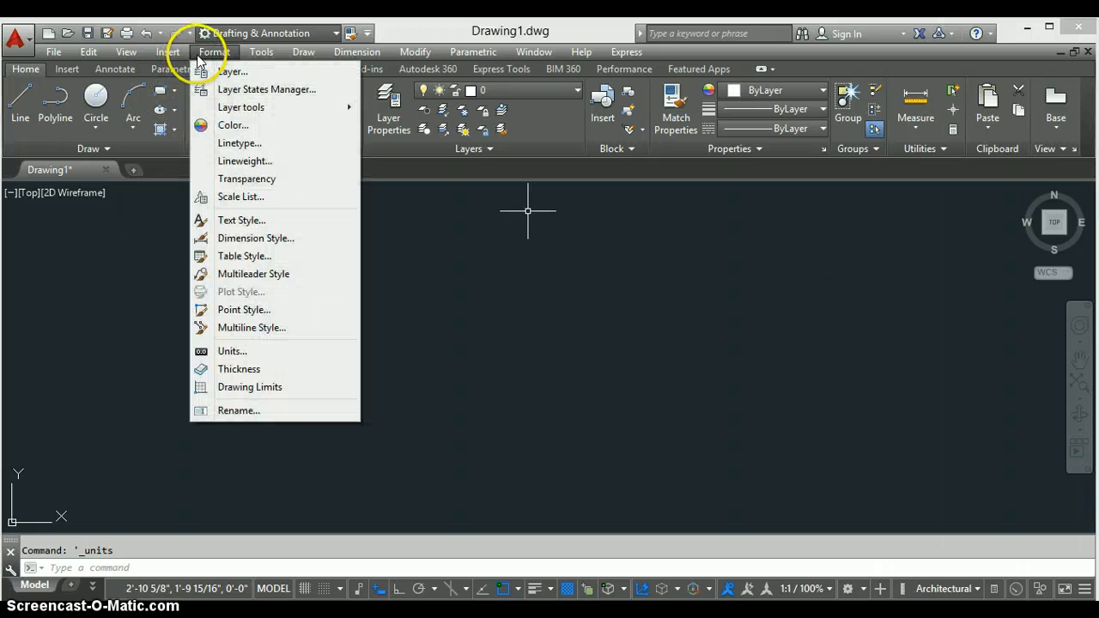
left_click(255, 387)
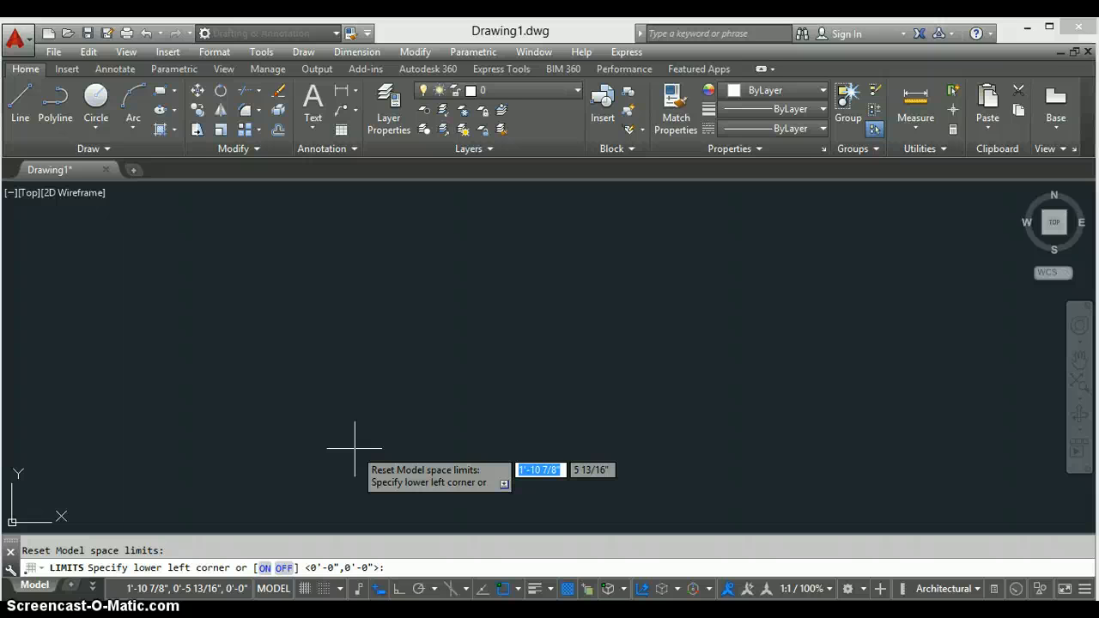
key("Return")
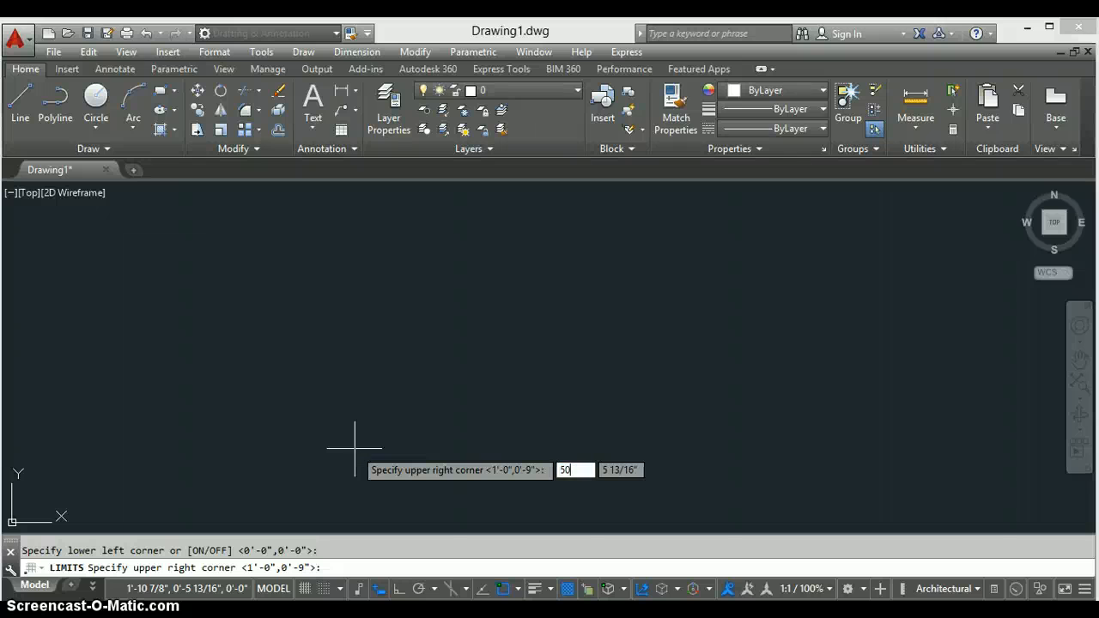
type("50")
key("Tab")
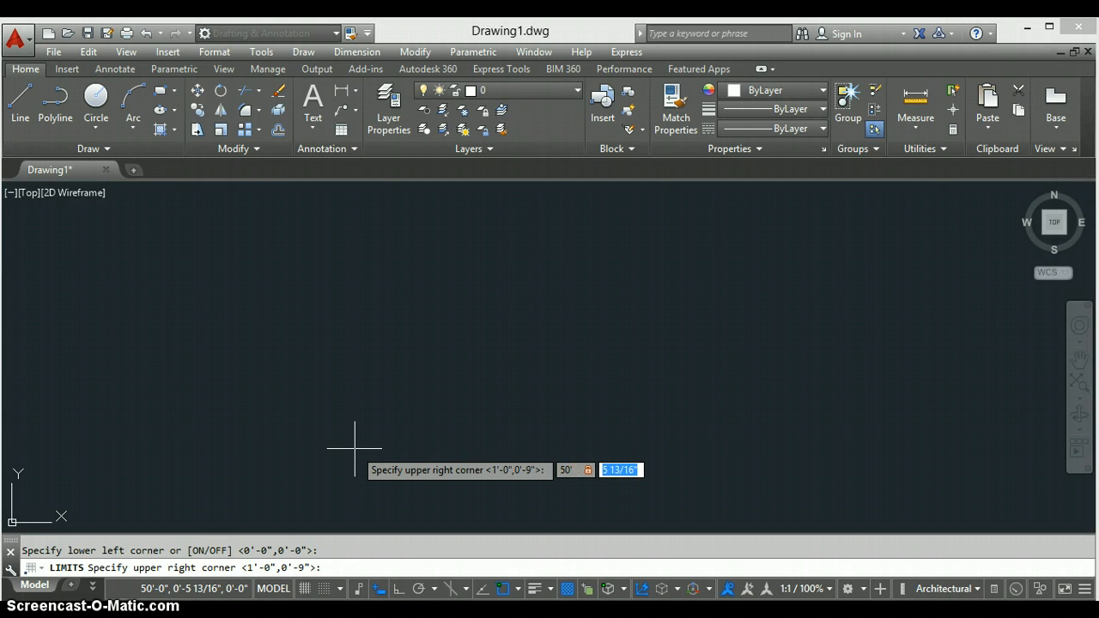
type("50")
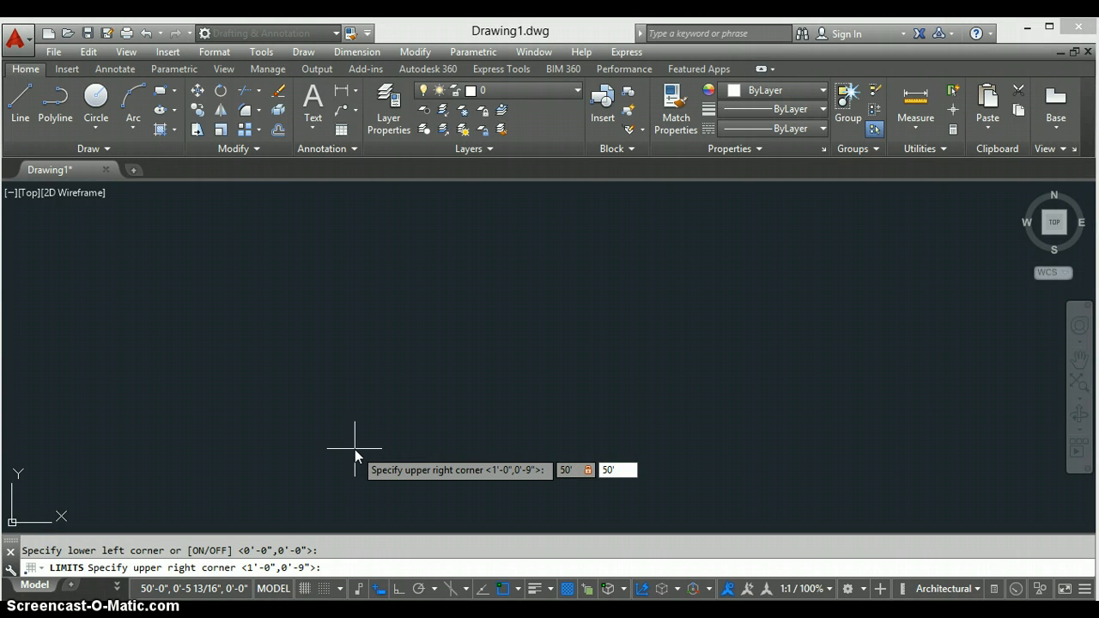
key("Return")
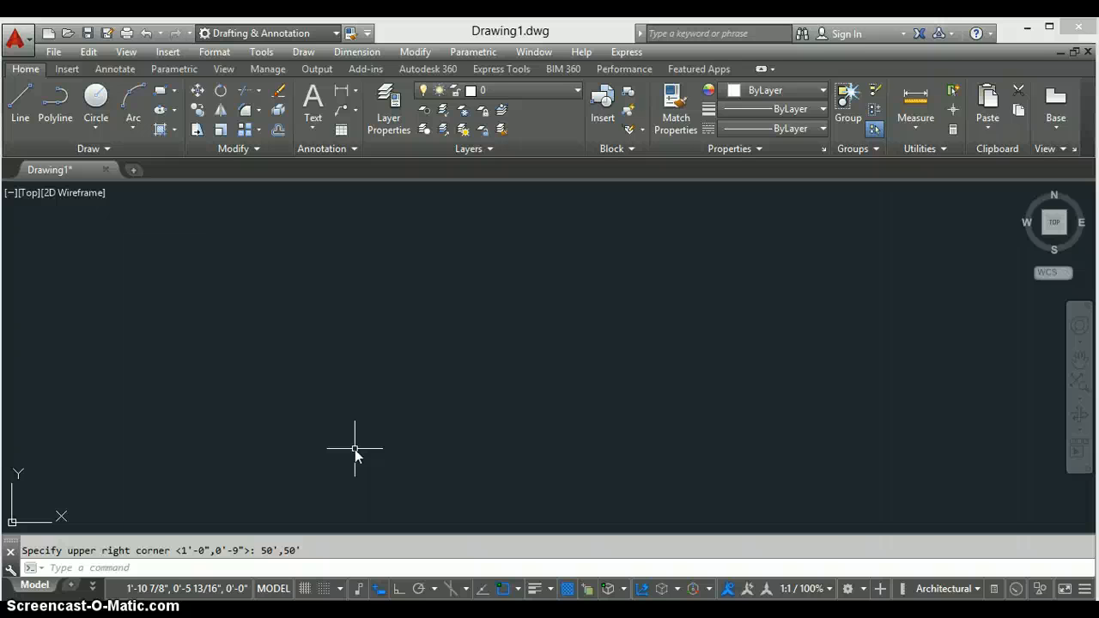
Zoom the view to the drawing's full extents
key("Return")
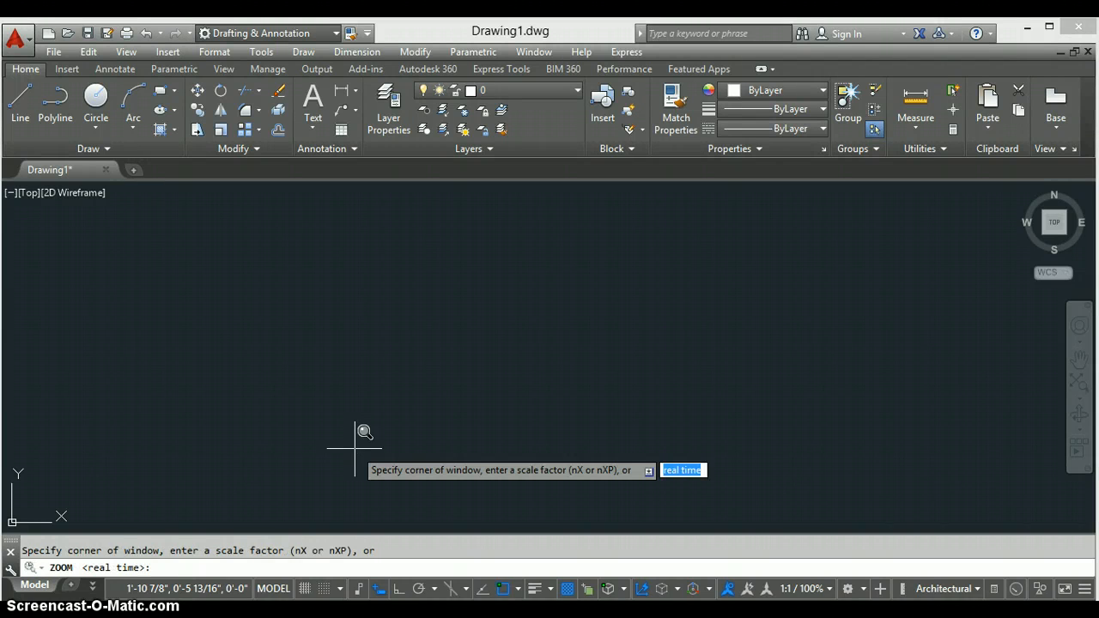
type("e")
key("Return")
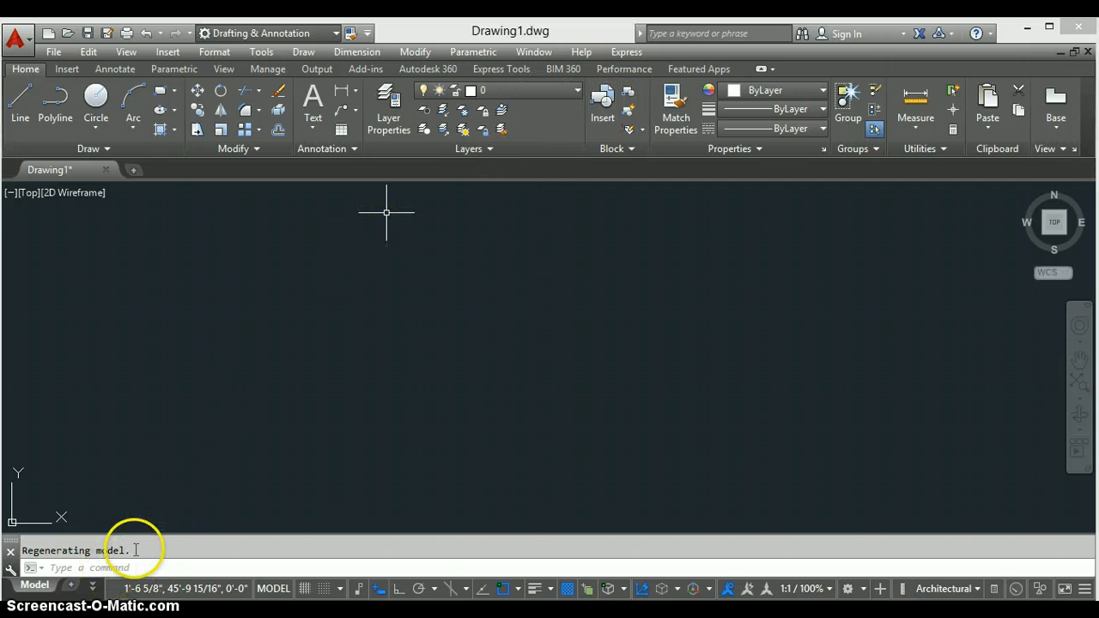
Run the WKUIDLAYERS.scr script from the Spring 2014 IDFM 222 folder on the Desktop and end its leftover layer command
type("SCRIPT")
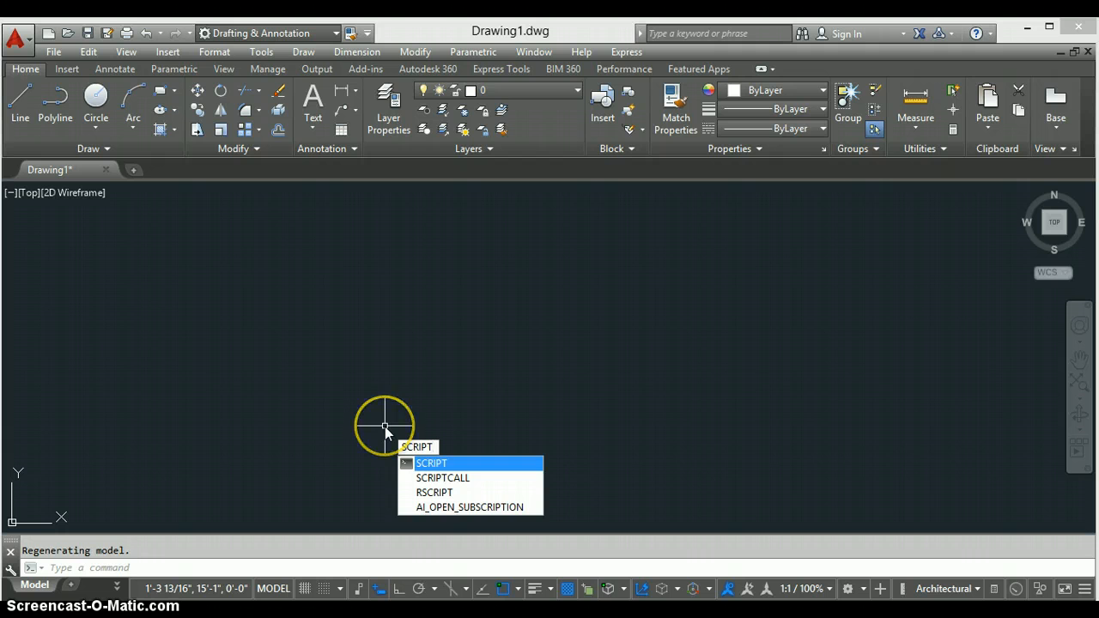
key("Return")
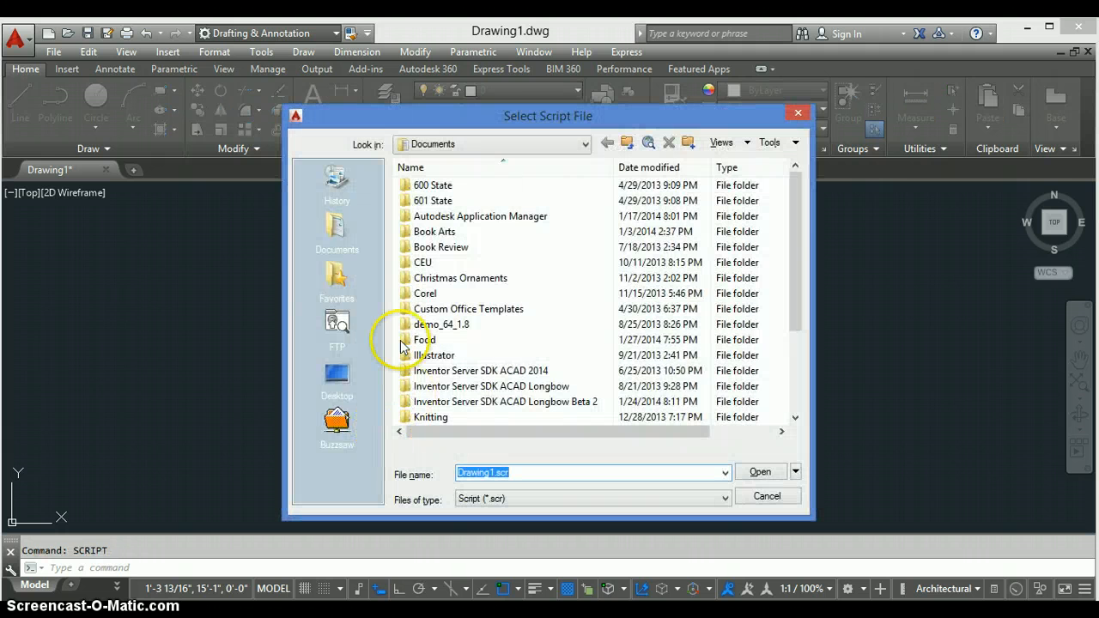
left_click(344, 219)
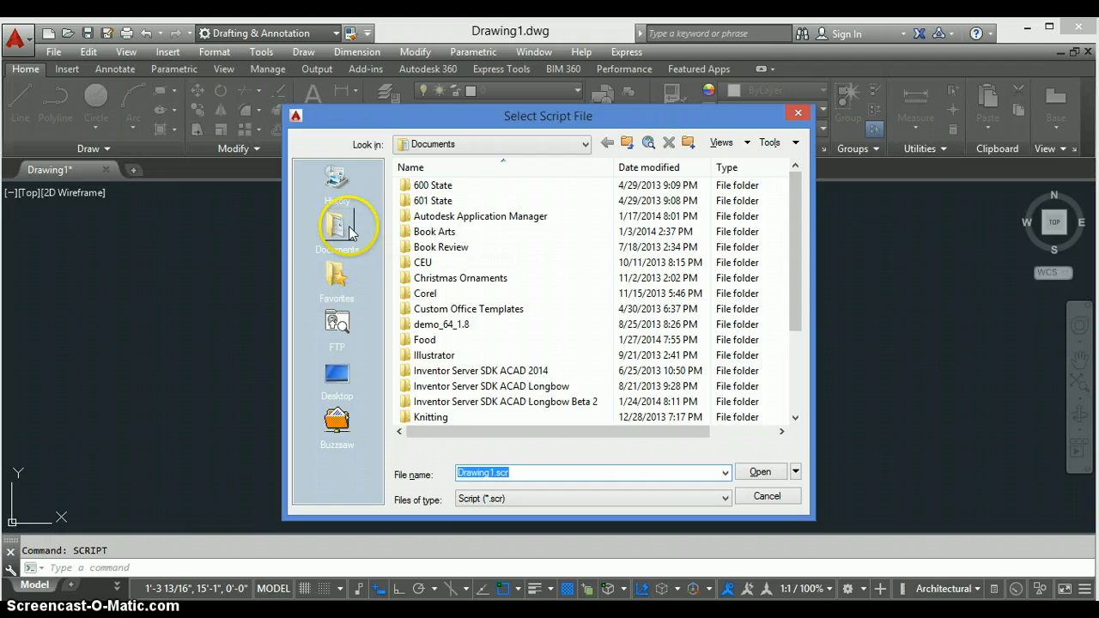
left_click(336, 377)
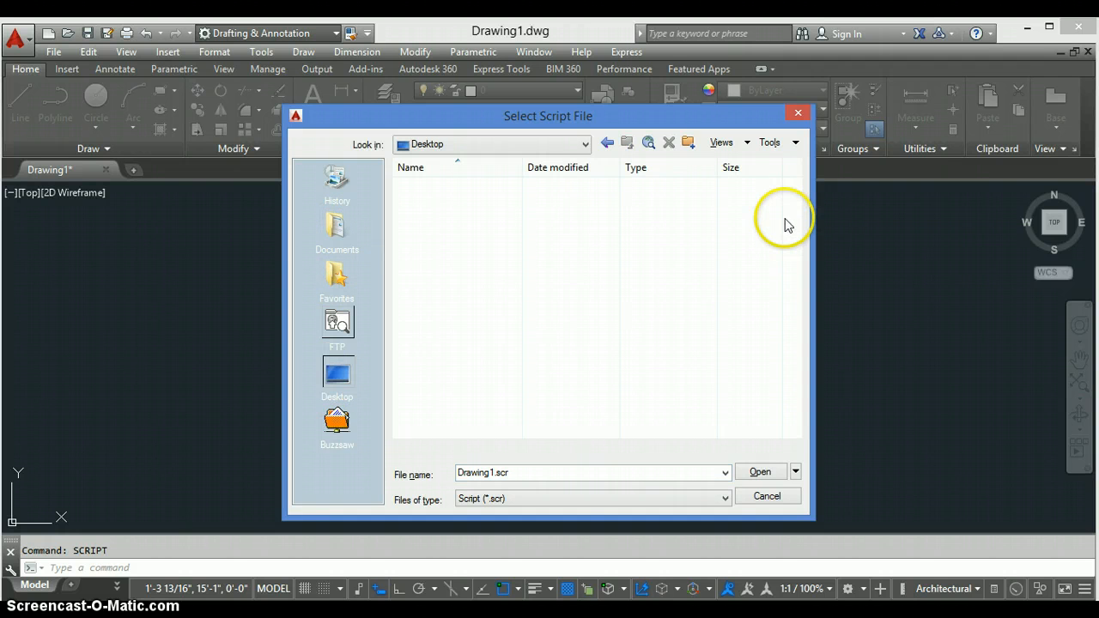
left_click_drag(795, 223, 791, 339)
double_click(442, 370)
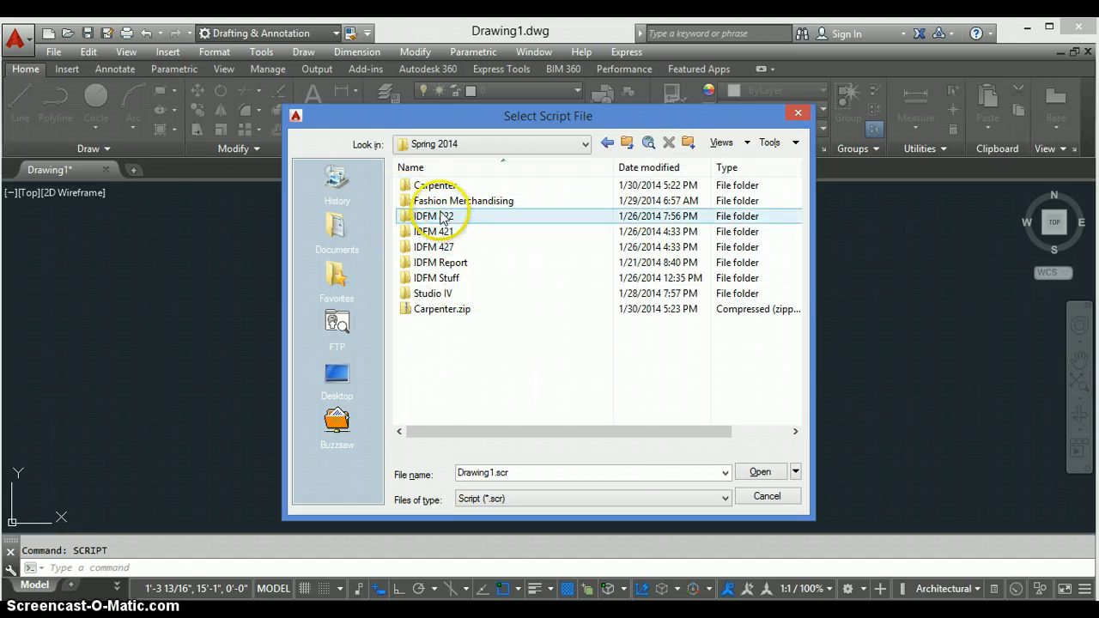
left_click(441, 215)
double_click(442, 216)
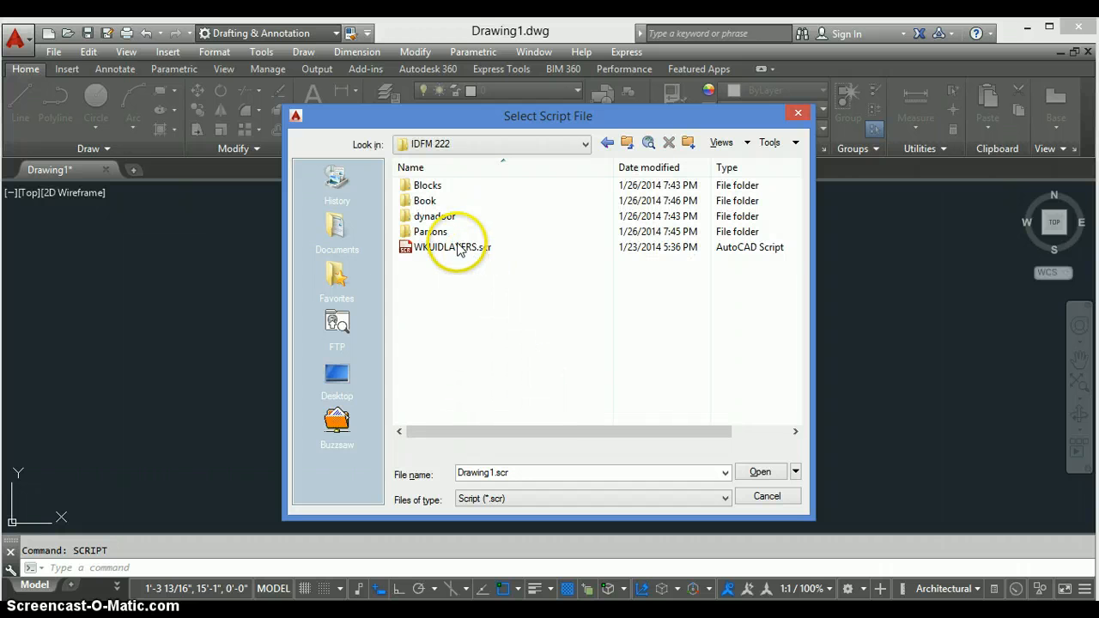
left_click(457, 249)
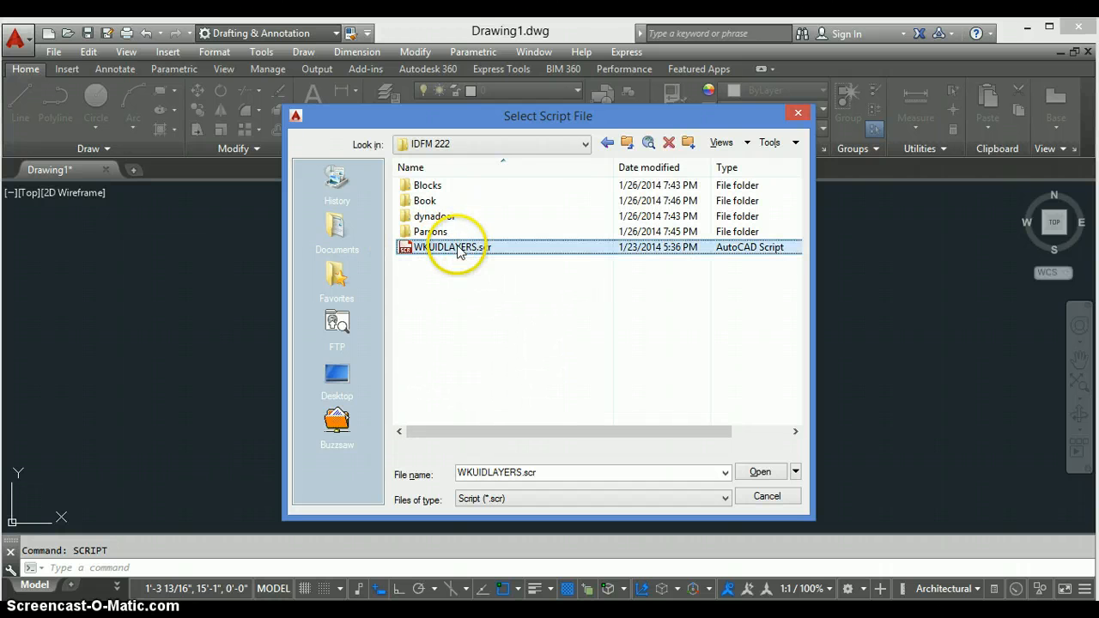
left_click(759, 474)
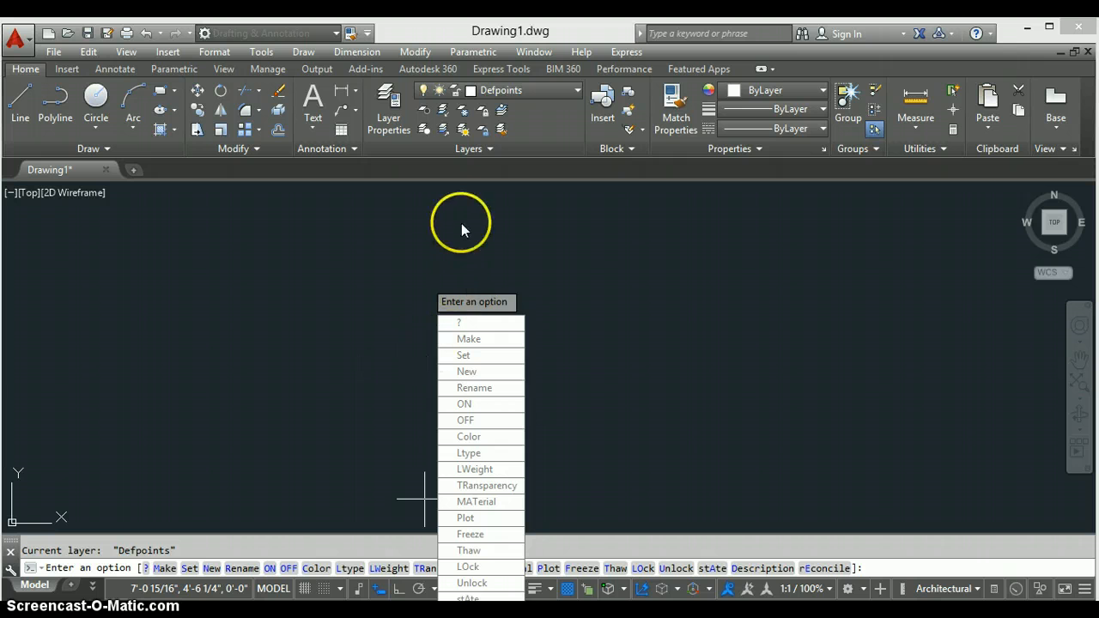
key("Escape")
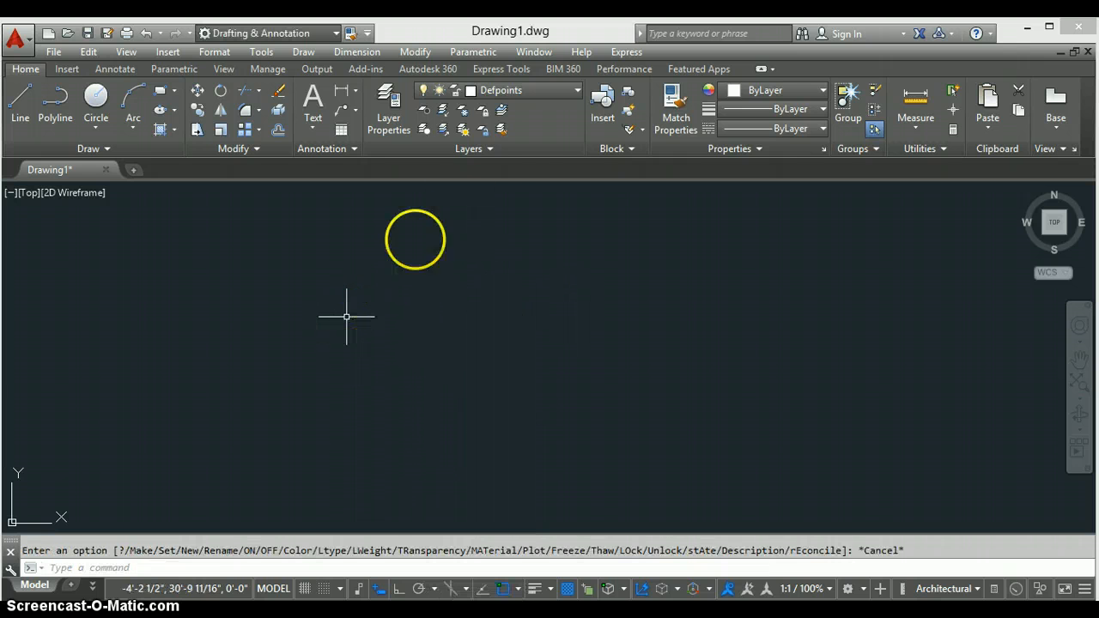
Review the list of loaded layers and open the Layer Properties Manager as a floating palette over the drawing area
left_click(562, 93)
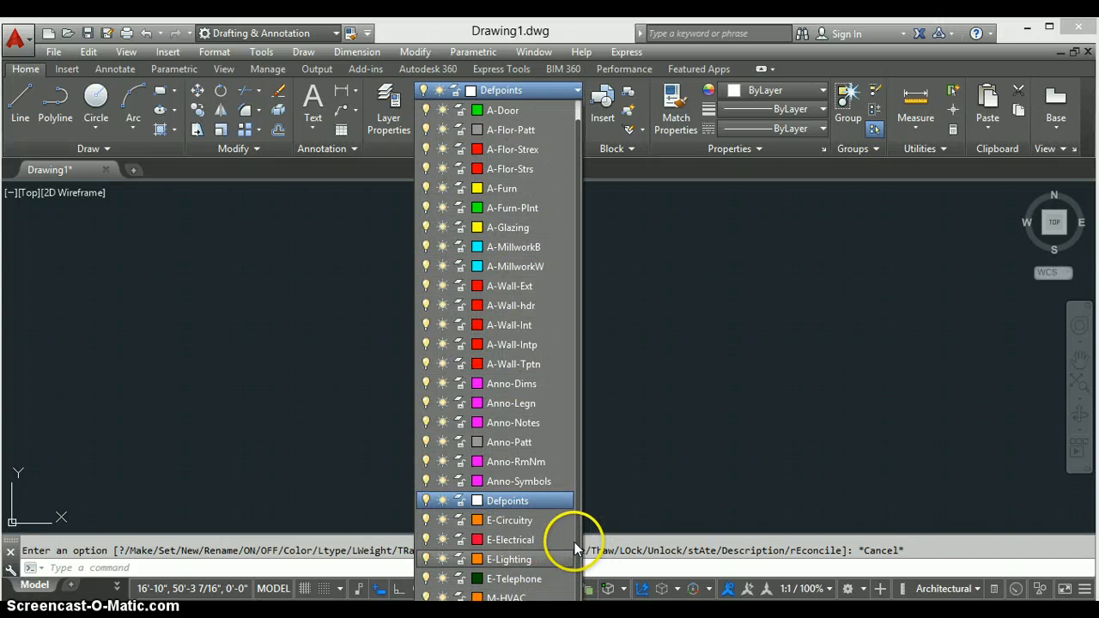
left_click(589, 502)
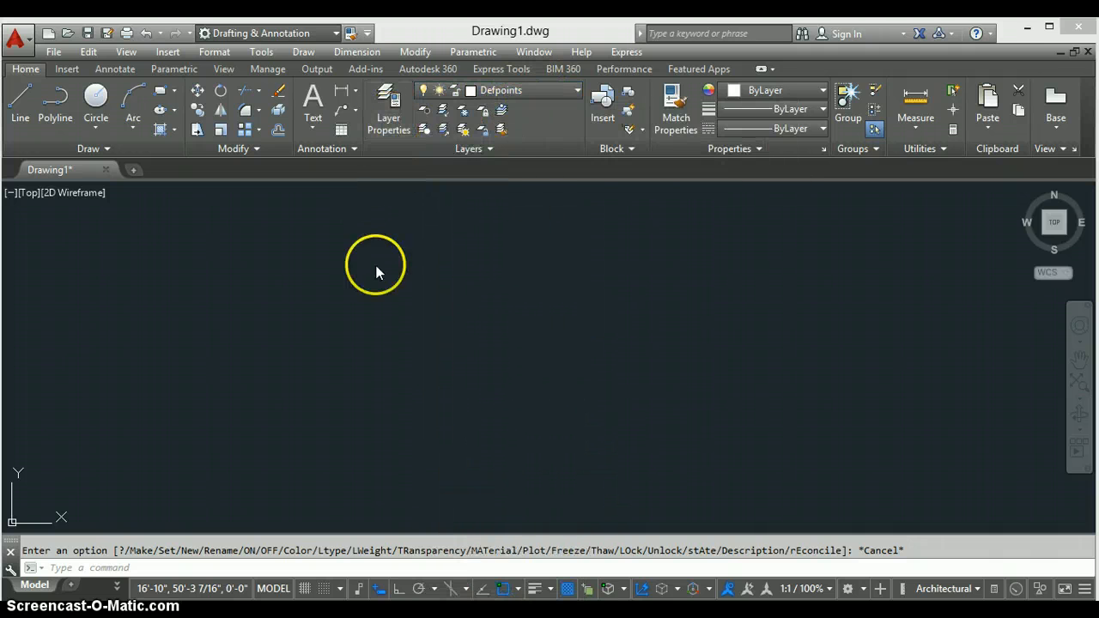
left_click(389, 107)
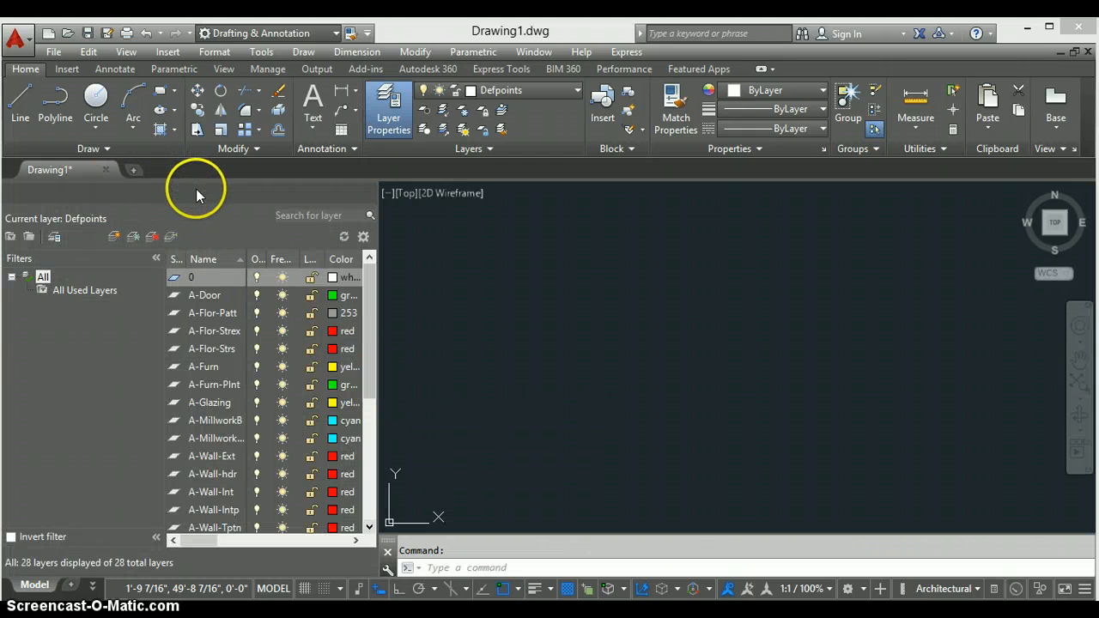
mouse_move(196, 191)
left_mouse_down()
mouse_move(294, 216)
mouse_move(404, 215)
mouse_move(407, 225)
mouse_move(553, 196)
mouse_move(417, 204)
mouse_move(266, 253)
left_mouse_up()
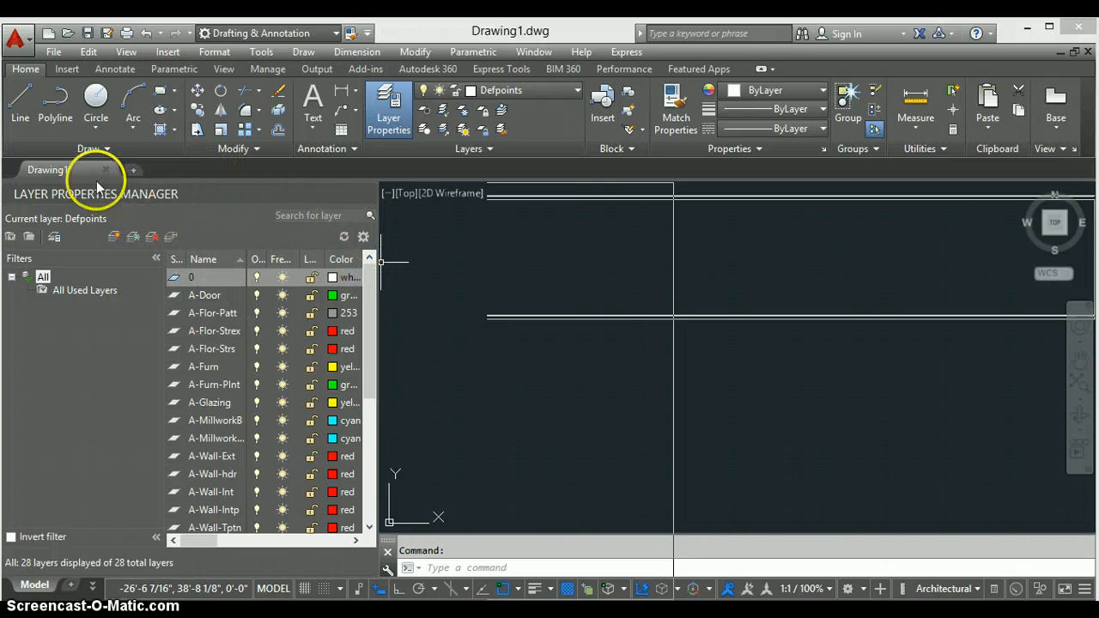
mouse_move(180, 196)
left_mouse_down()
mouse_move(293, 218)
mouse_move(655, 235)
left_mouse_up()
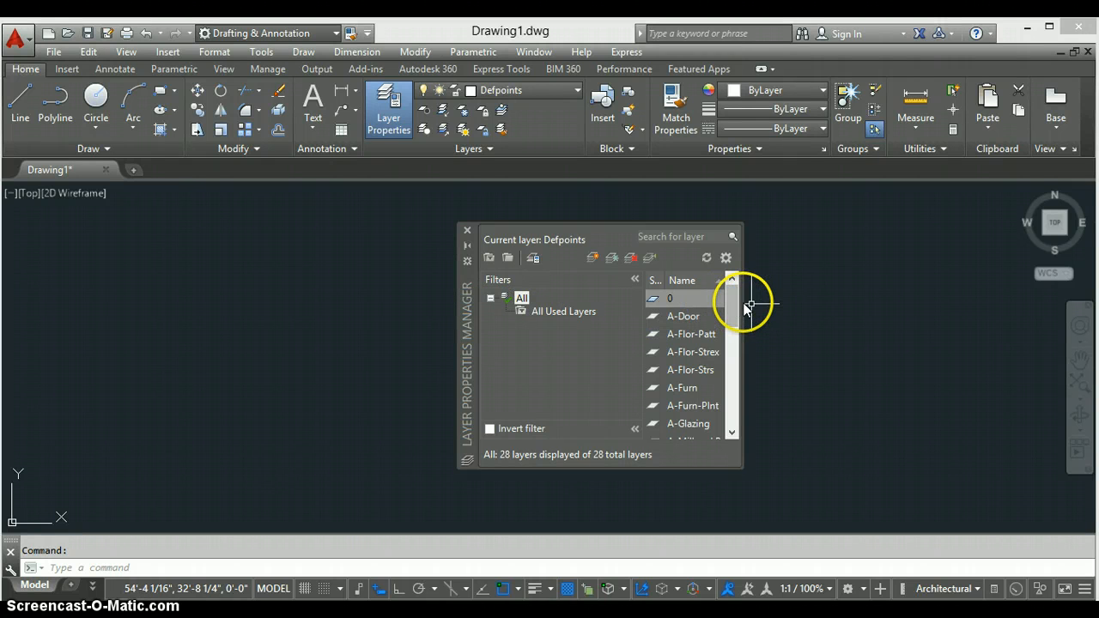
Widen the floating Layer Properties Manager to show more layer columns and move it nearer the middle of the drawing area
left_click_drag(743, 301, 942, 312)
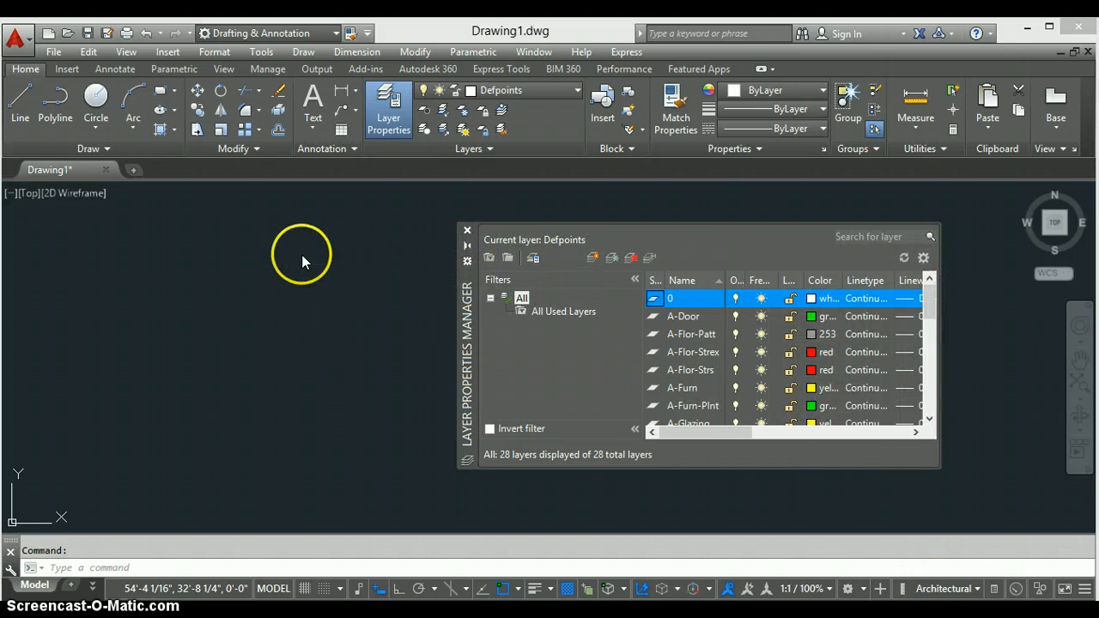
left_click(467, 261)
left_click(381, 286)
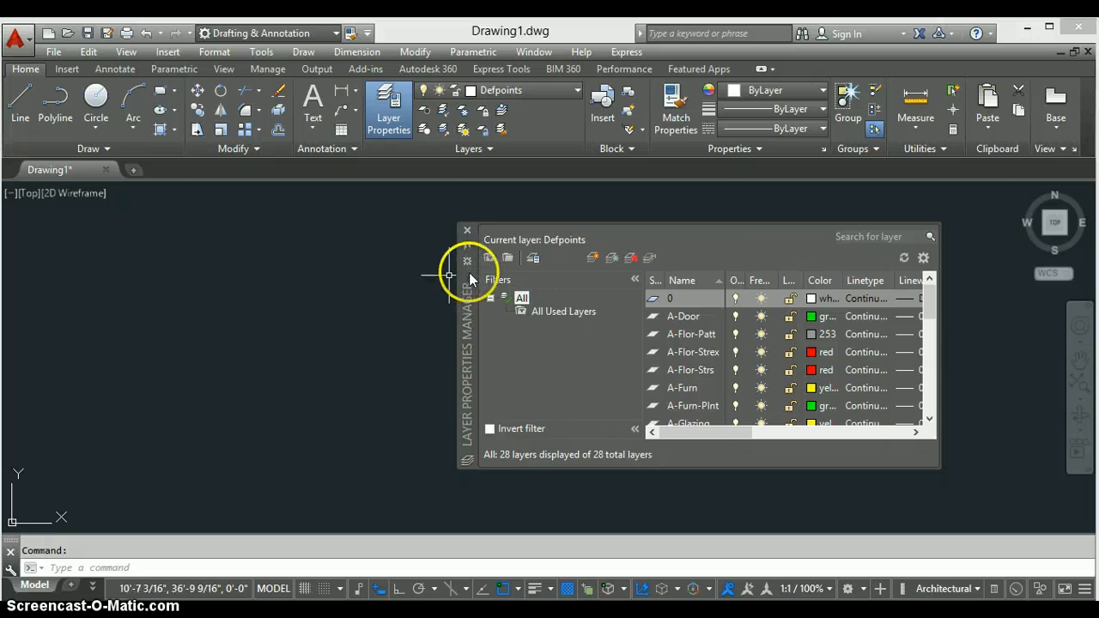
left_click_drag(468, 272, 384, 303)
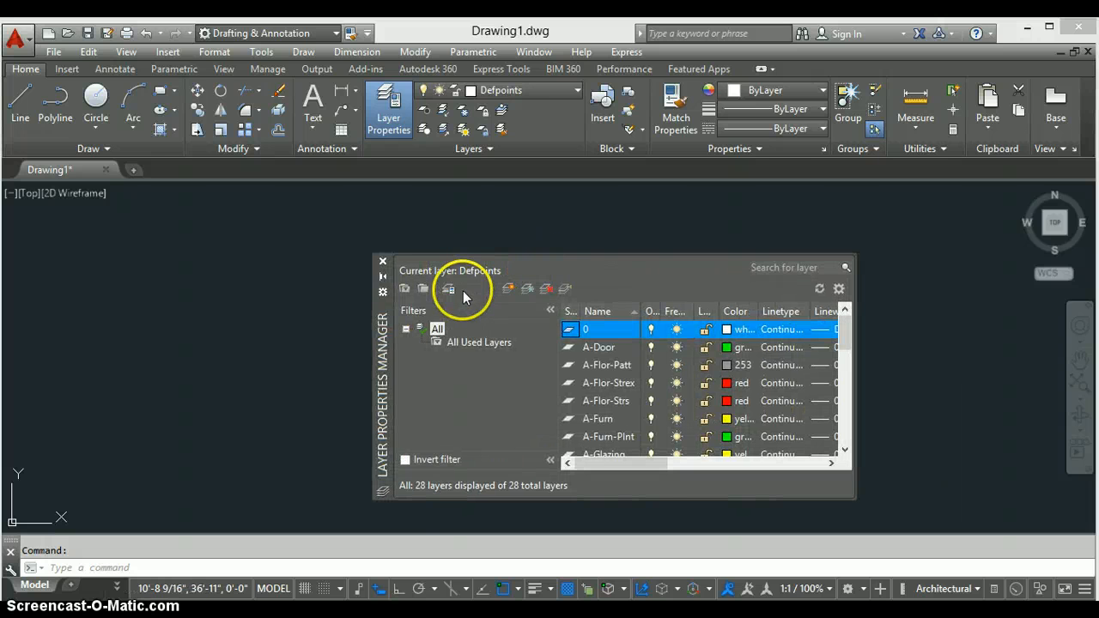
Create a new layer named A-Appliances
left_click(508, 289)
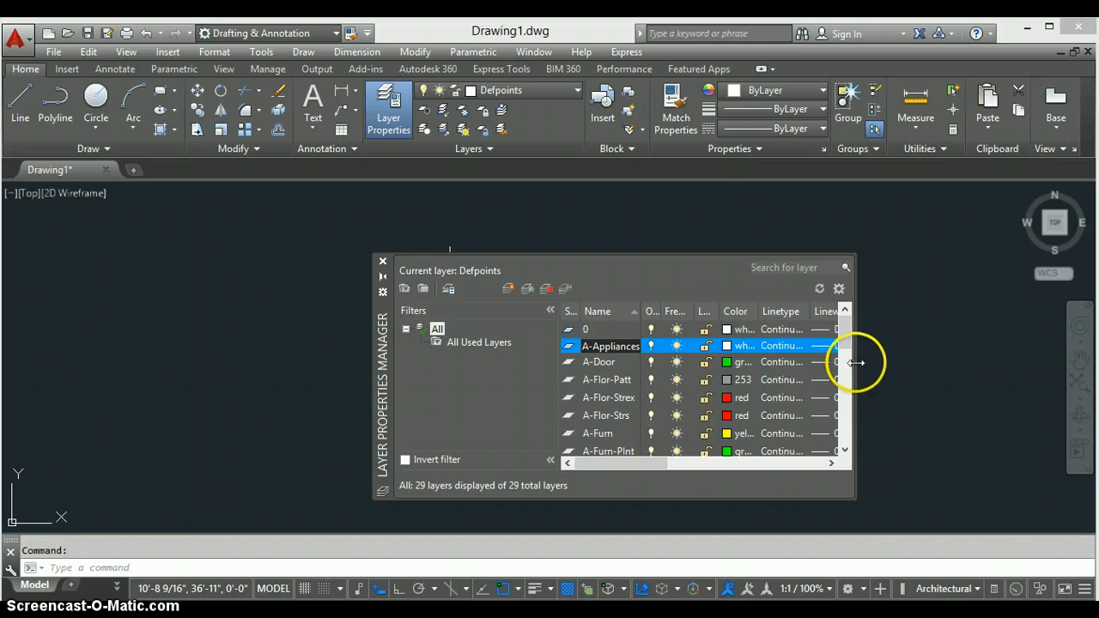
Widen the Layer Properties Manager to show more columns and set the A-Appliances layer's colour to index 30
left_click_drag(857, 361, 989, 365)
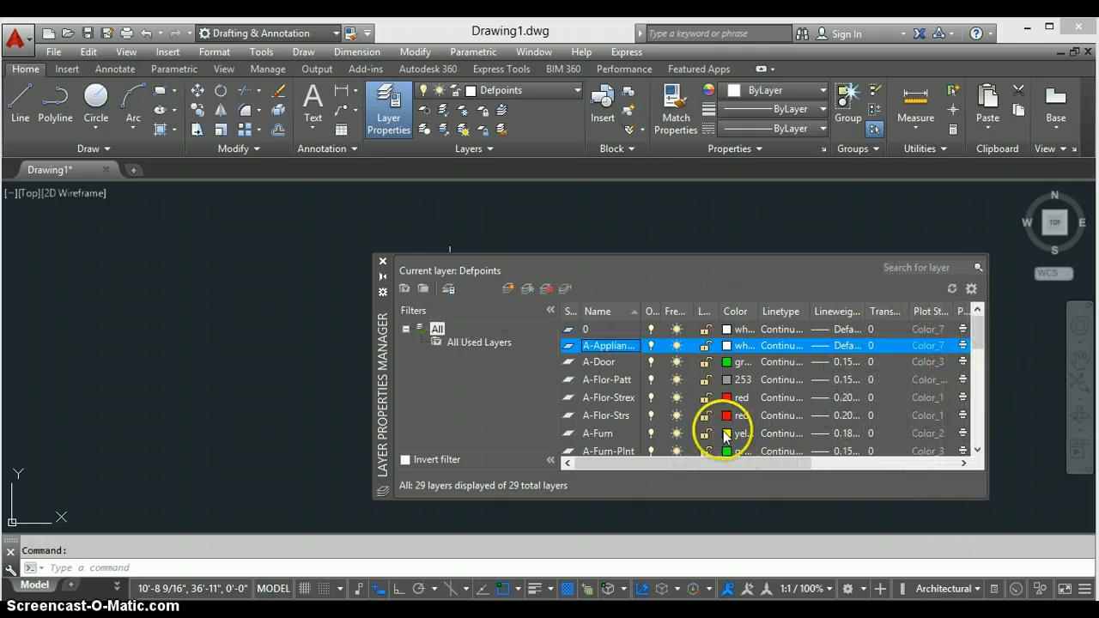
left_click(726, 345)
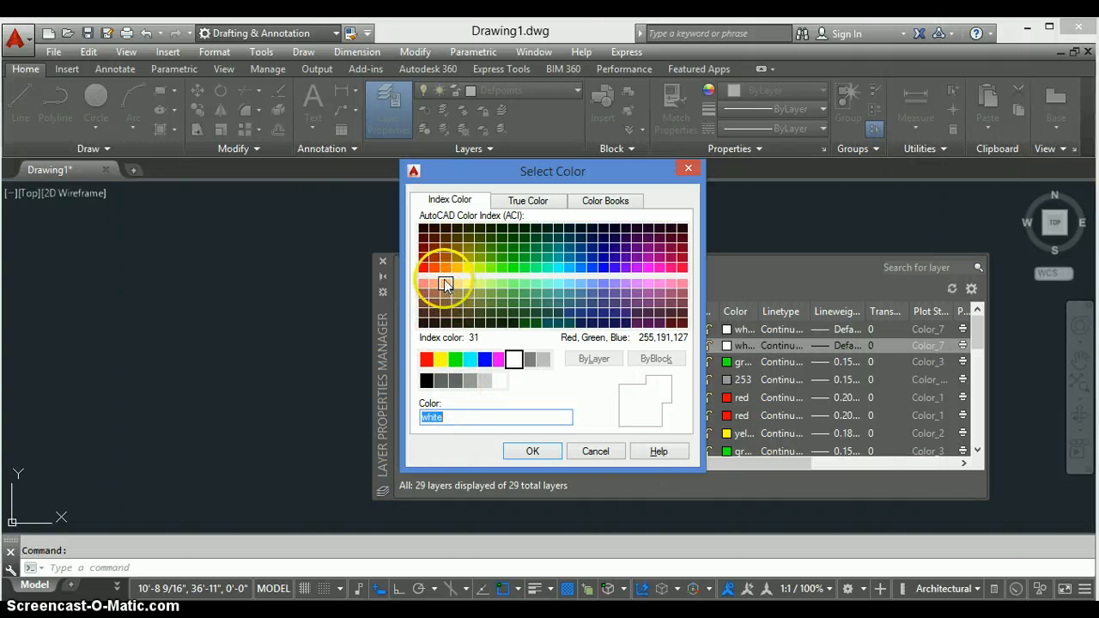
left_click(444, 266)
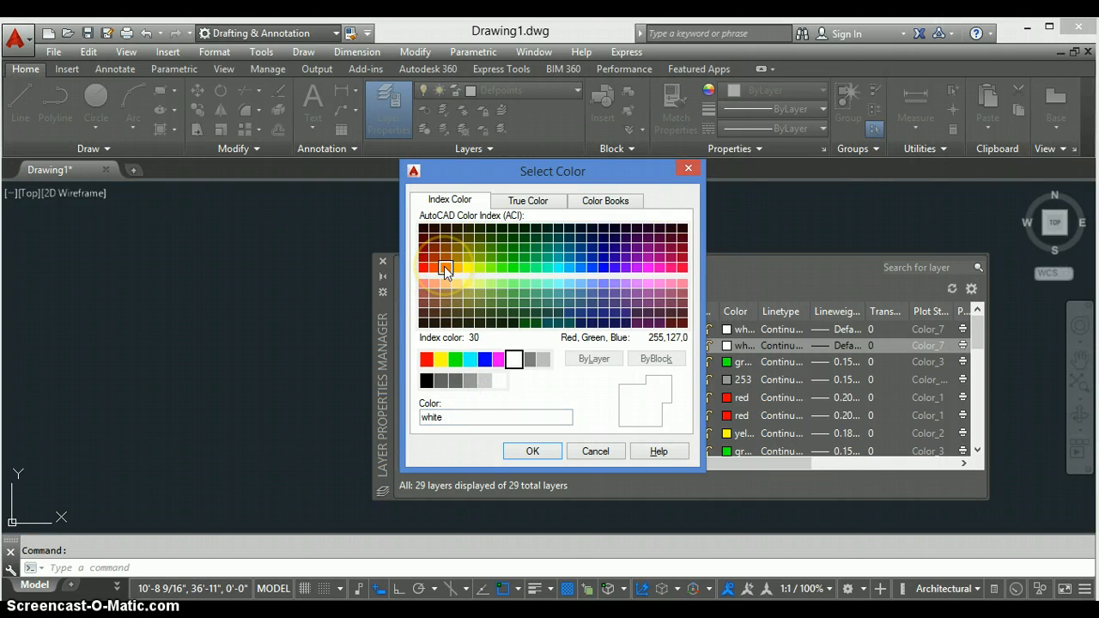
double_click(446, 417)
type("30")
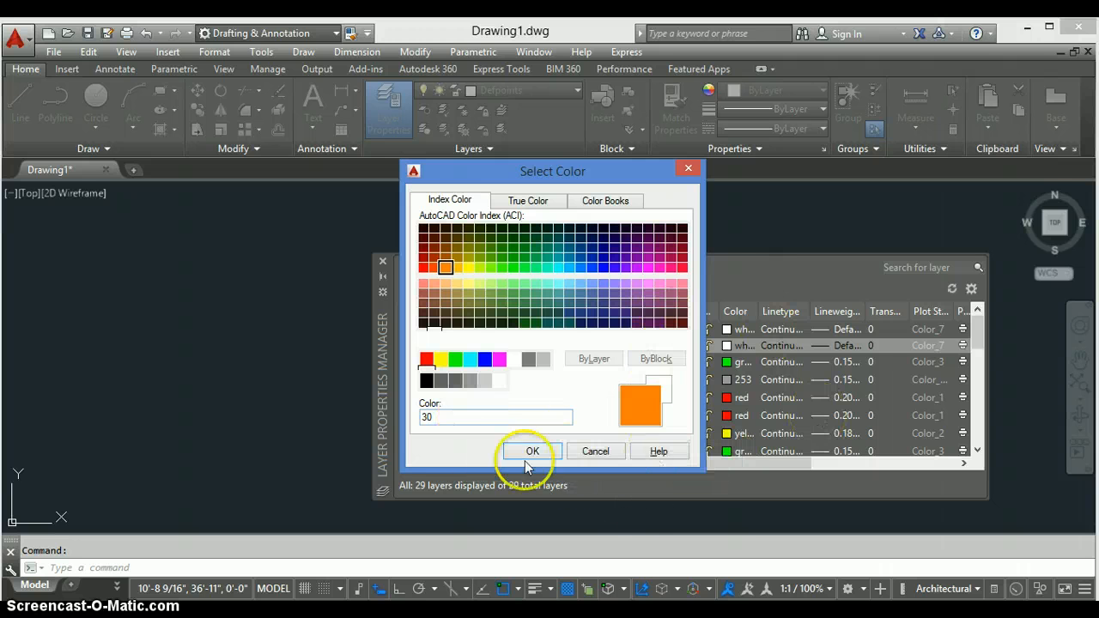
left_click(524, 453)
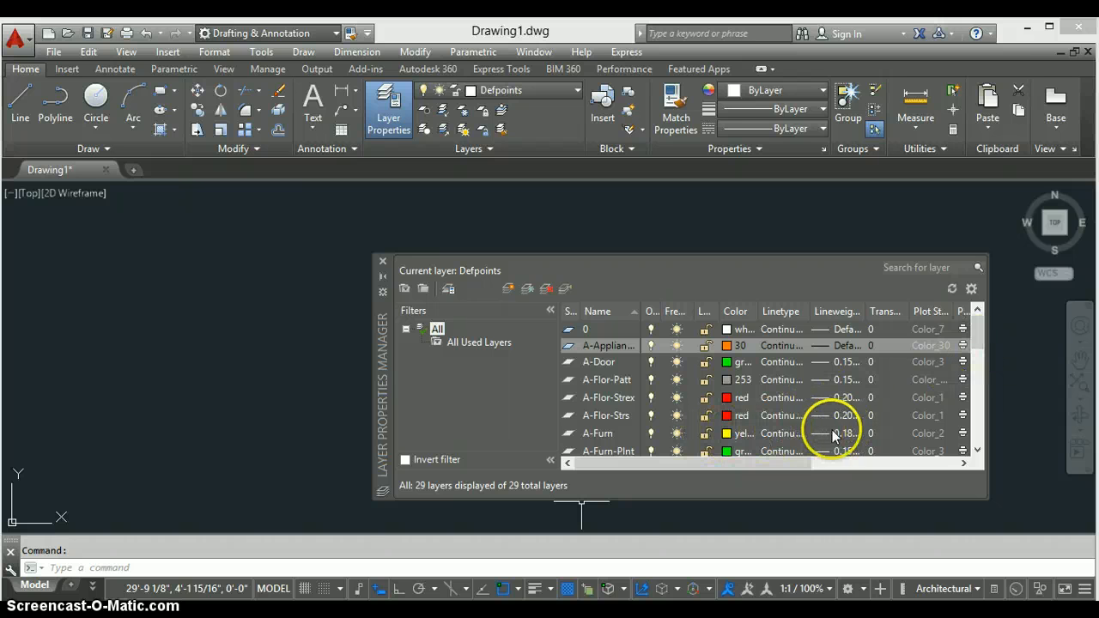
Set the A-Appliances layer's lineweight to 0.18 mm
left_click(845, 345)
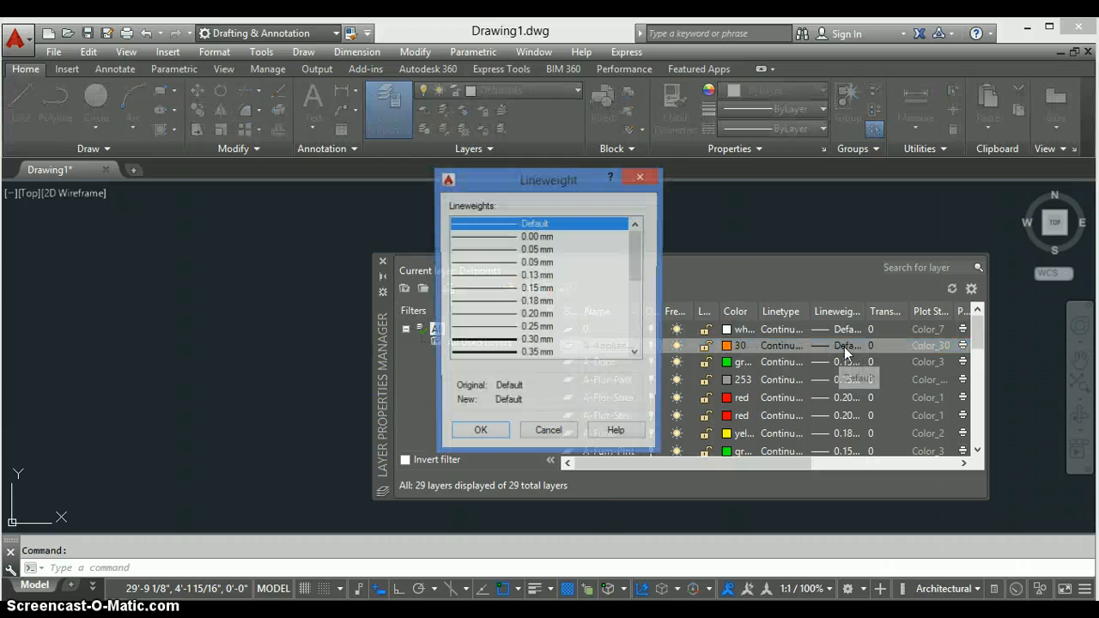
left_click(510, 301)
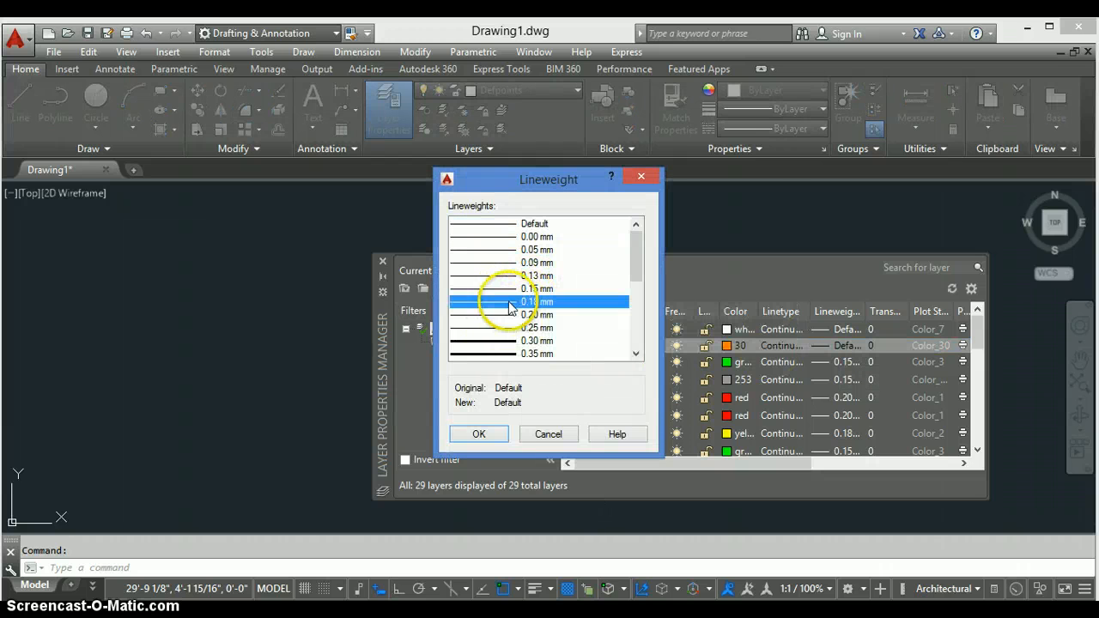
left_click(479, 435)
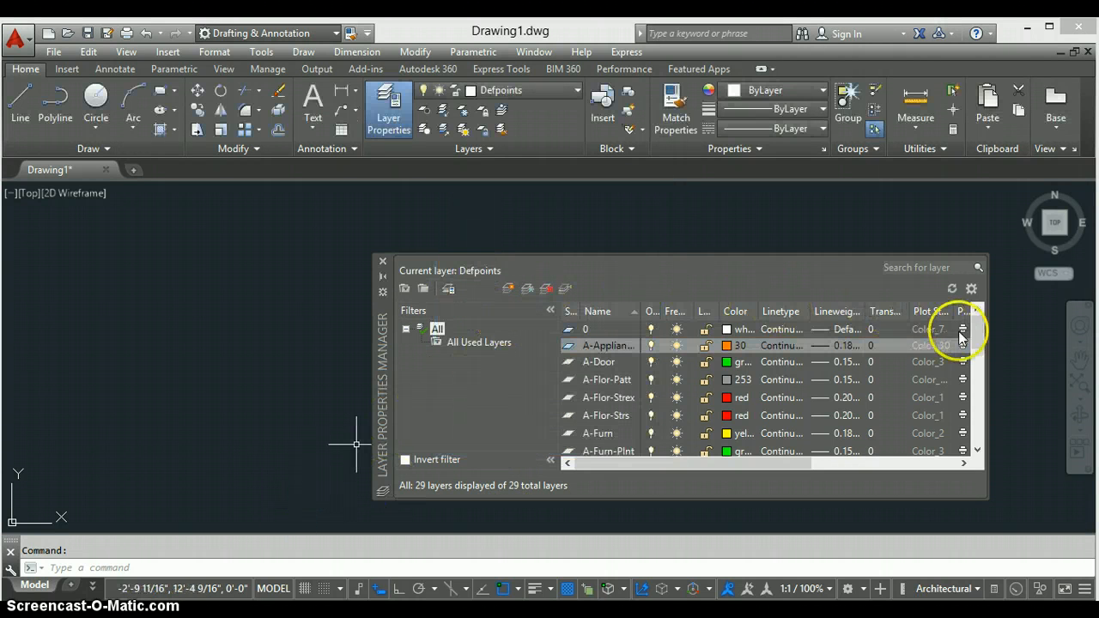
Reposition and enlarge the Layer Properties Manager, and widen the Name and On columns so their contents are fully readable
left_click_drag(981, 332, 976, 308)
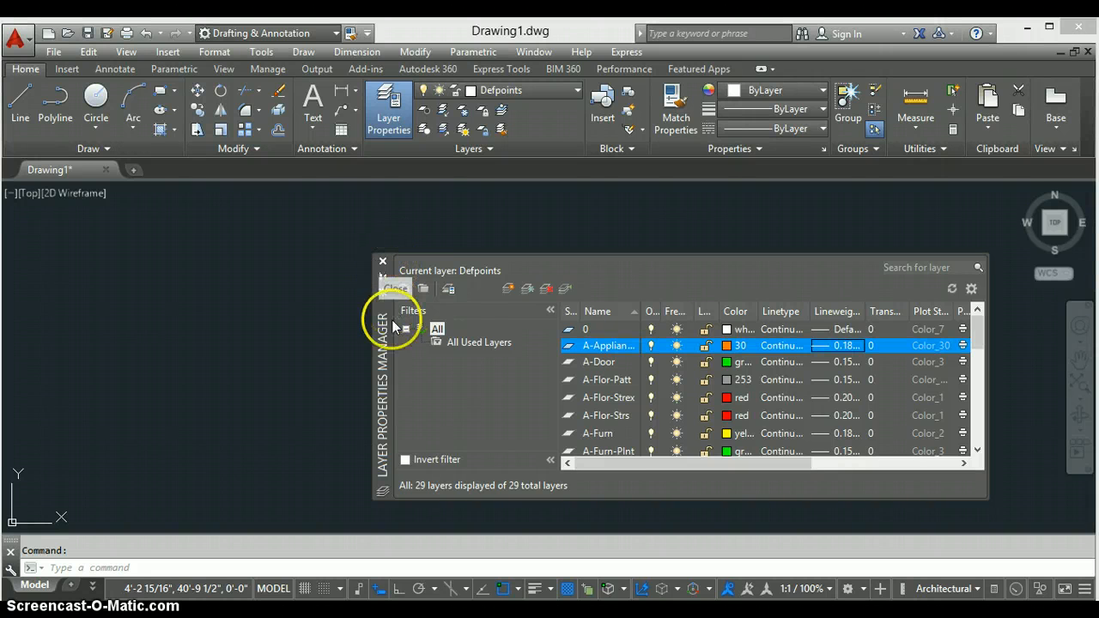
left_click_drag(383, 314, 199, 279)
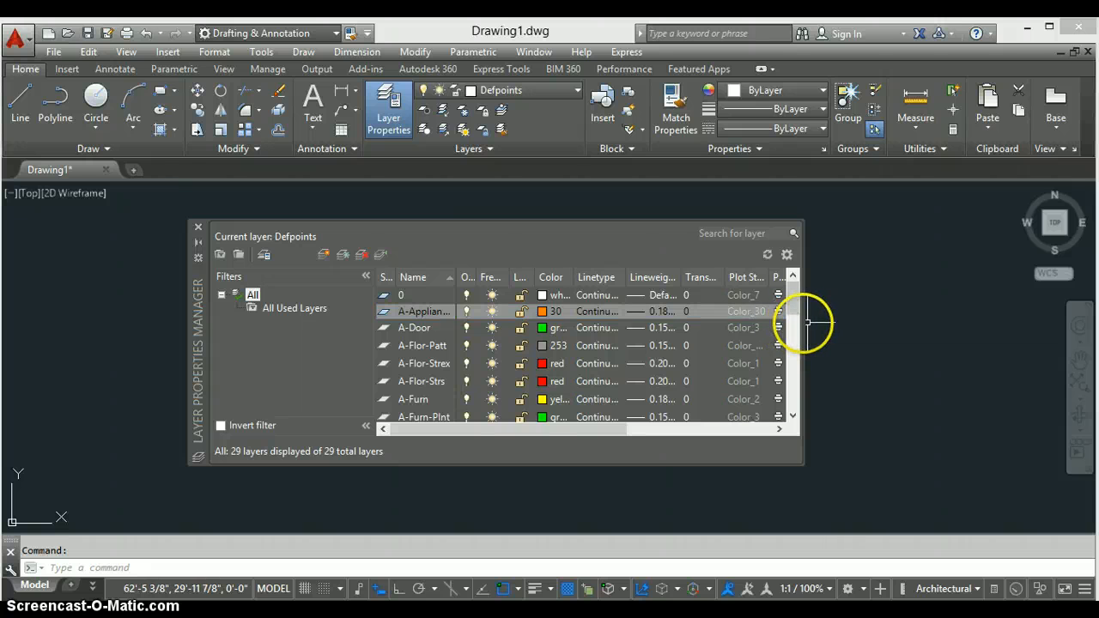
left_click_drag(805, 326, 961, 327)
left_click_drag(818, 464, 819, 491)
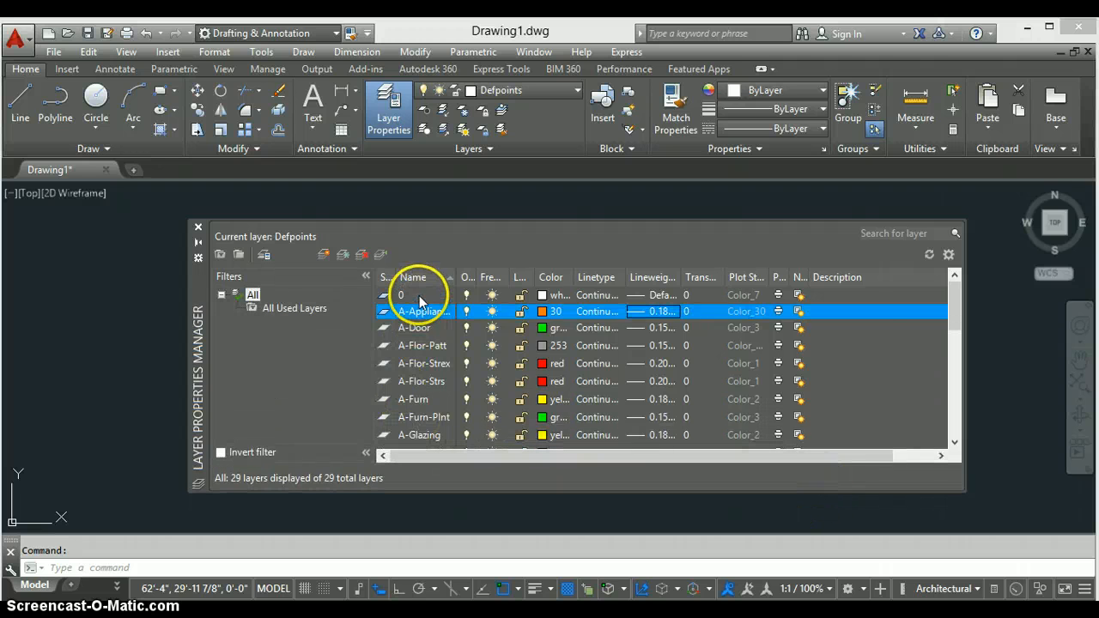
left_click_drag(457, 275, 494, 279)
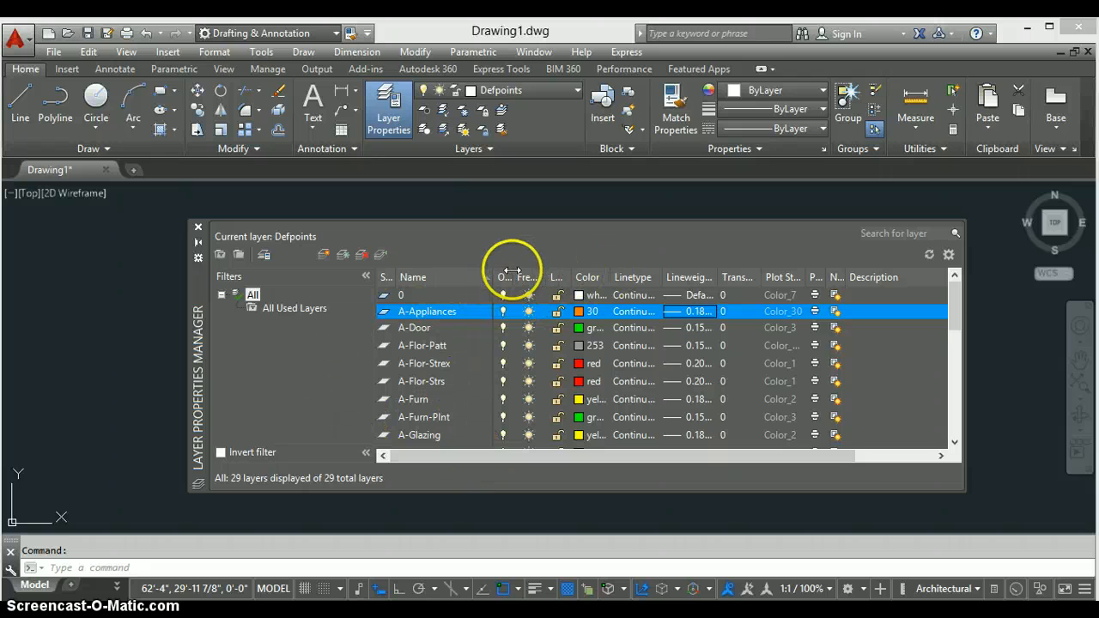
left_click_drag(515, 271, 520, 273)
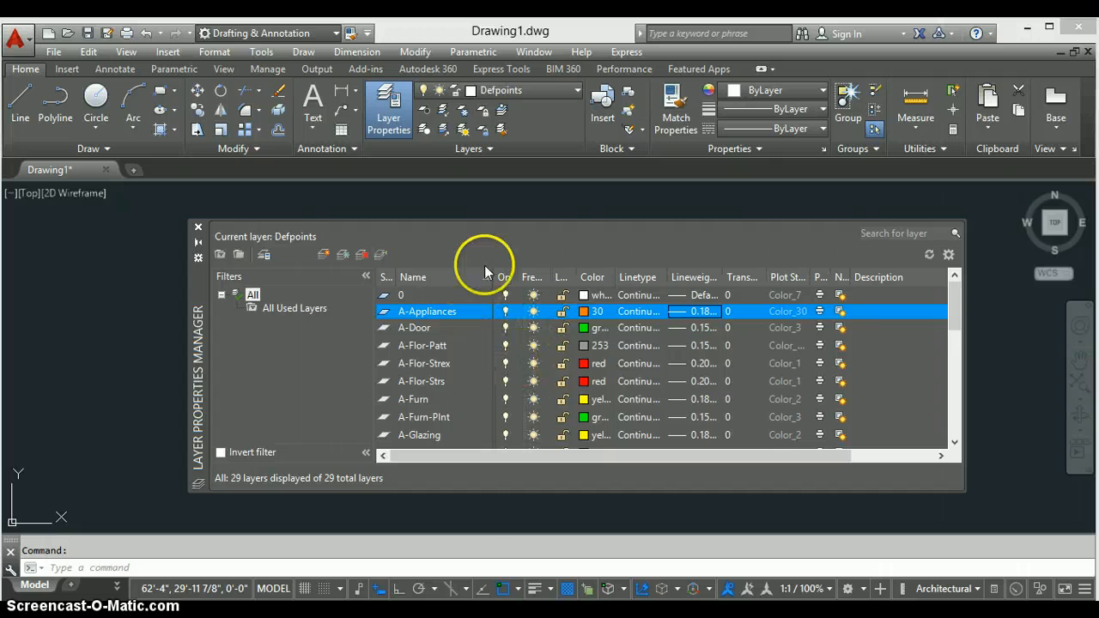
Try the on/off, freeze and lock toggles of the A-Appliances layer, and leave it unlocked
left_click(505, 311)
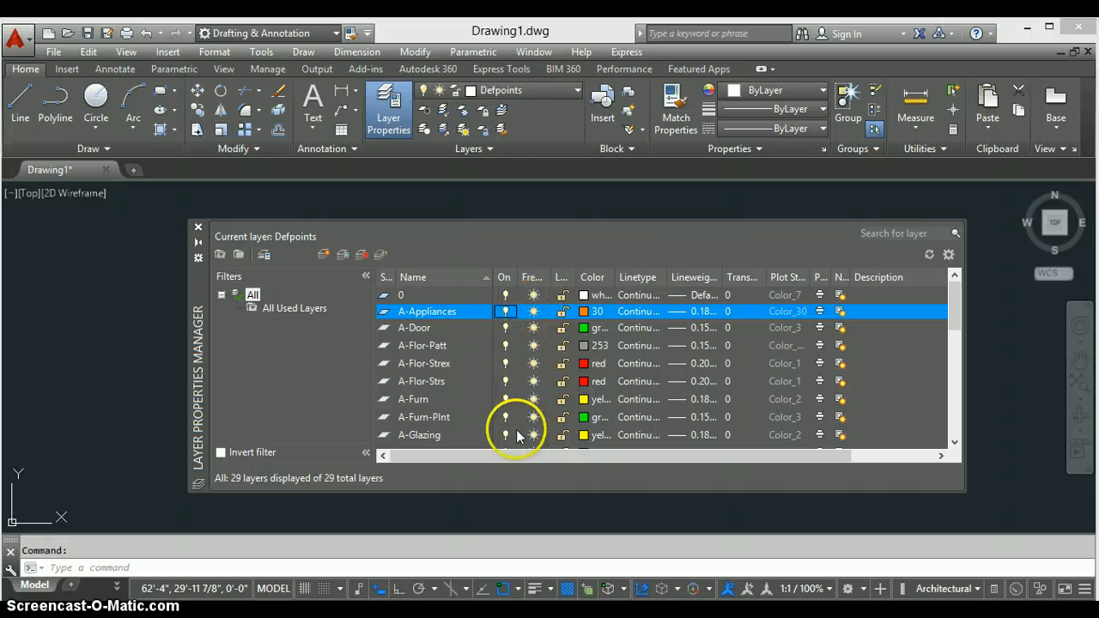
left_click(533, 310)
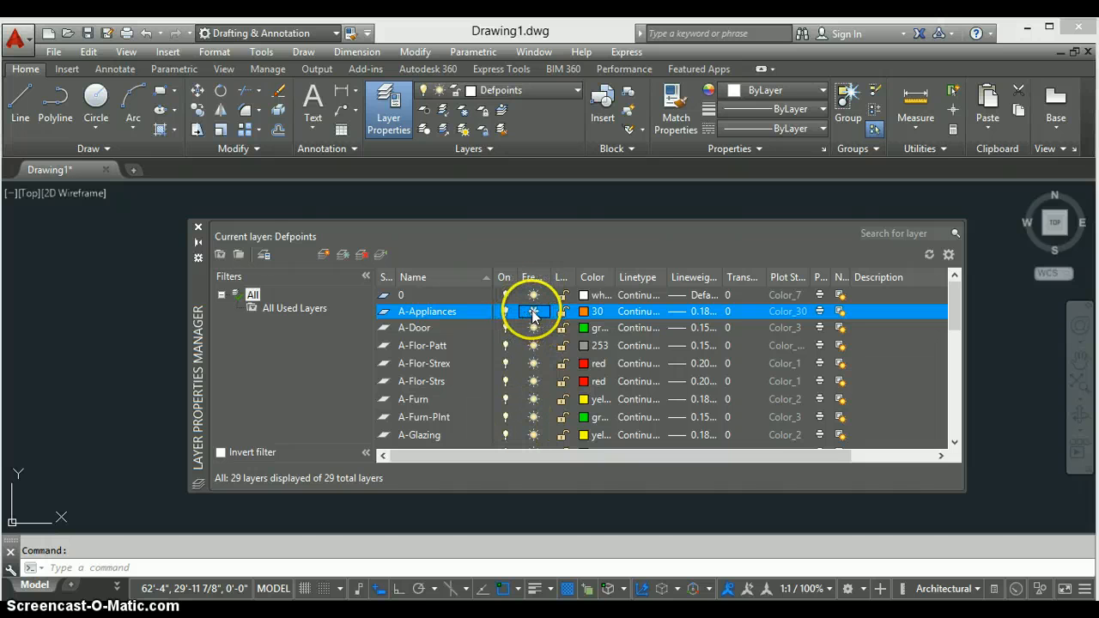
left_click(562, 310)
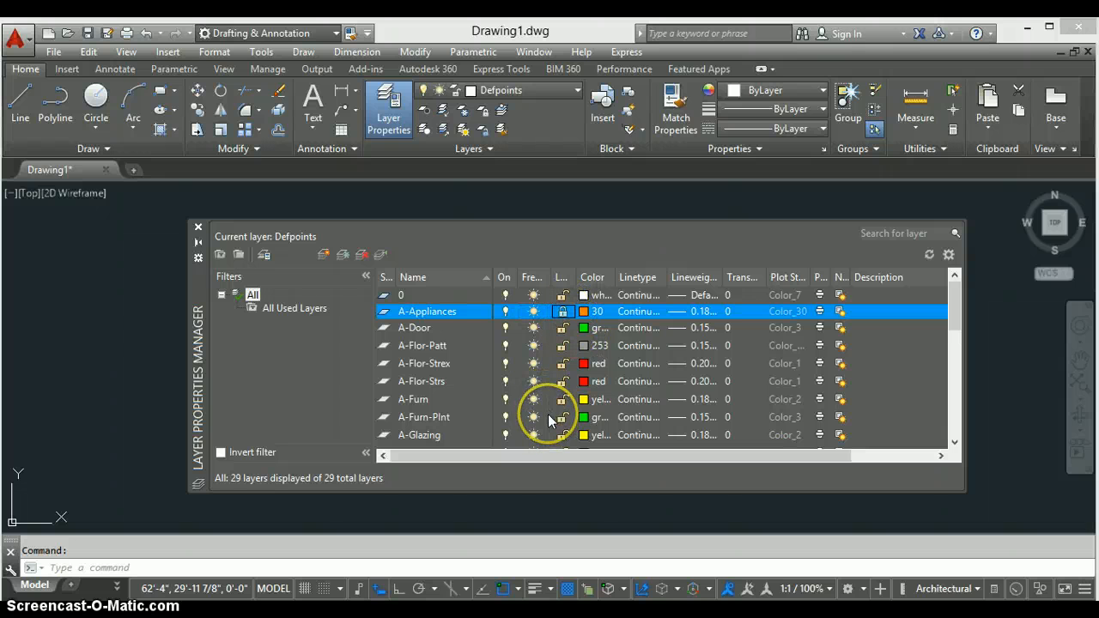
left_click(562, 313)
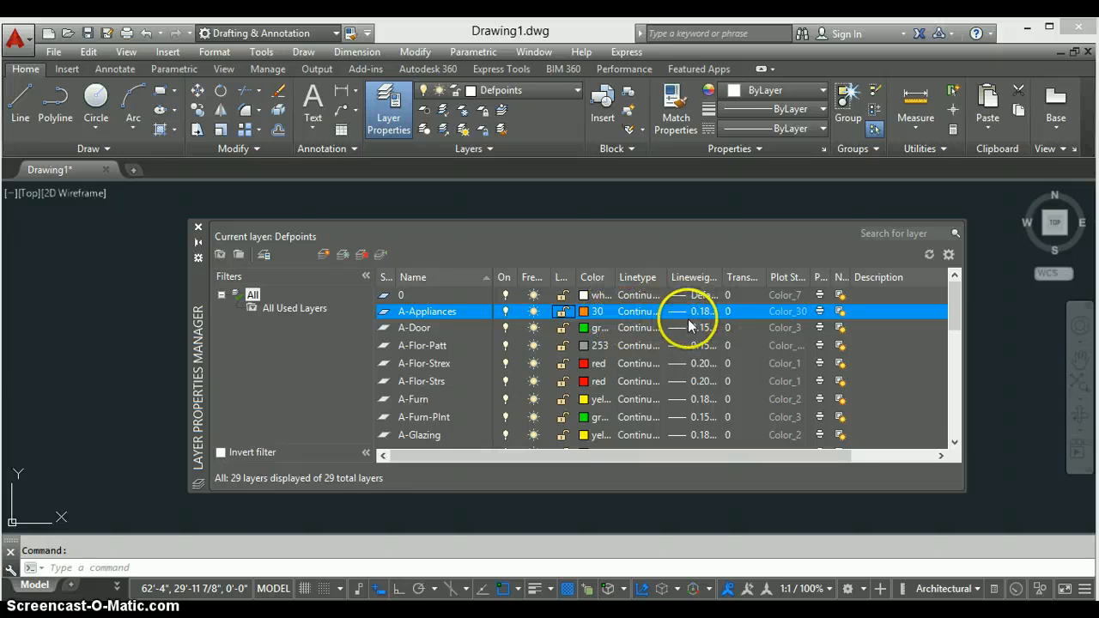
Examine the linetypes loaded for the A-Appliances layer without changing them, and review the rest of the layer list
left_click(639, 321)
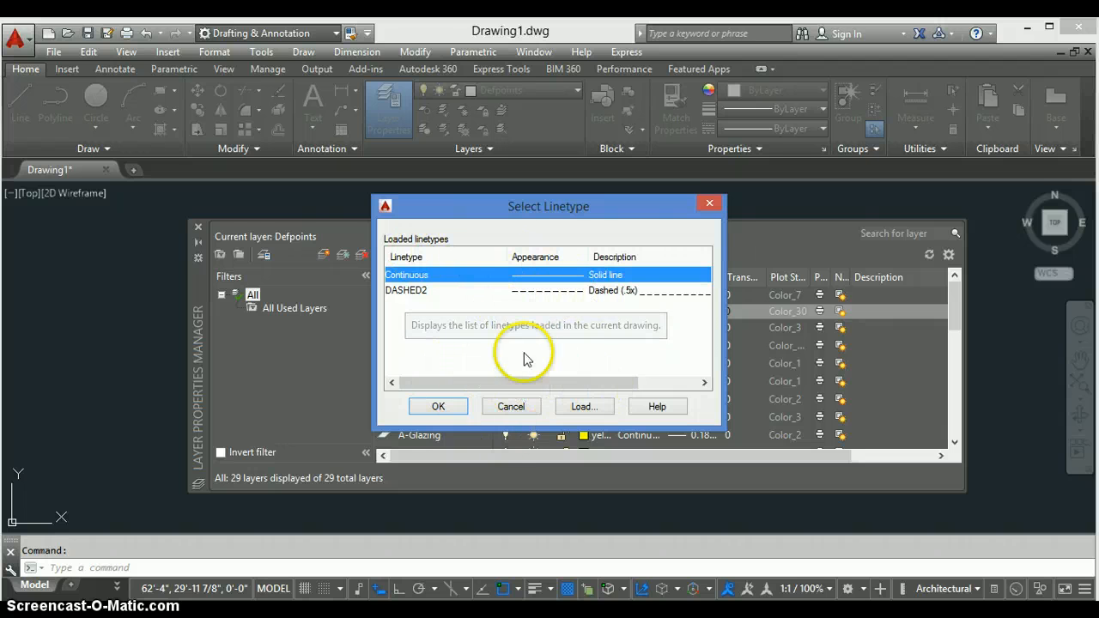
left_click(506, 410)
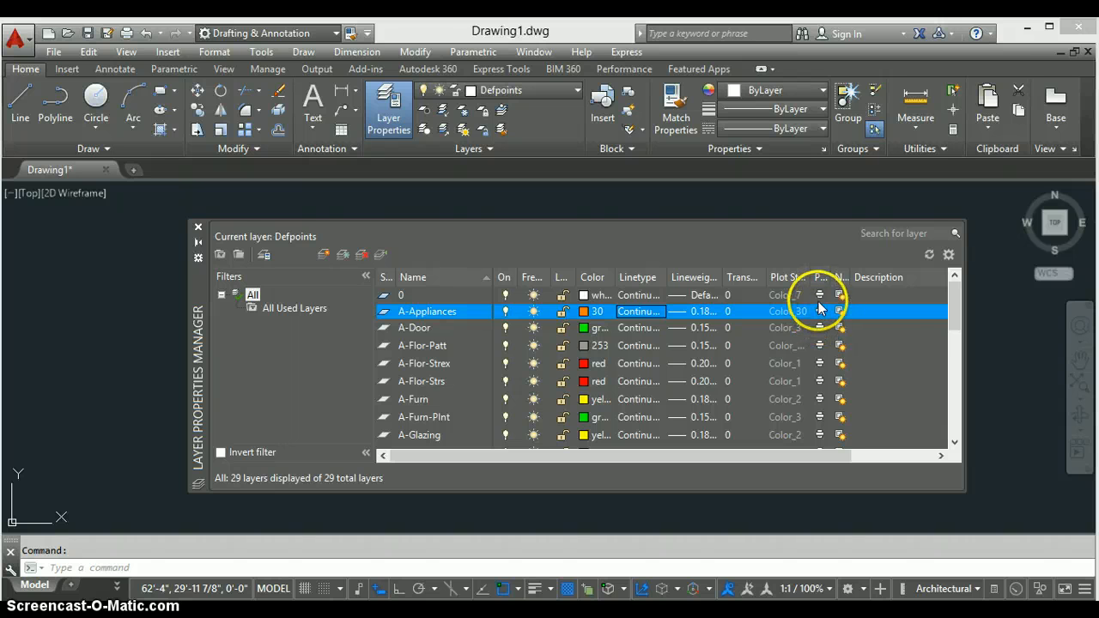
left_click_drag(954, 291, 952, 377)
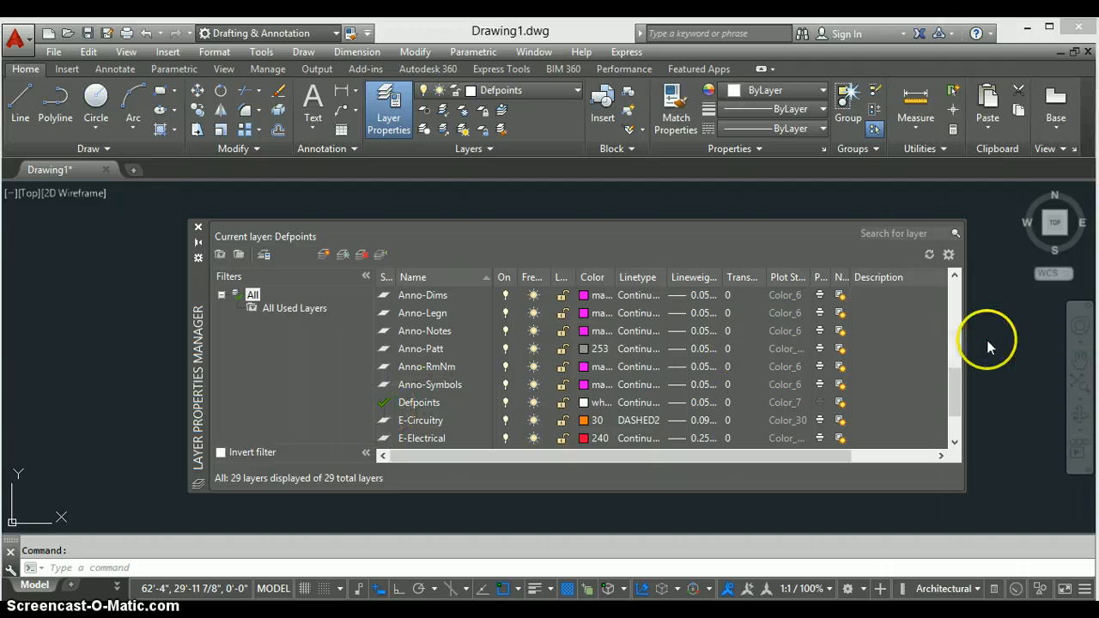
left_click_drag(953, 383, 950, 290)
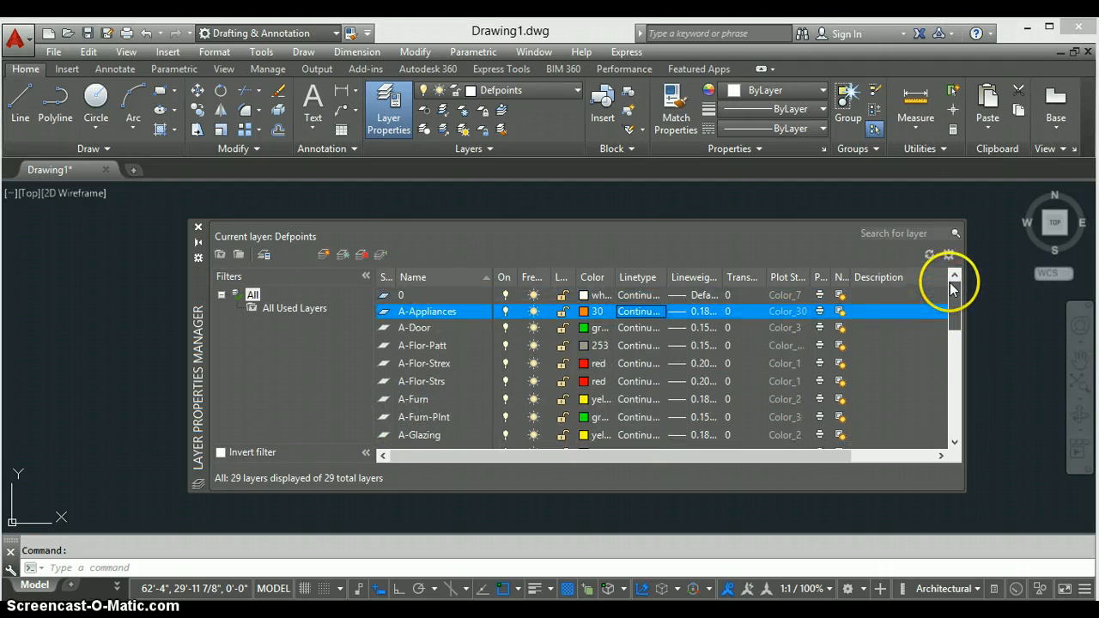
Make layer 0 the current layer and close the Layer Properties Manager
left_click(427, 296)
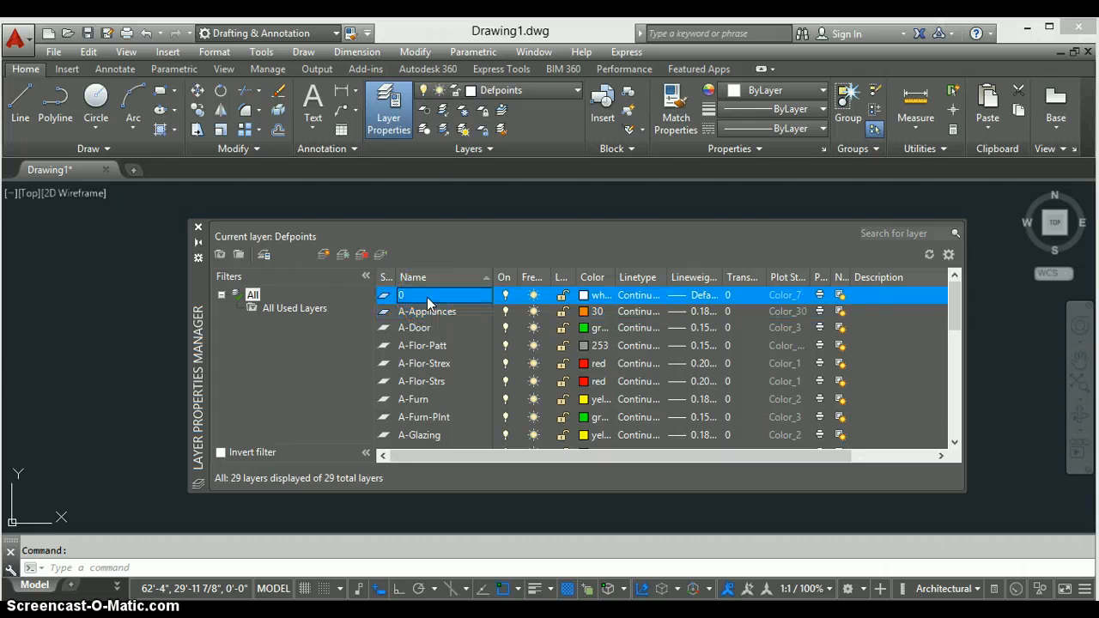
double_click(426, 294)
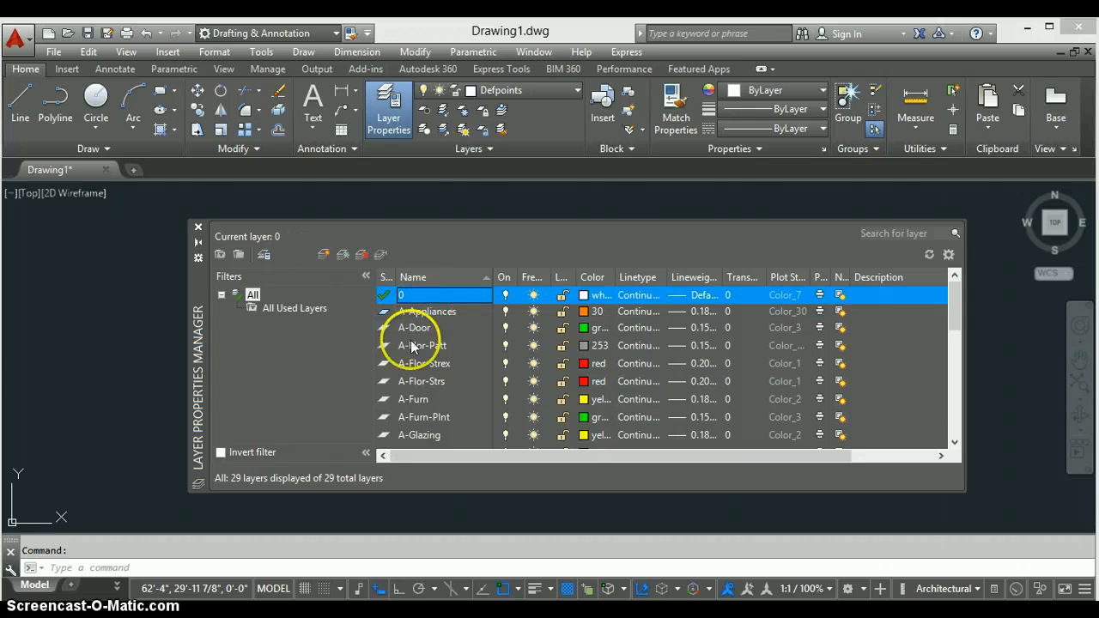
left_click(399, 298)
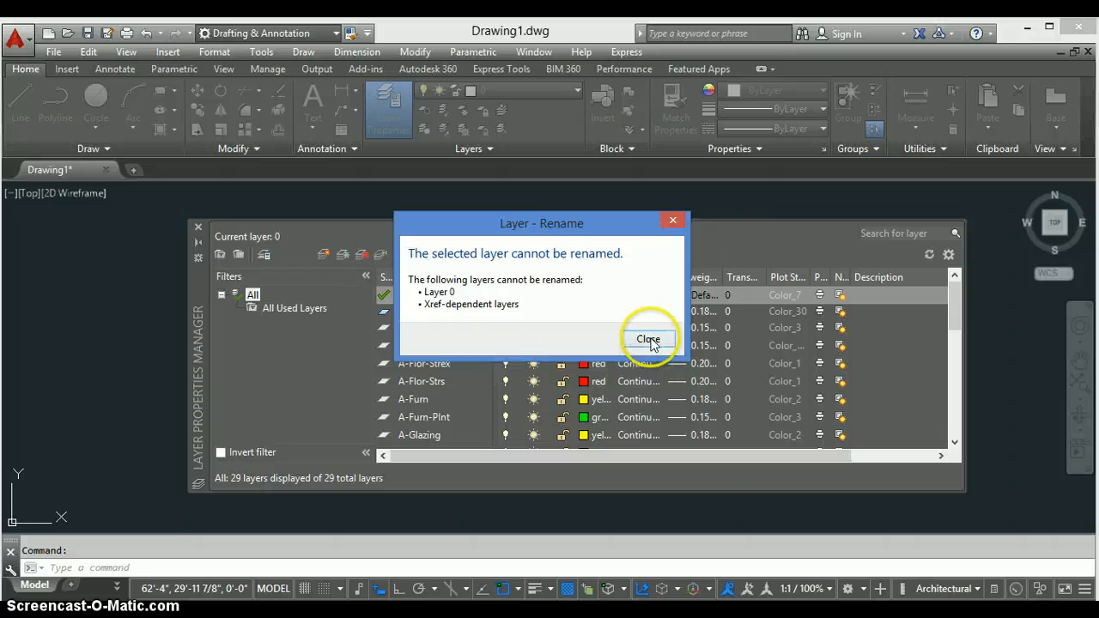
left_click(648, 340)
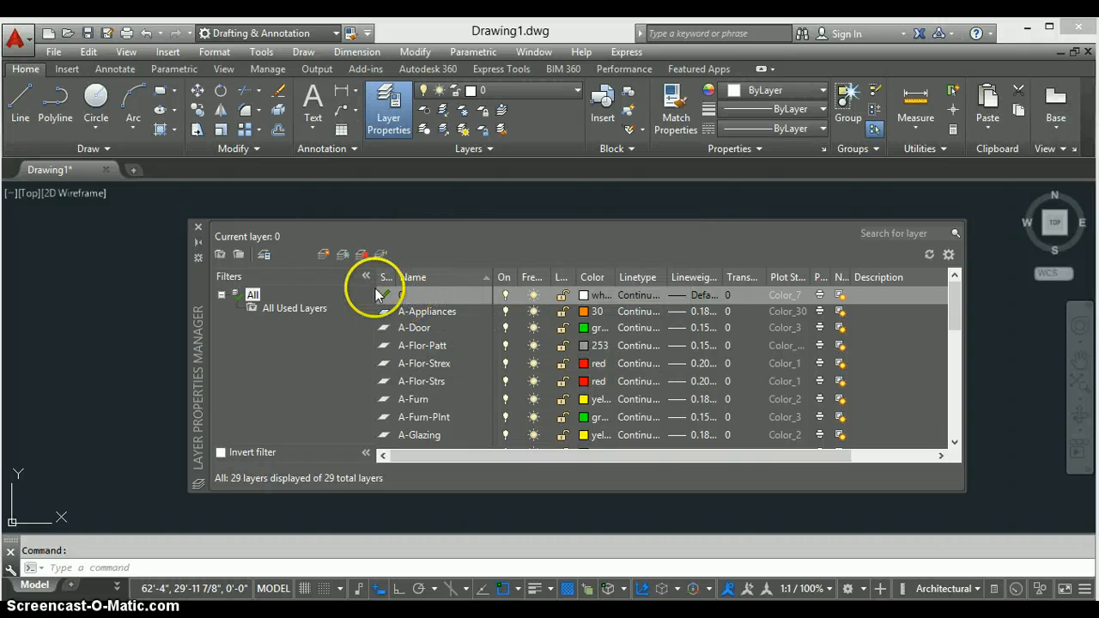
left_click(198, 230)
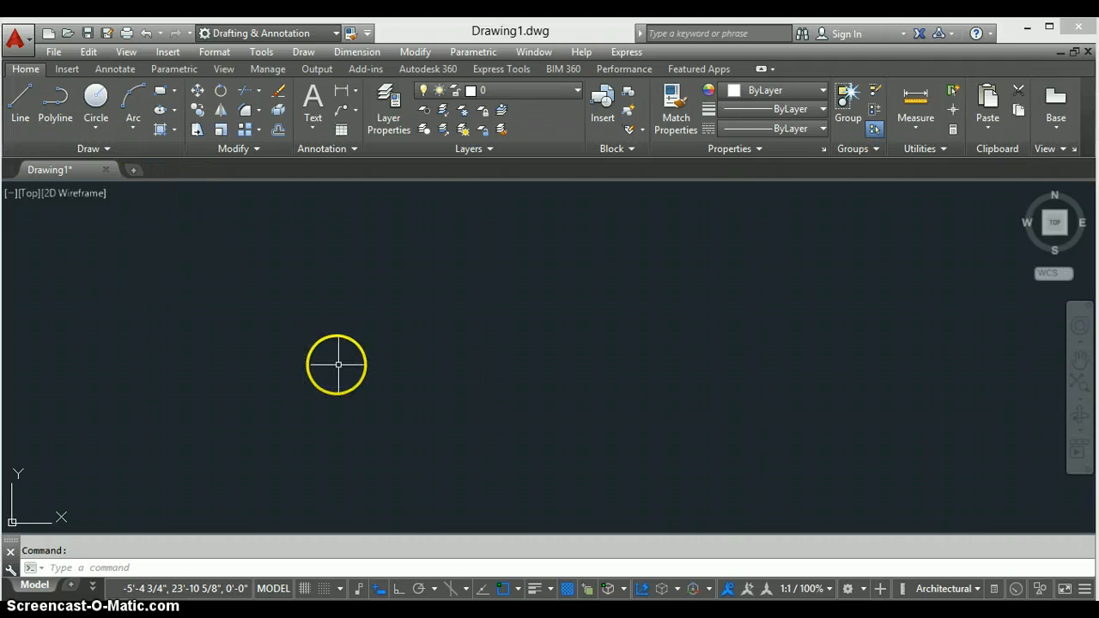
Draw a continuous zigzag of nine freehand line segments at varied angles across the drawing area, crossing over itself
left_click(17, 94)
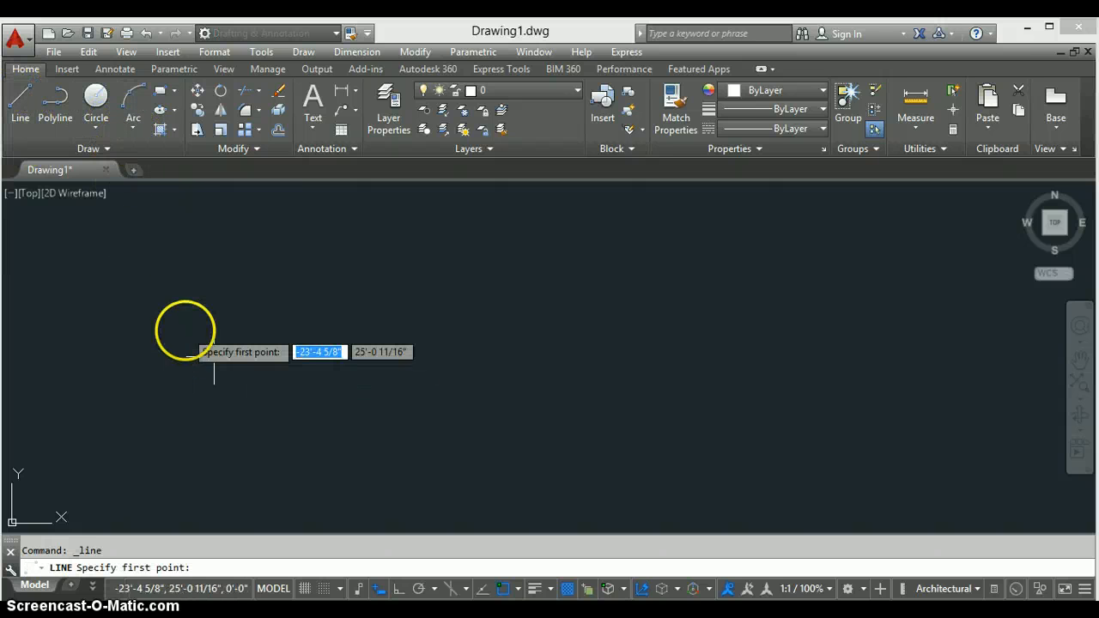
left_click(186, 330)
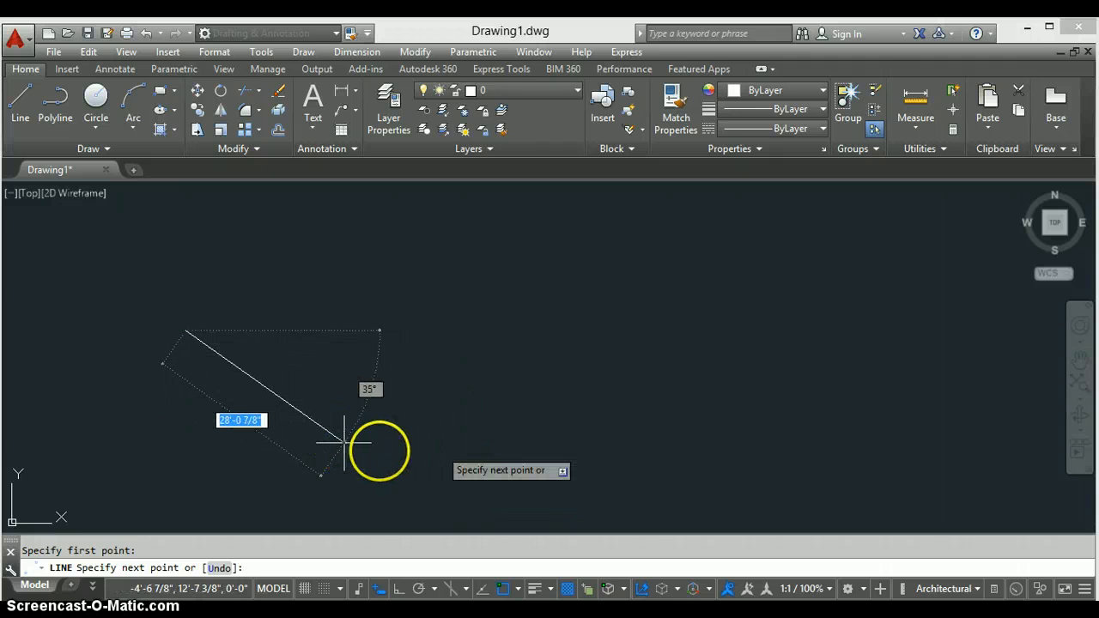
left_click(372, 448)
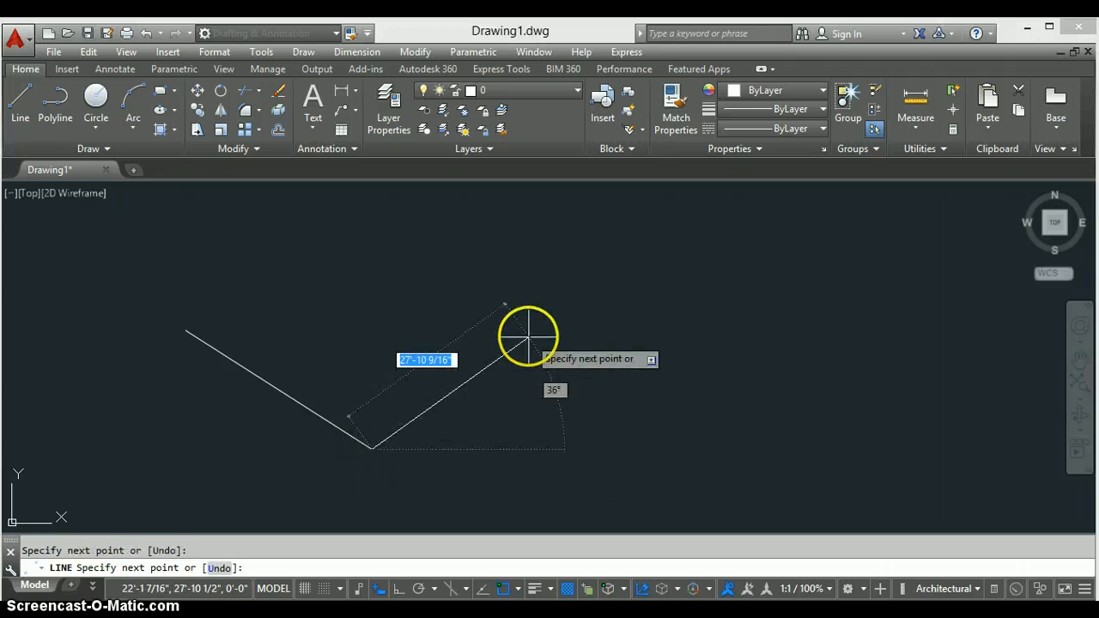
left_click(527, 335)
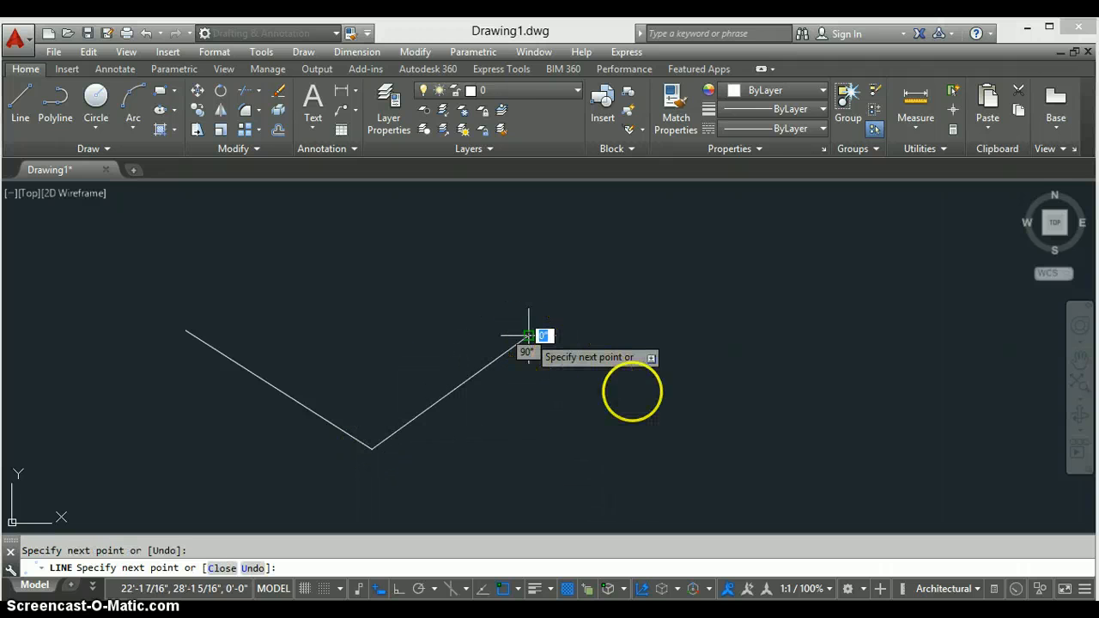
left_click(713, 438)
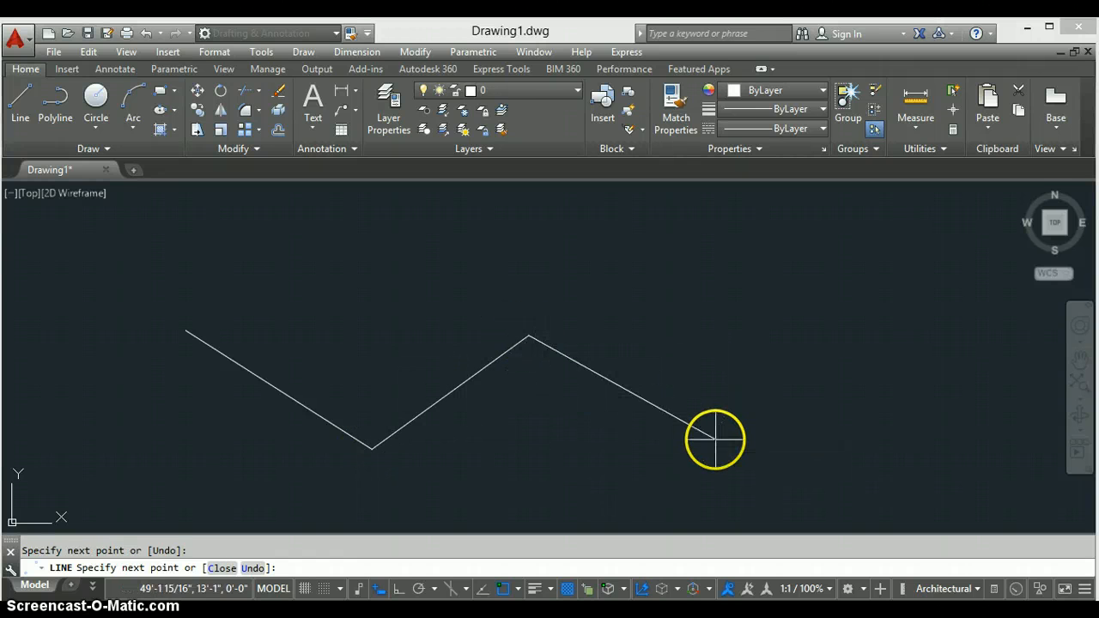
left_click(719, 248)
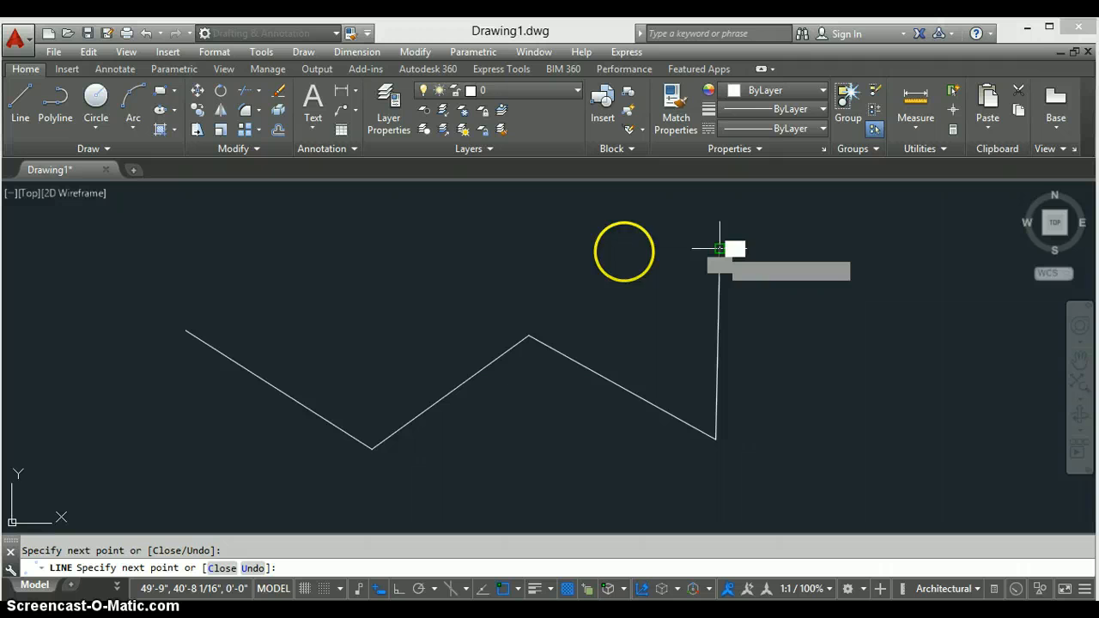
left_click(312, 339)
left_click(307, 430)
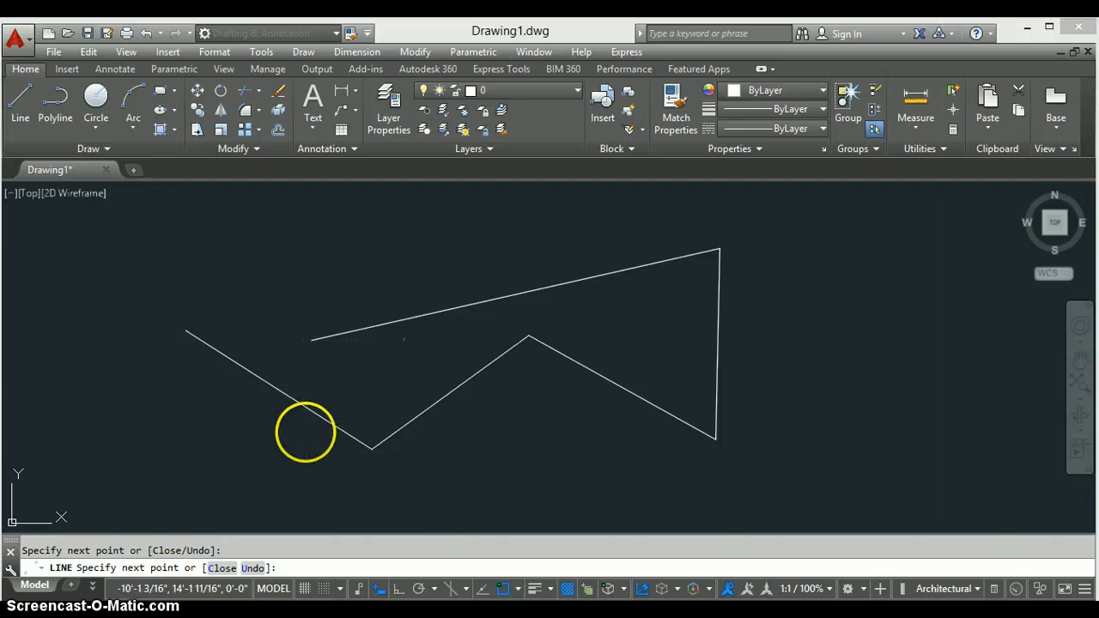
left_click(546, 453)
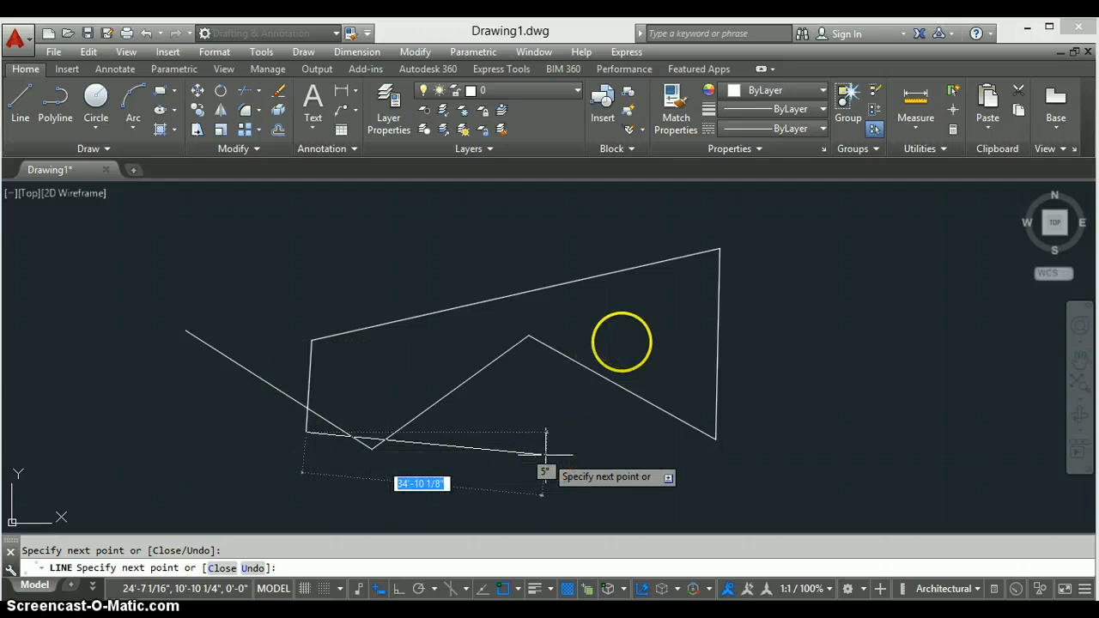
left_click(606, 209)
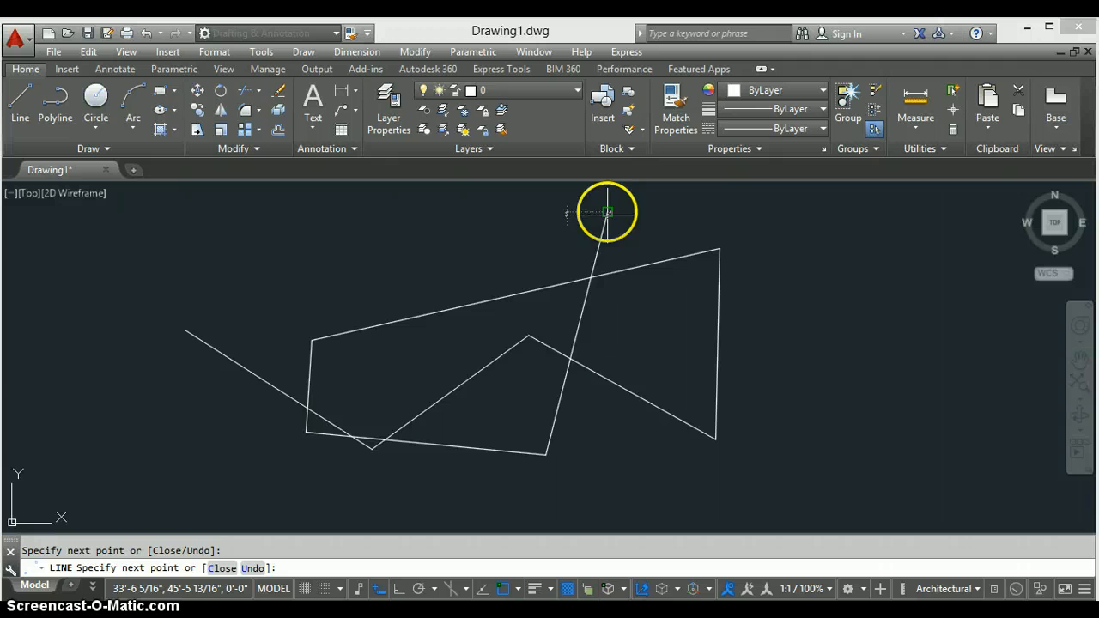
left_click(382, 232)
key("Return")
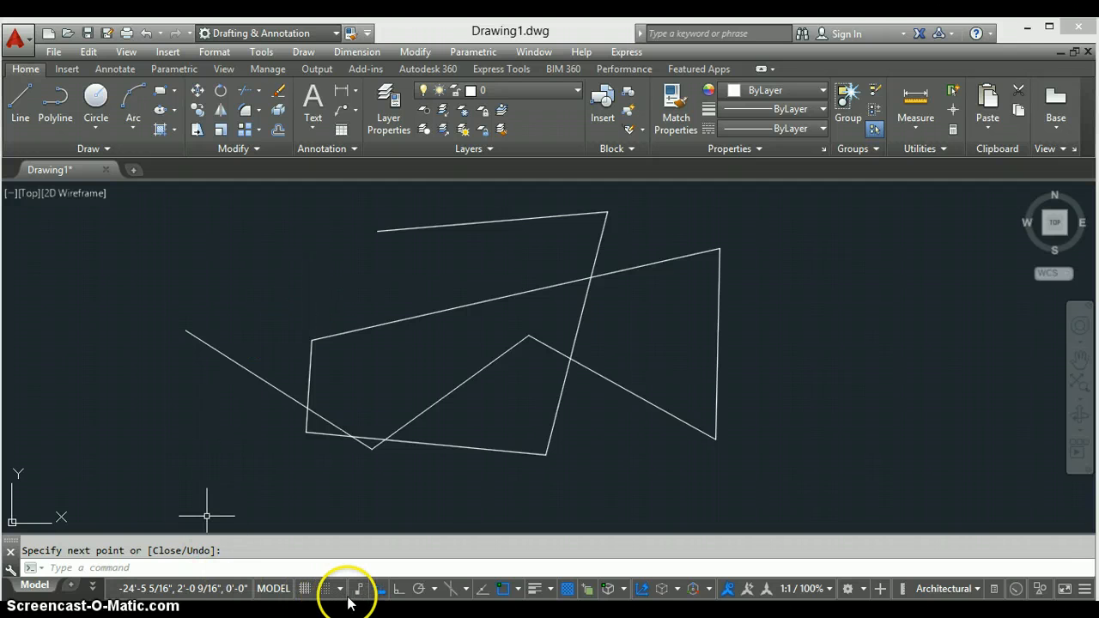
Enable Ortho mode and draw six connected horizontal and vertical line segments spiralling outward over the zigzag
left_click(398, 589)
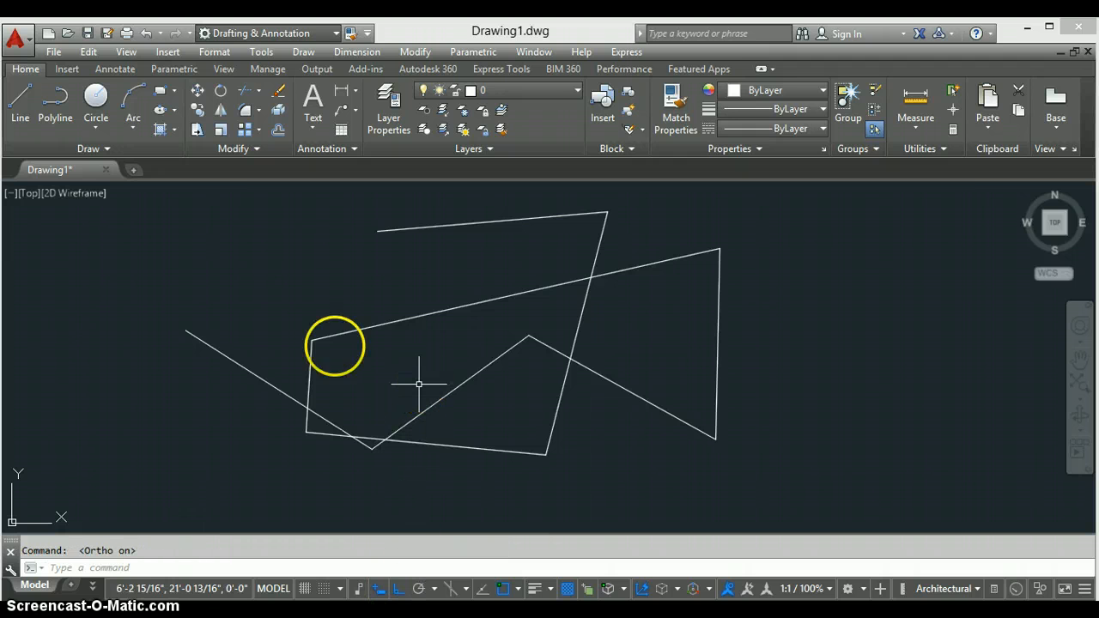
left_click(19, 97)
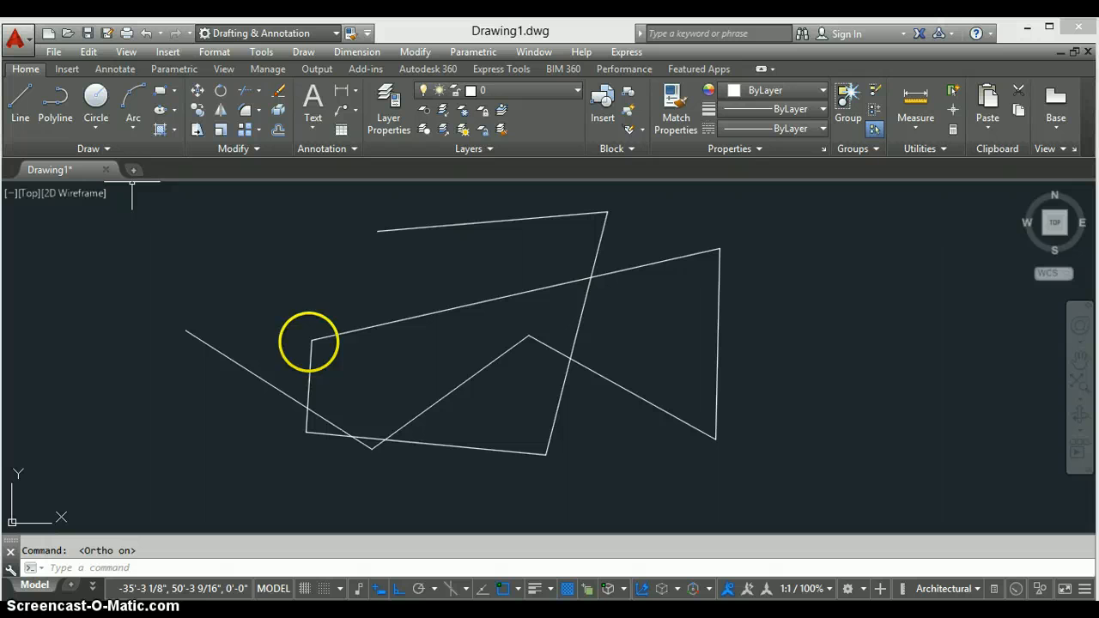
left_click(364, 392)
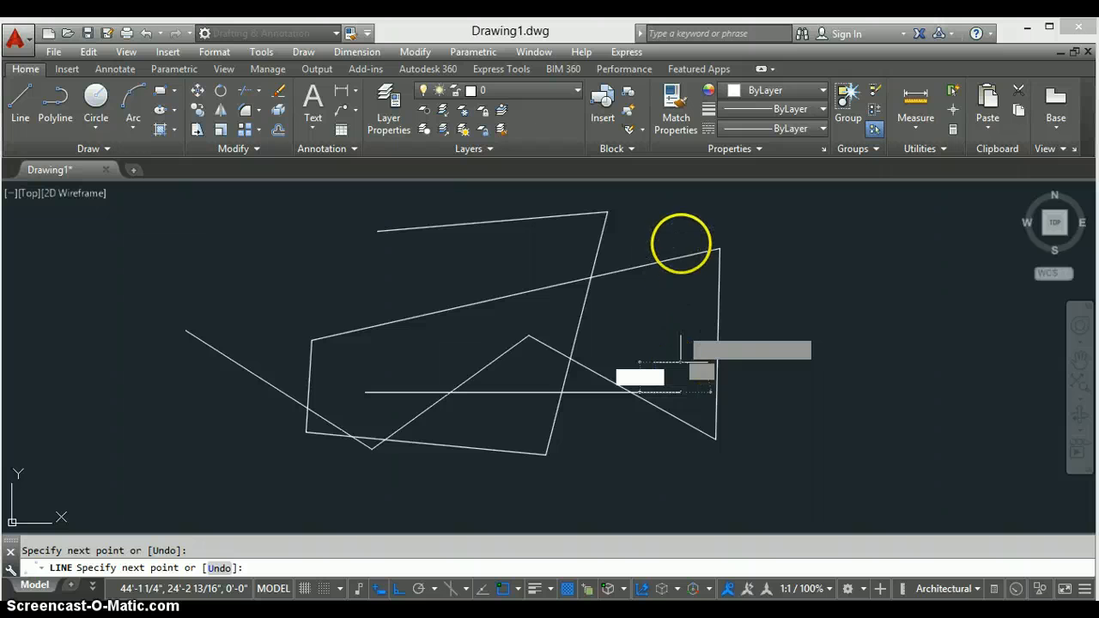
left_click(681, 233)
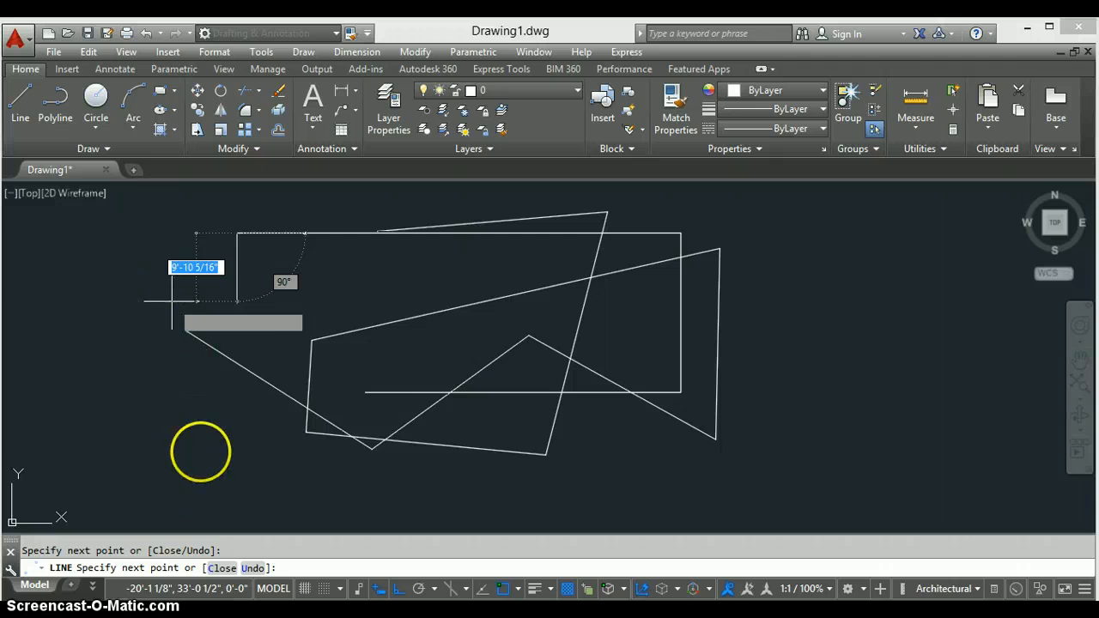
left_click(203, 453)
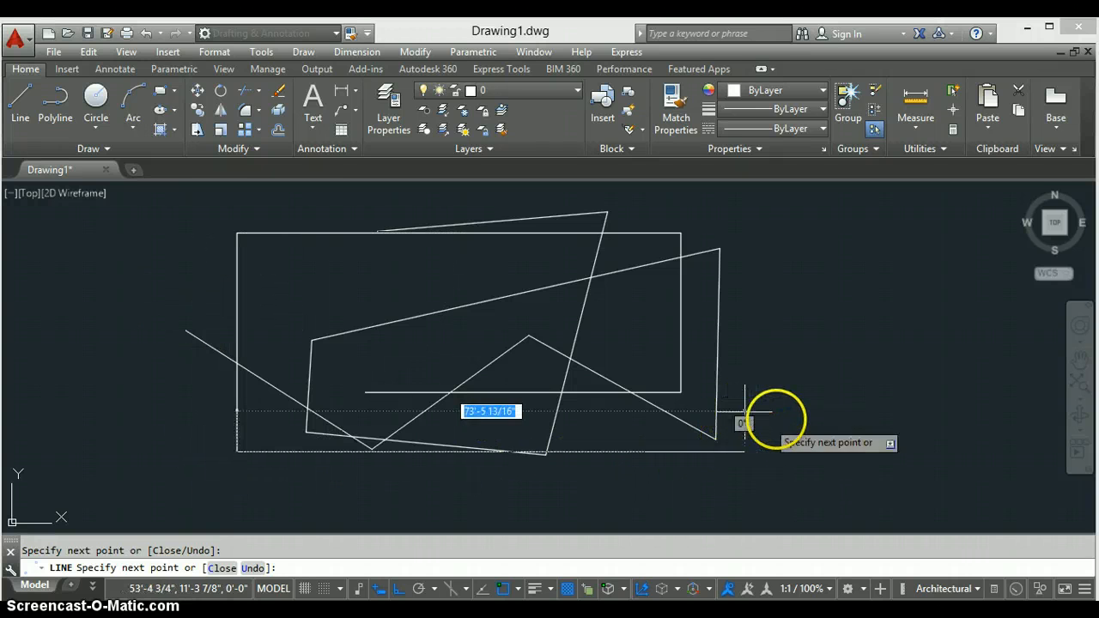
left_click(776, 418)
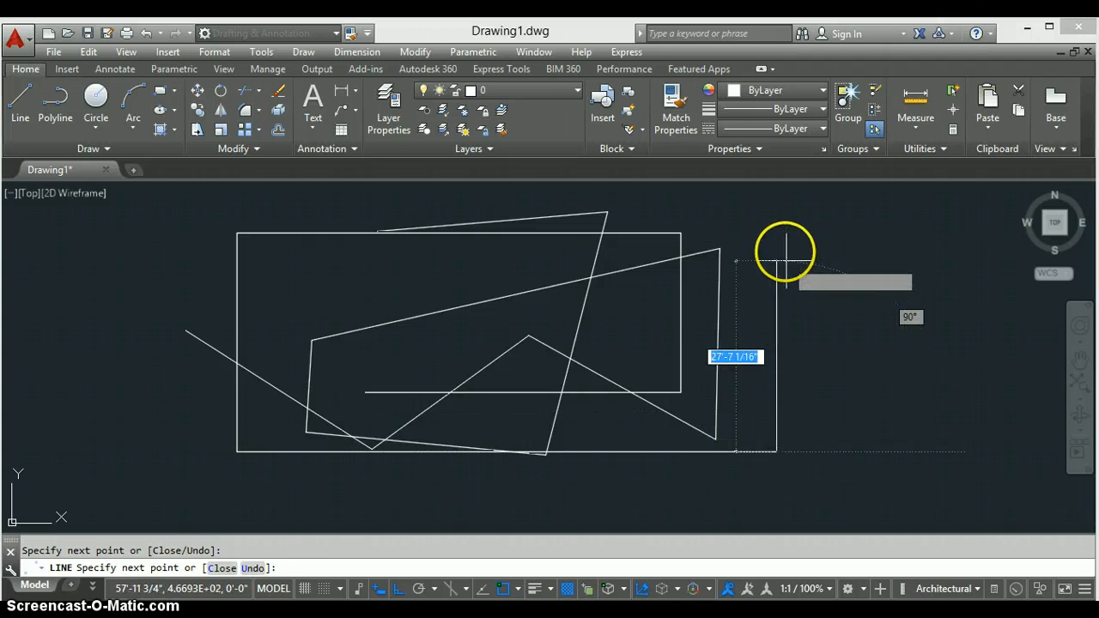
left_click(785, 250)
key("Return")
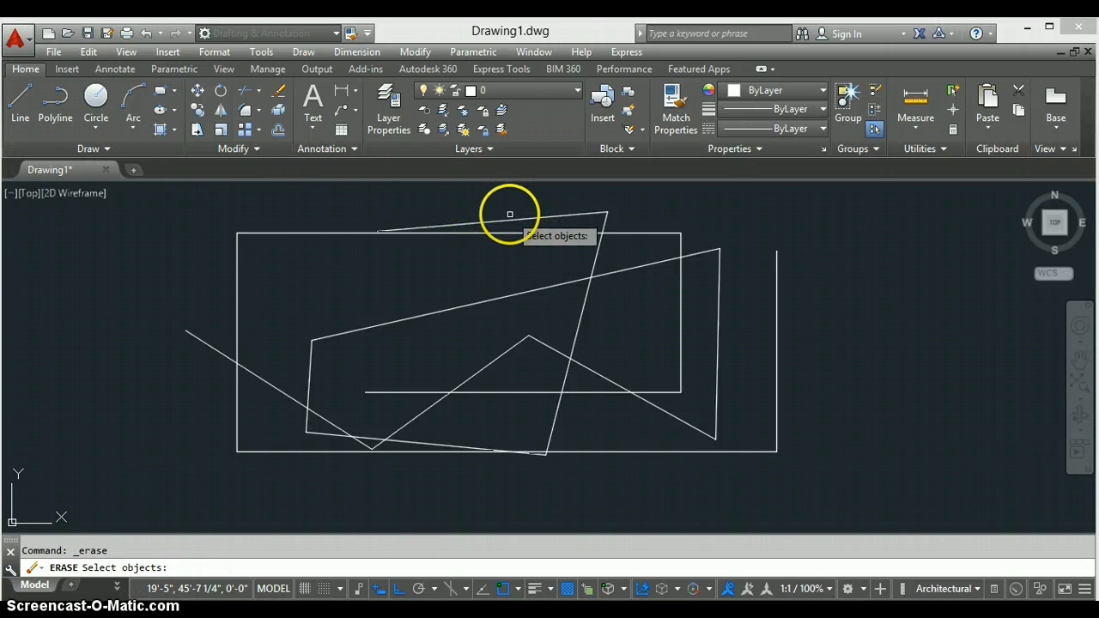
Erase the lines using single picks and selection windows, leaving out the long upper horizontal, the left vertical and the uppermost sloped line
left_click(509, 219)
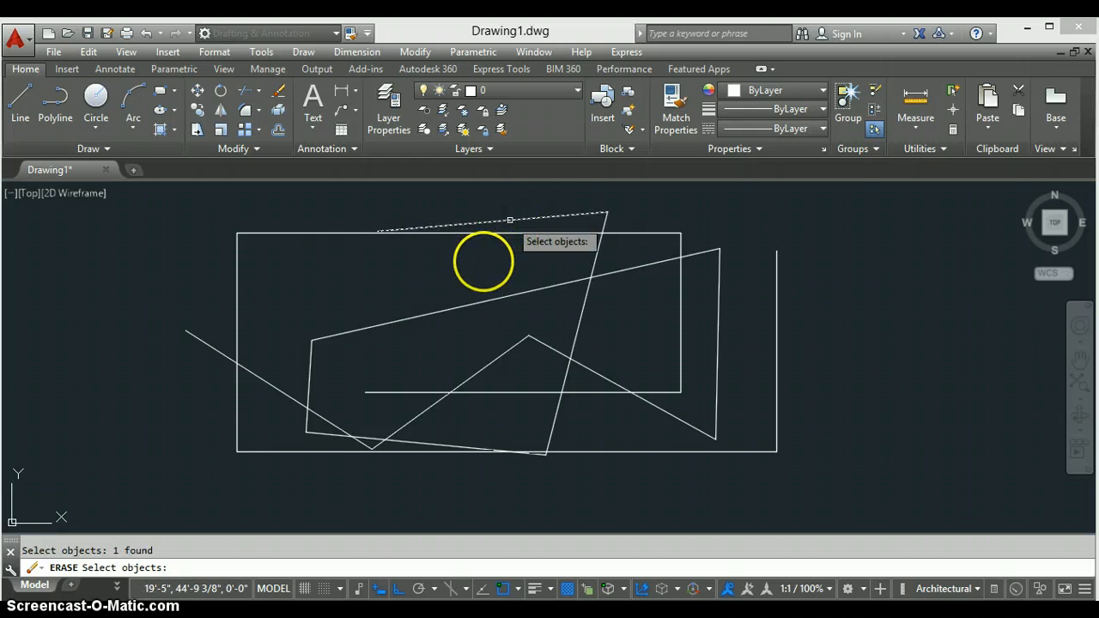
left_click(363, 233)
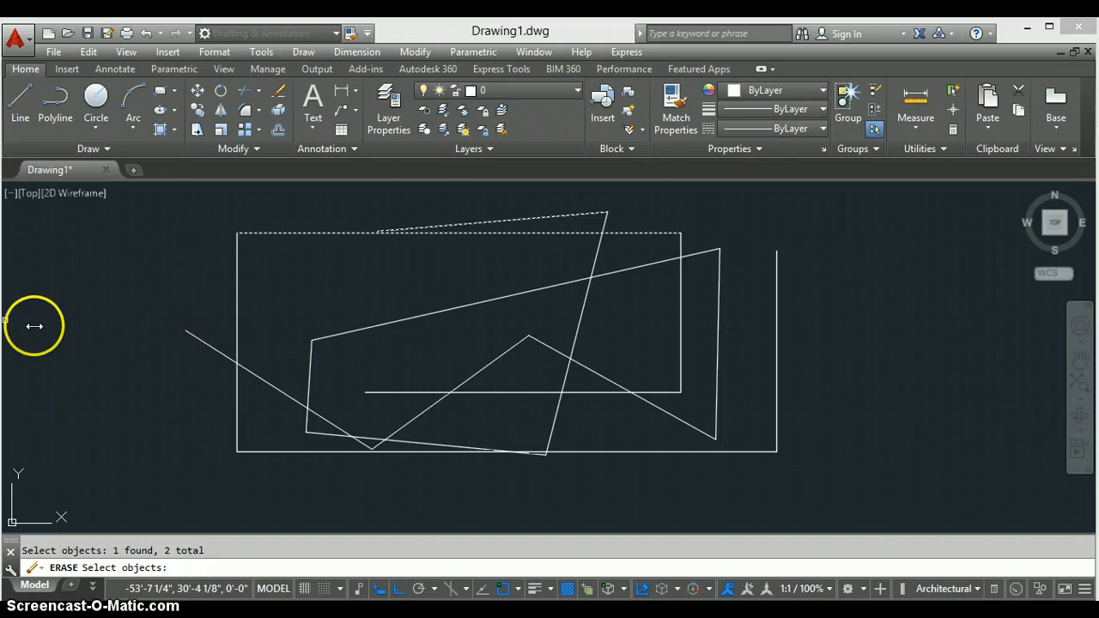
left_click(294, 546)
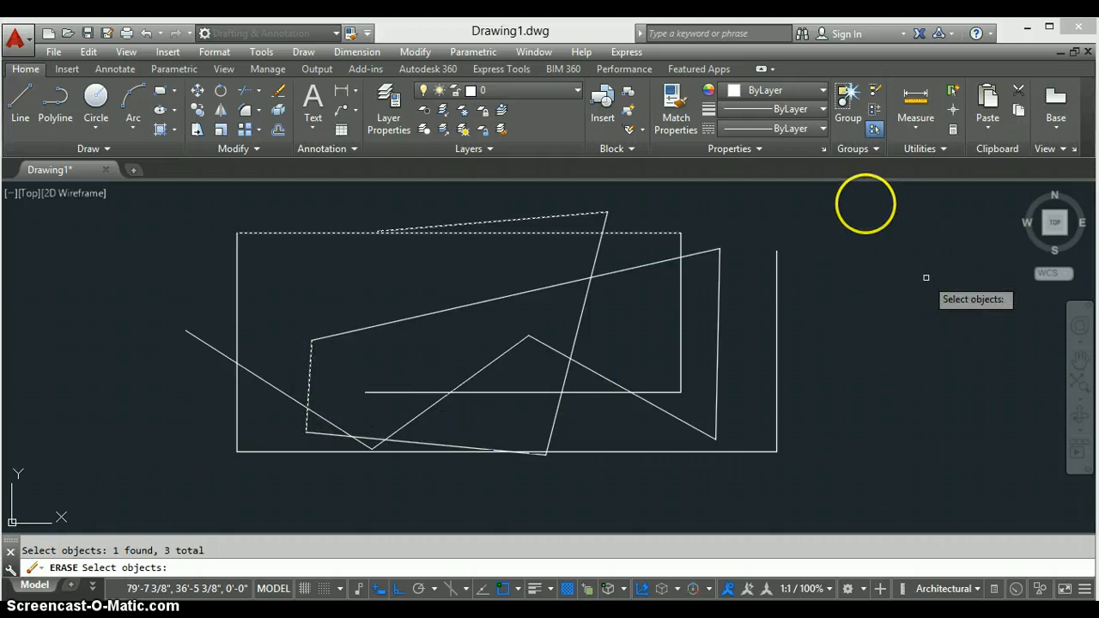
left_click(910, 189)
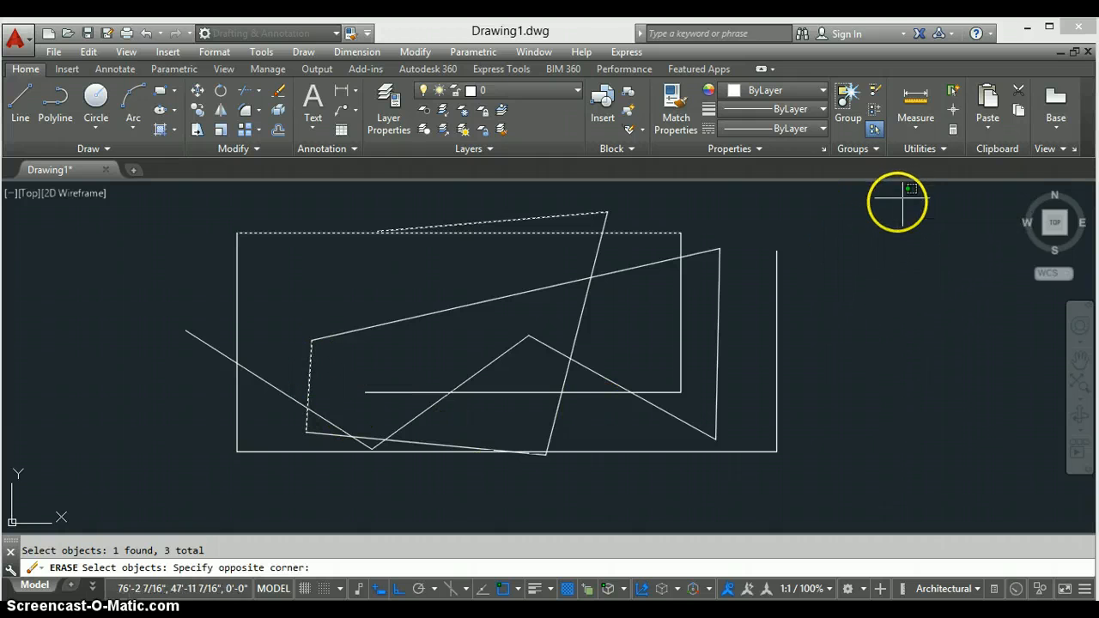
left_click(482, 392)
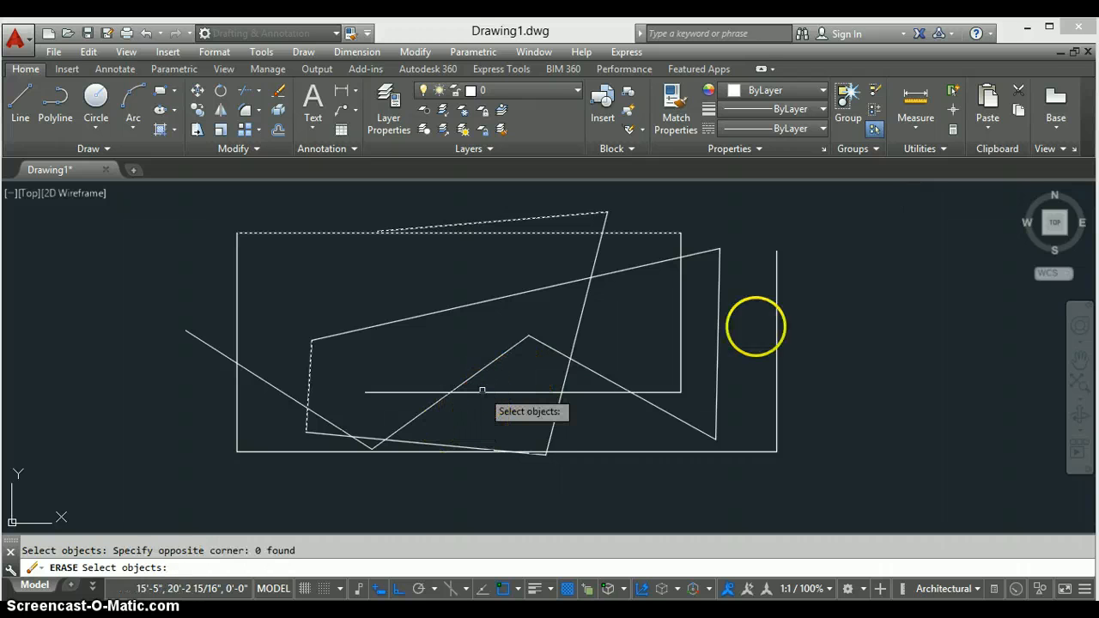
left_click(842, 206)
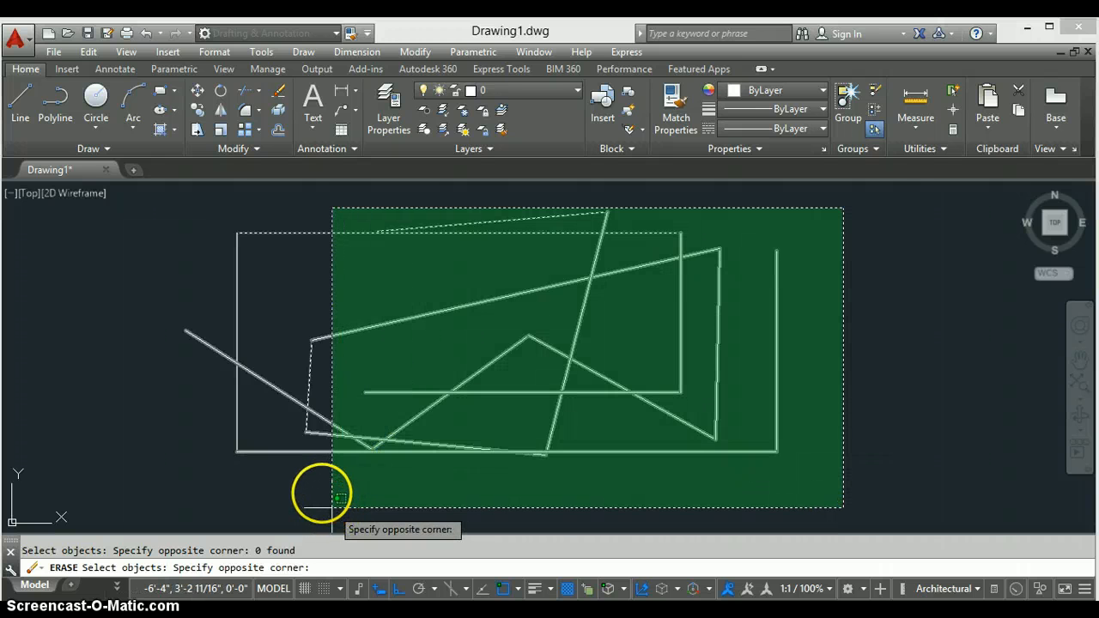
left_click(298, 473)
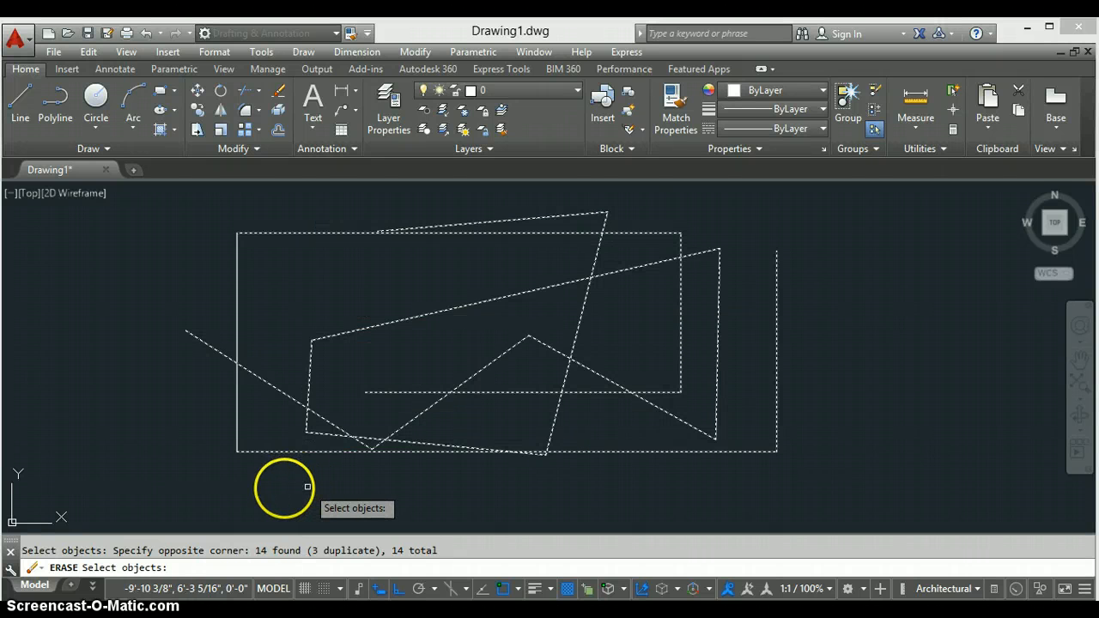
left_click(143, 498)
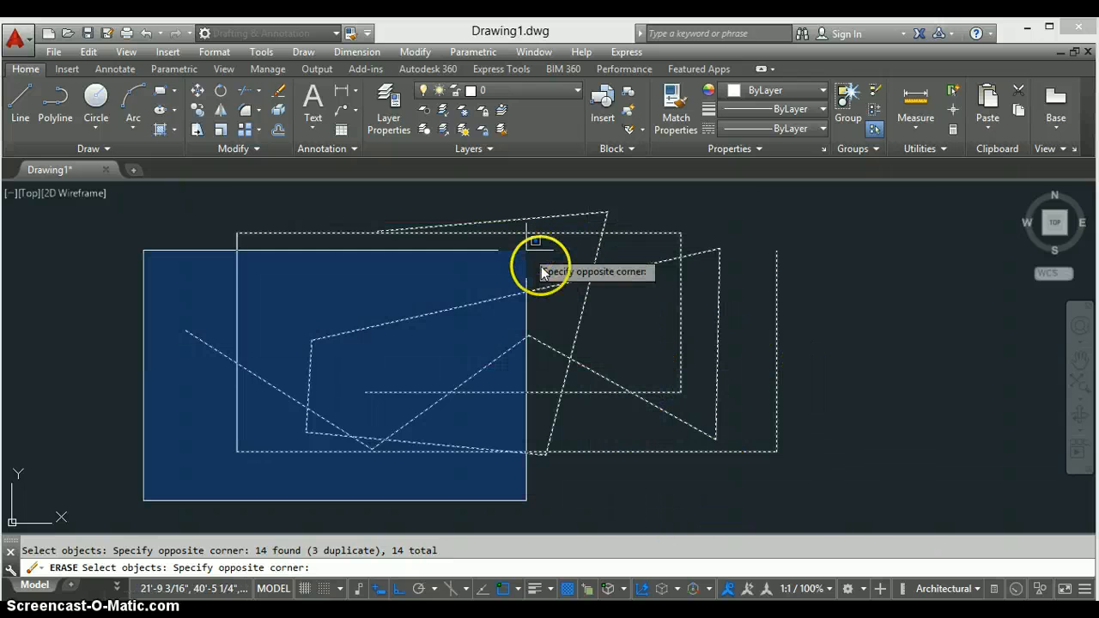
left_click(541, 266)
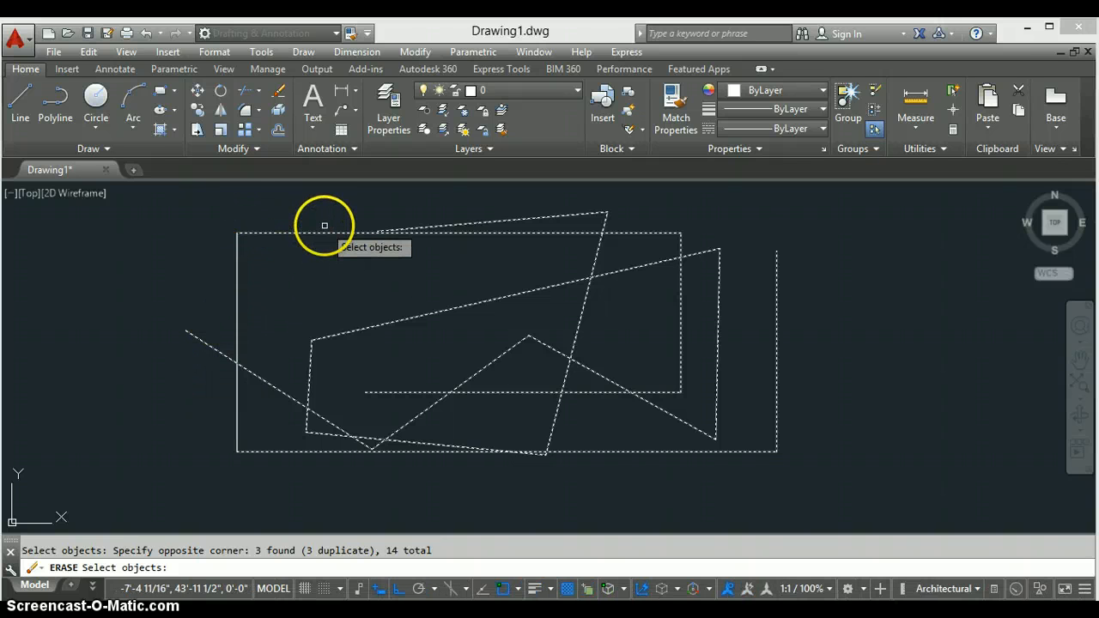
left_click(324, 231, "shift")
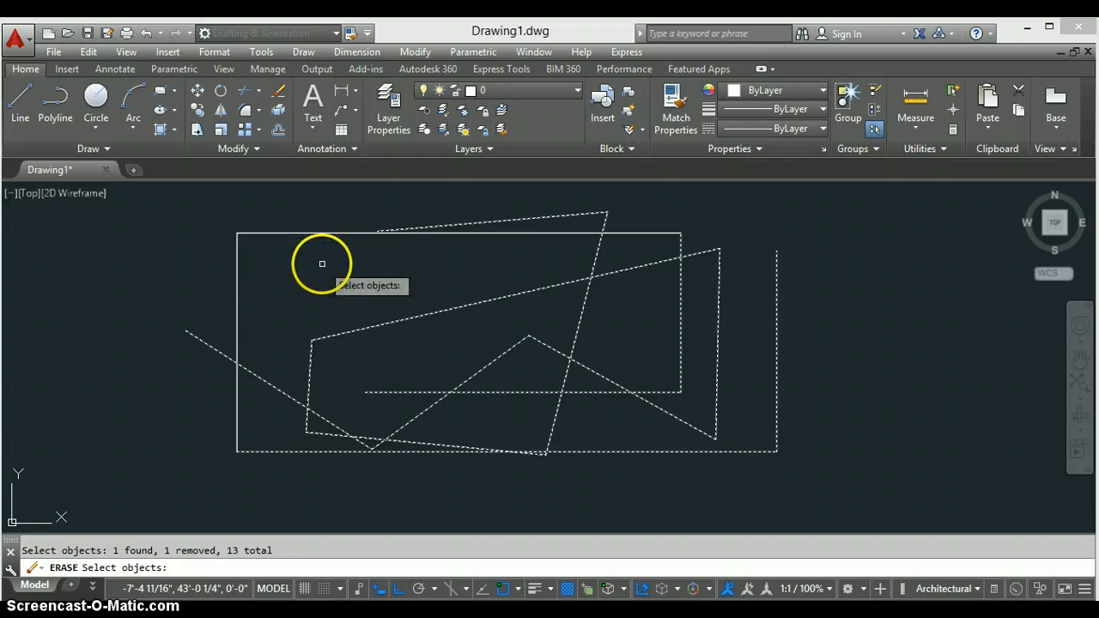
left_click(513, 222, "shift")
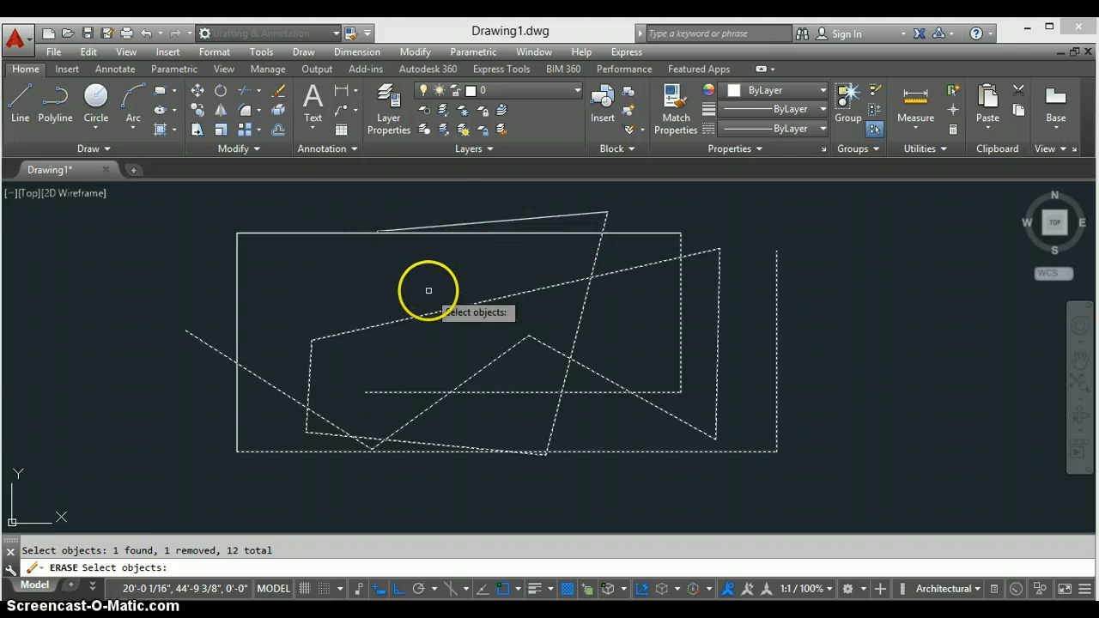
key("Return")
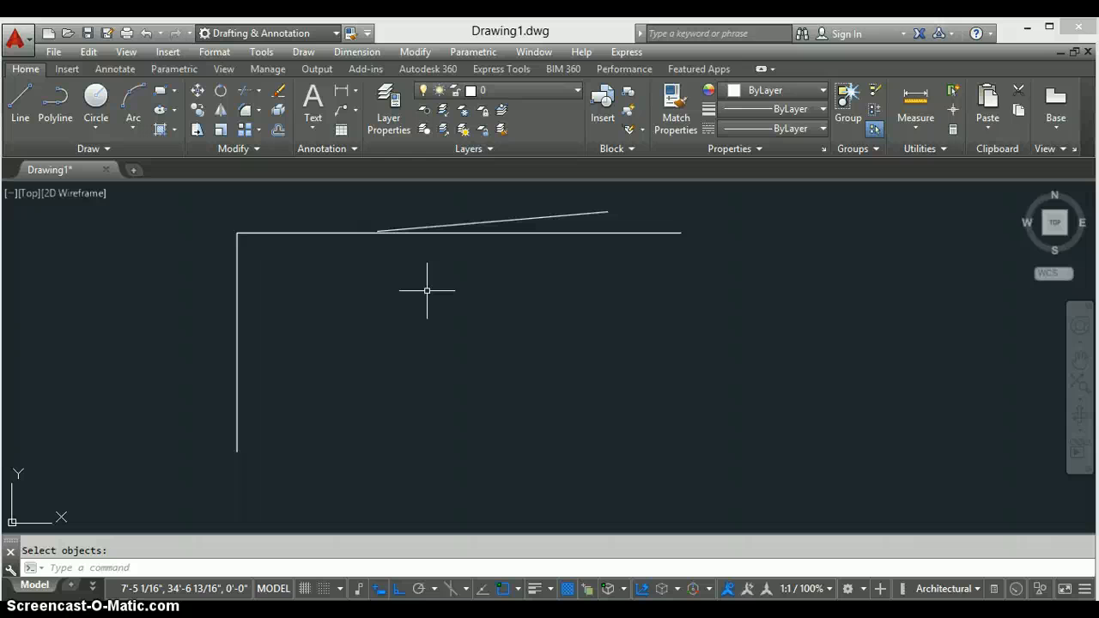
left_click(369, 227)
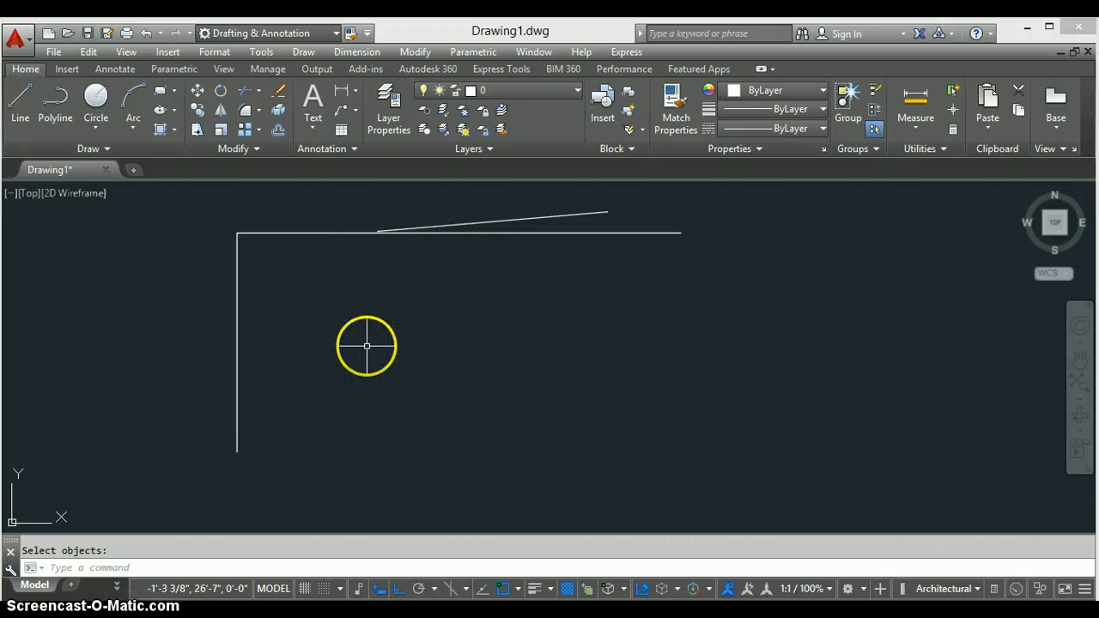
Undo the erase, redo it and undo it again, and also undo the chain of horizontal and vertical lines
left_click(146, 34)
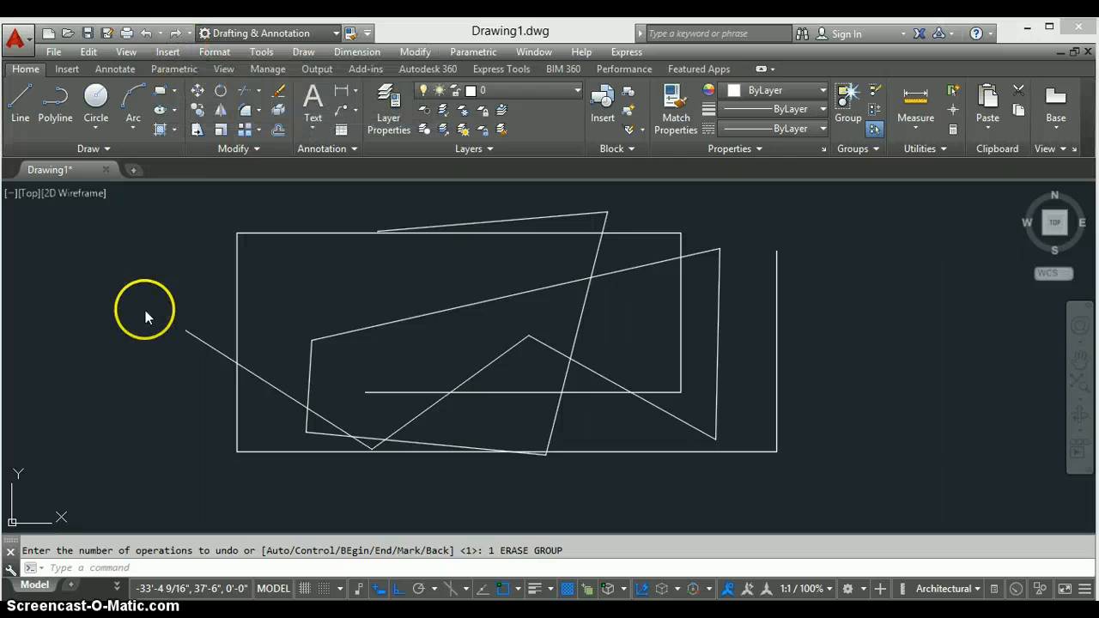
key("ctrl+y")
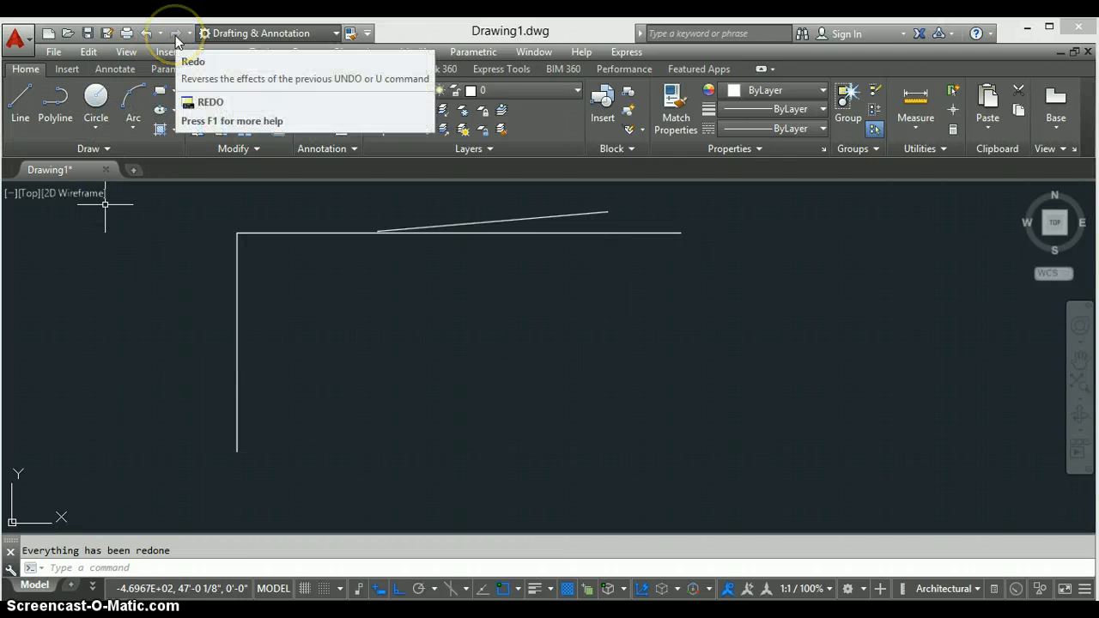
left_click(146, 35)
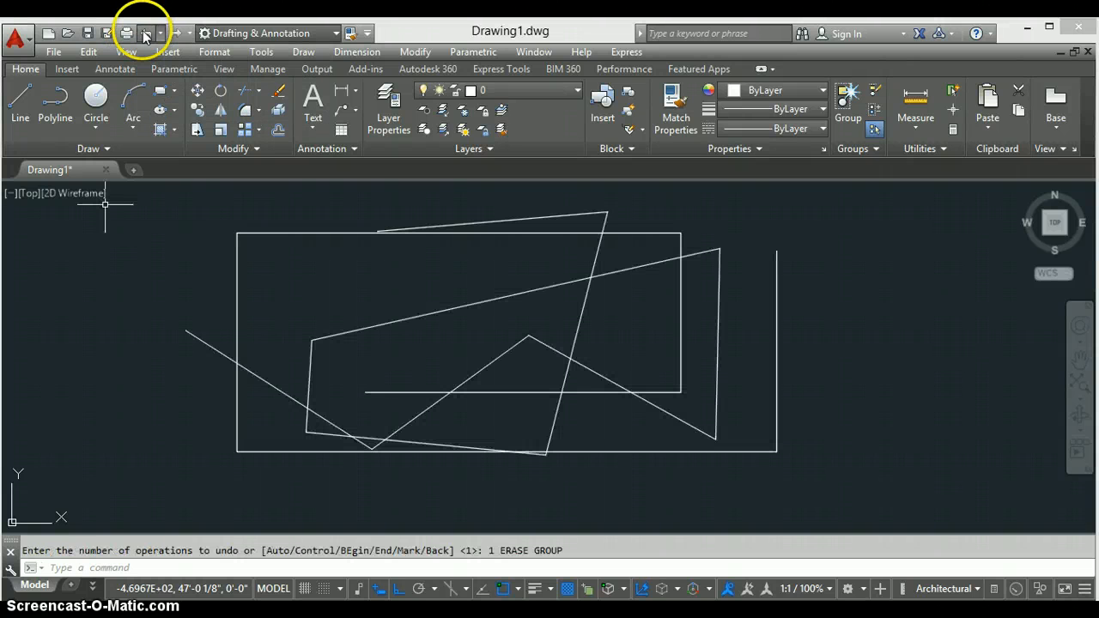
left_click(145, 34)
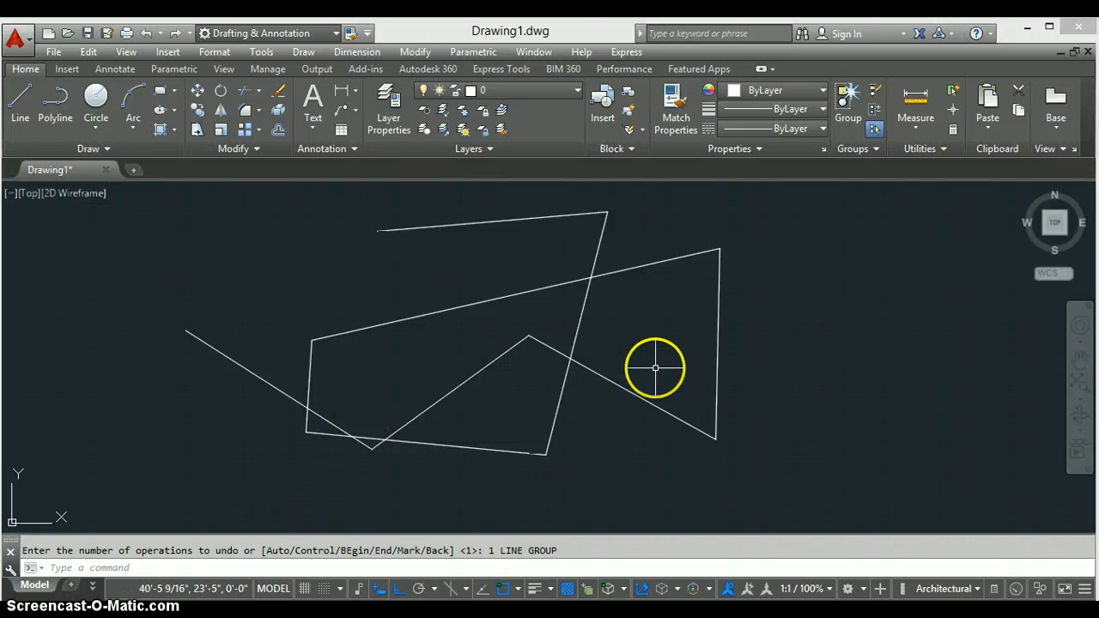
Erase all nine zigzag lines together using a crossing selection window over the whole shape
type("e")
key("Return")
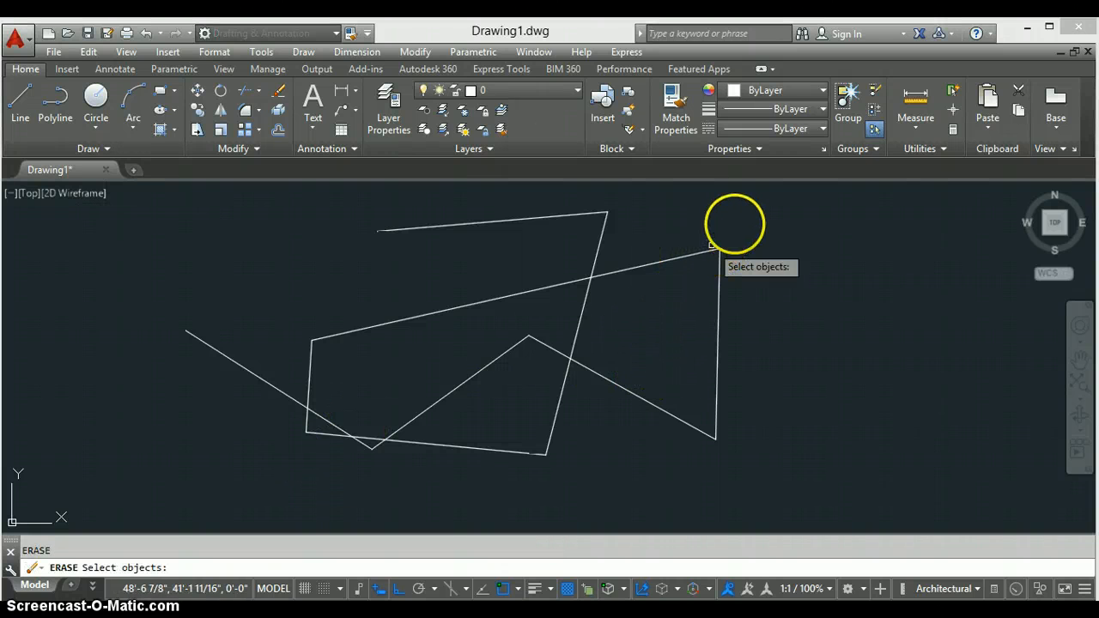
left_click(730, 218)
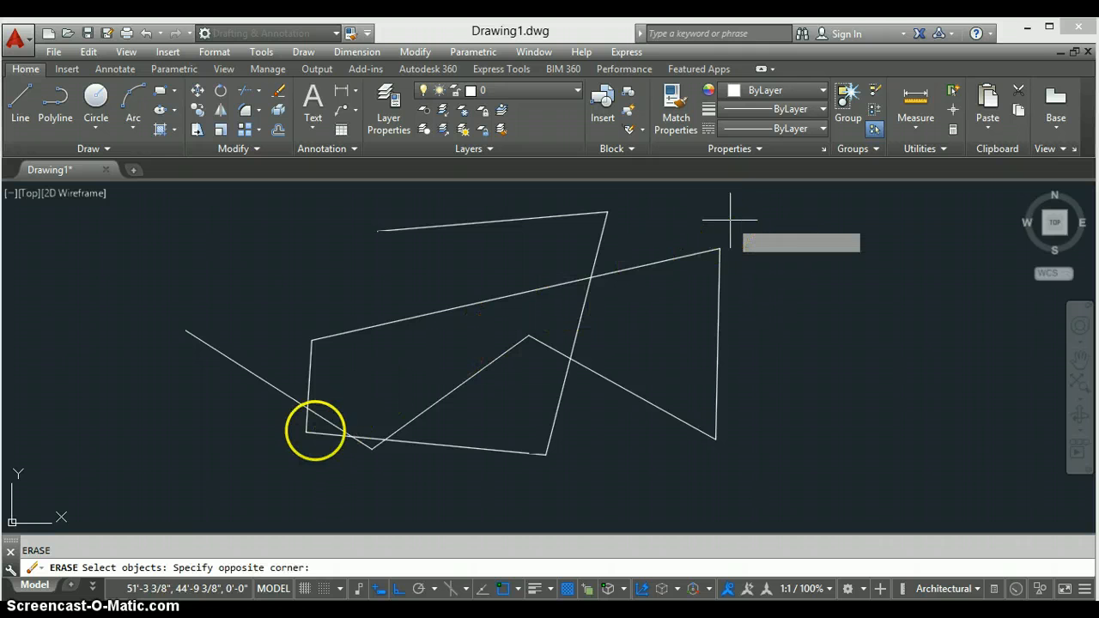
left_click(314, 425)
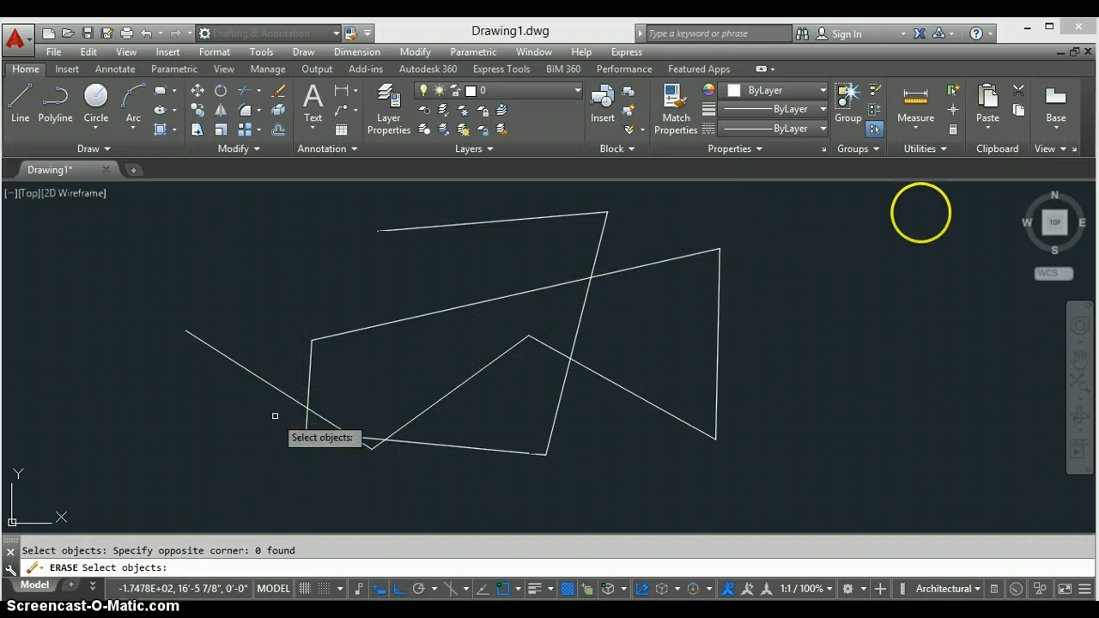
left_click(768, 221)
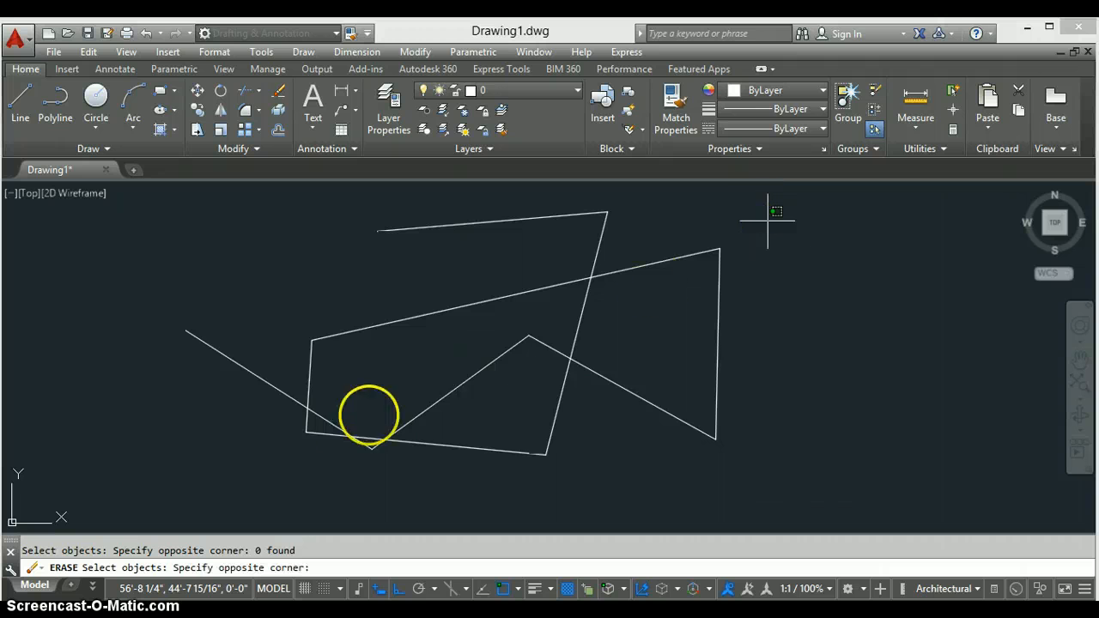
left_click(228, 450)
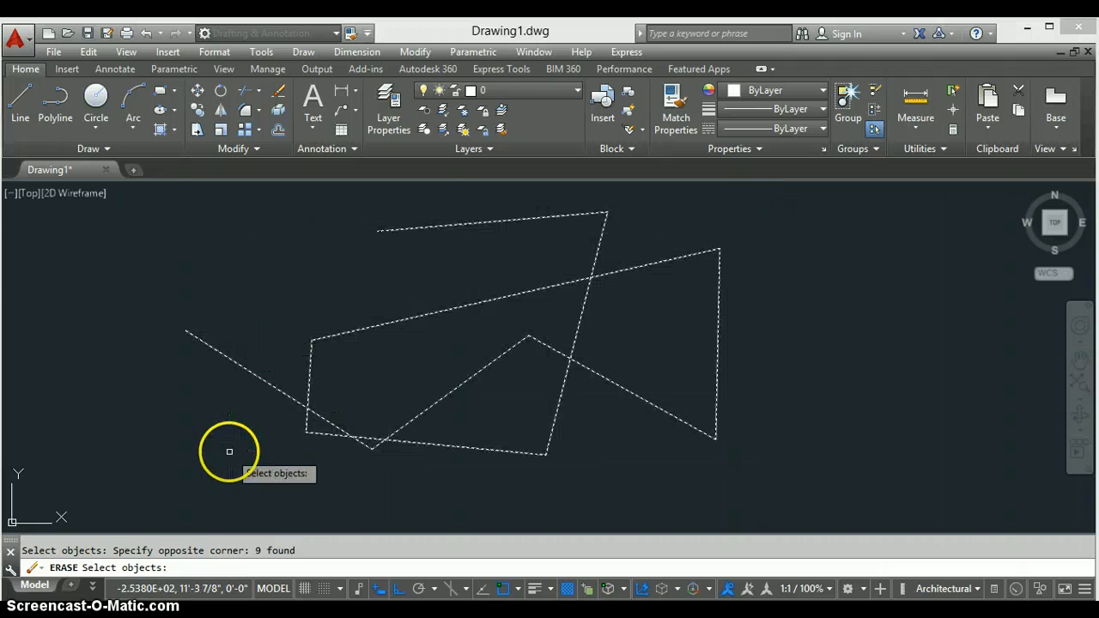
key("Return")
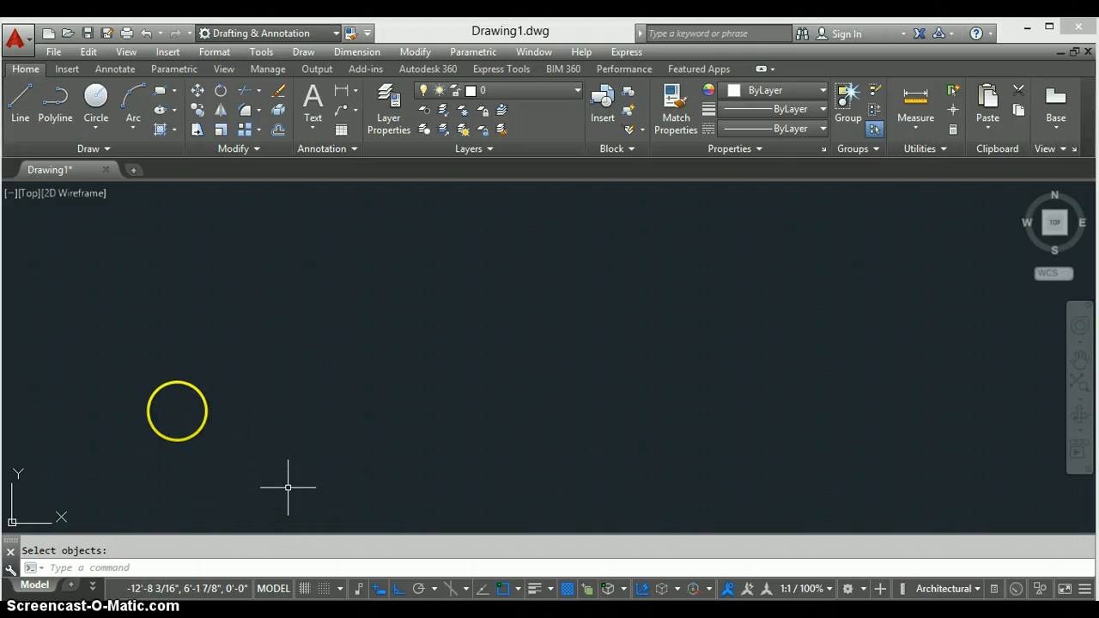
With Ortho on, start a line chain in the empty drawing area with a 10' segment to the right and a 10' segment upward
left_click(399, 589)
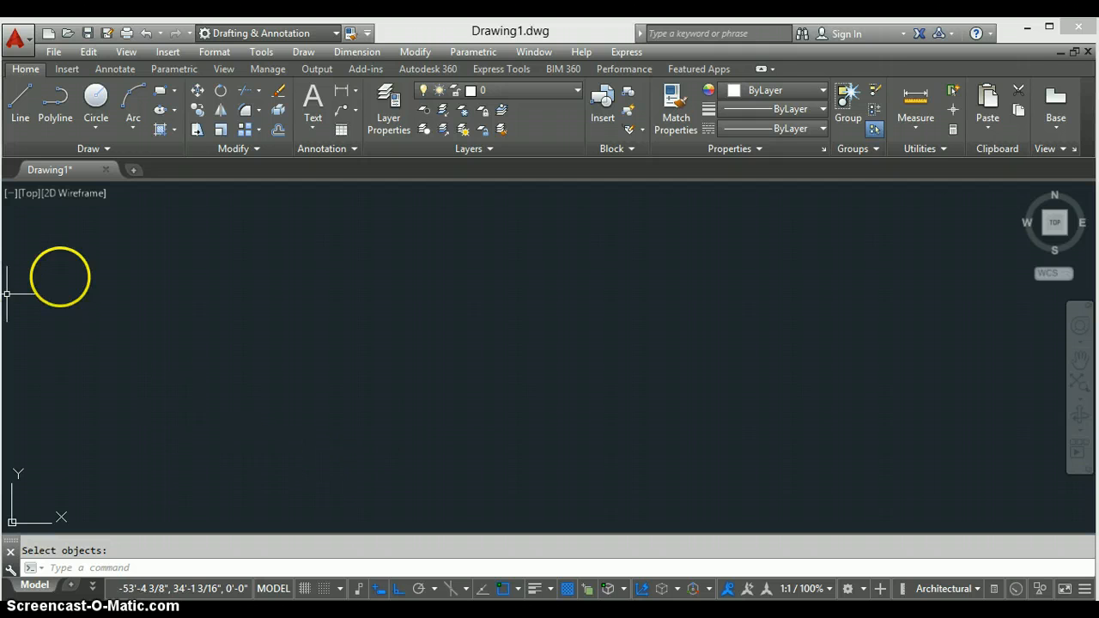
left_click(19, 110)
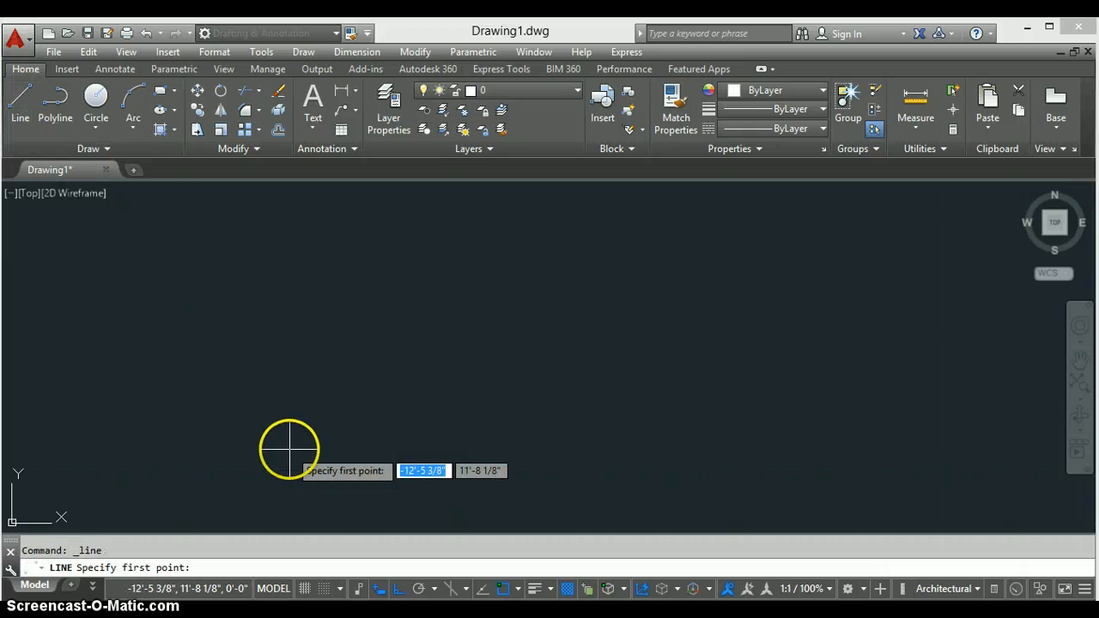
left_click(318, 472)
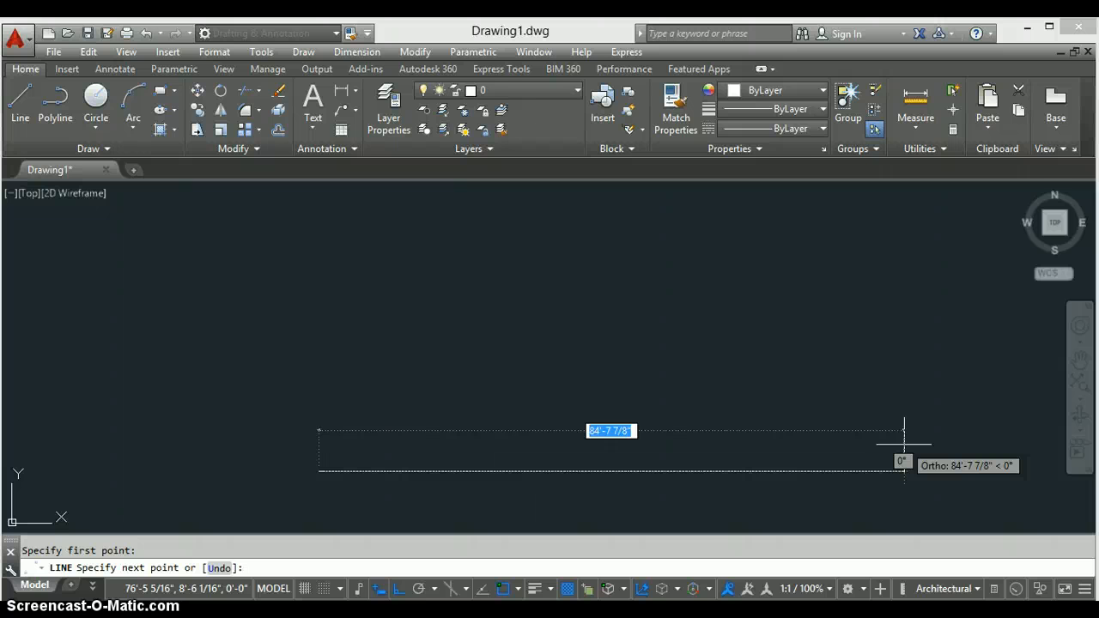
type("10")
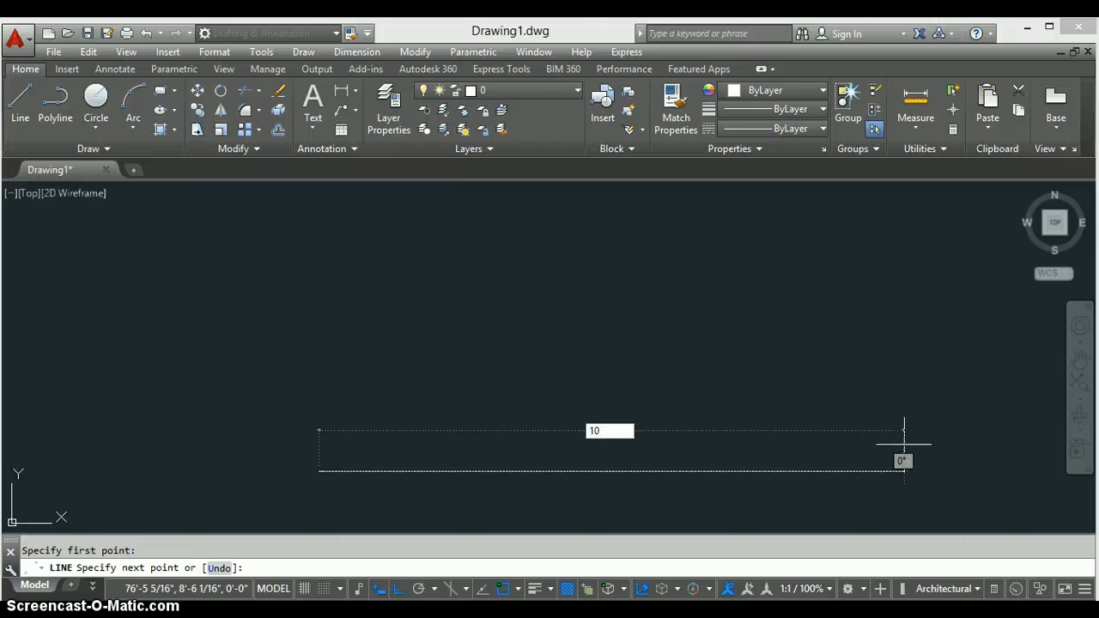
key("Return")
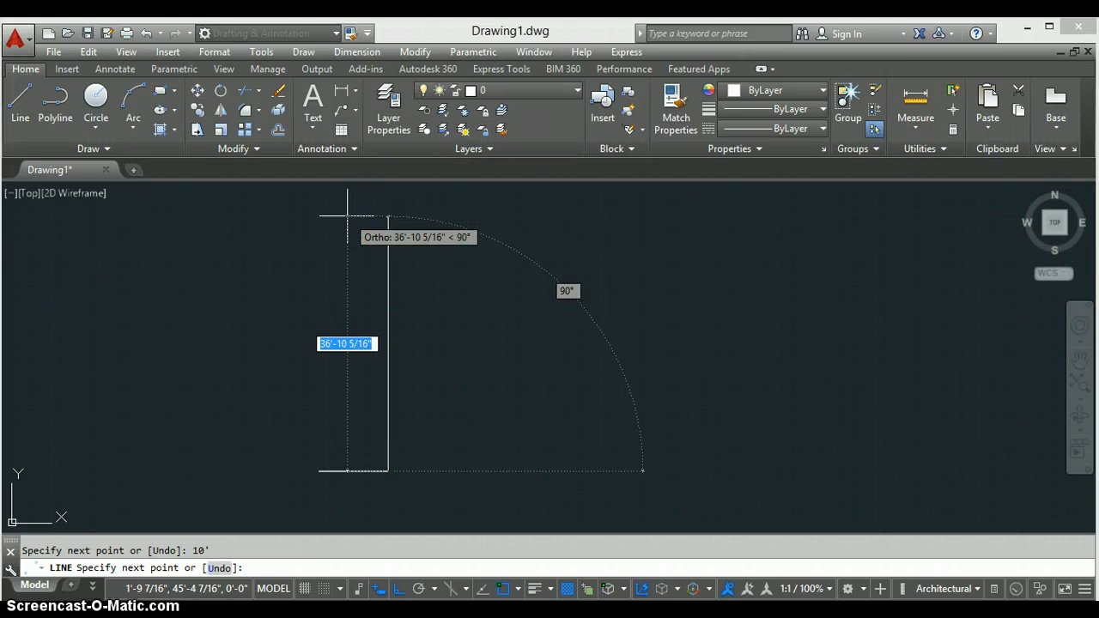
type("10")
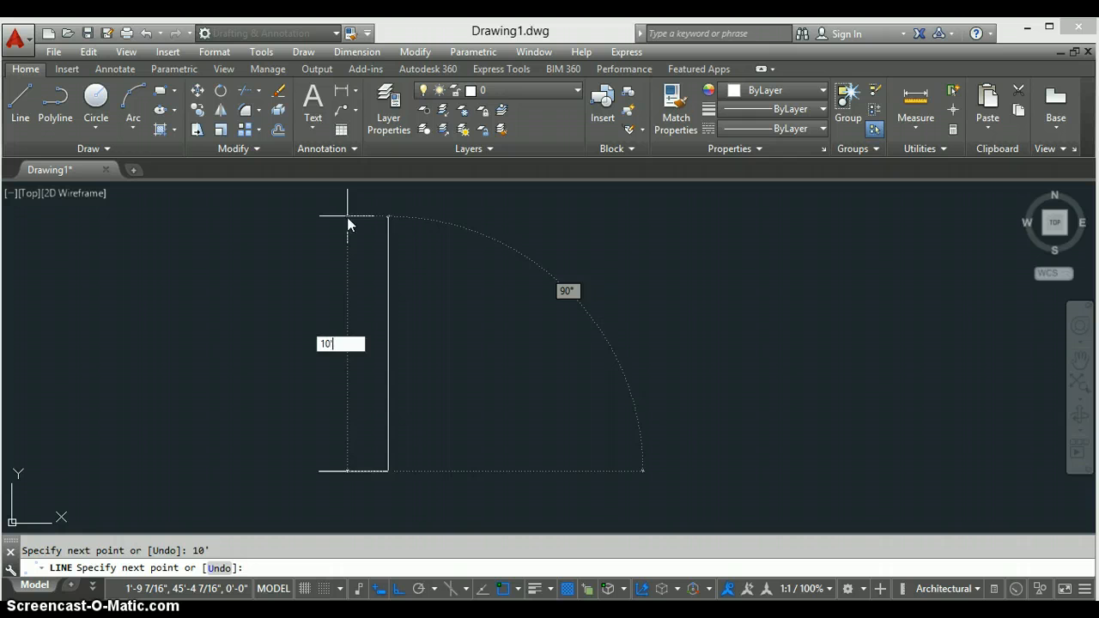
type("'")
key("Return")
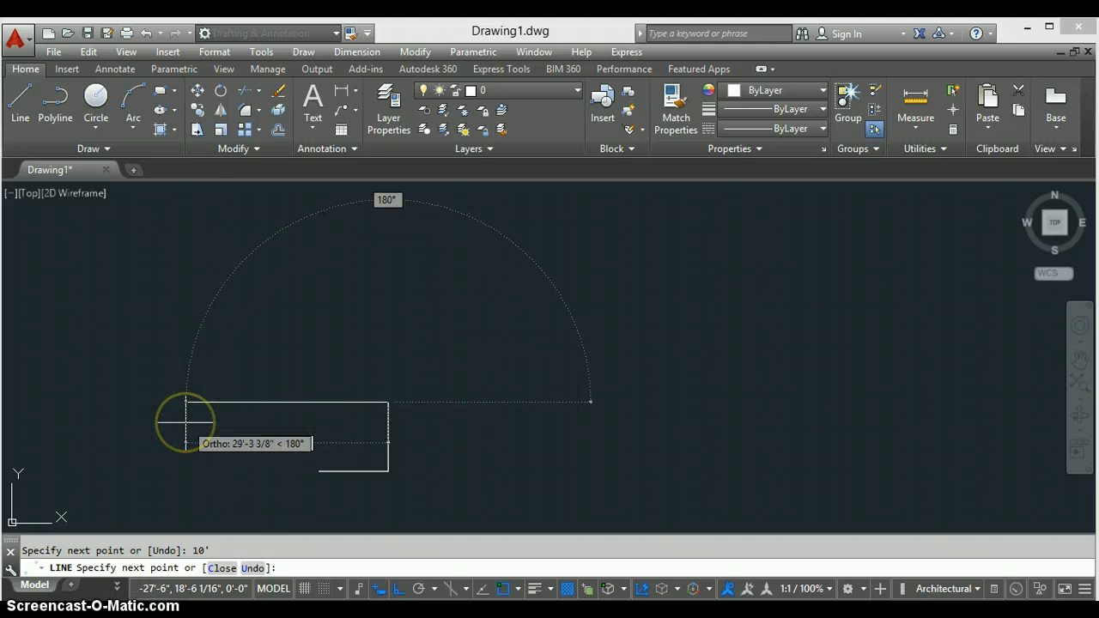
Continue the chain to the left with a 10" segment and a 9' segment, and close it back to the starting point
type("10")
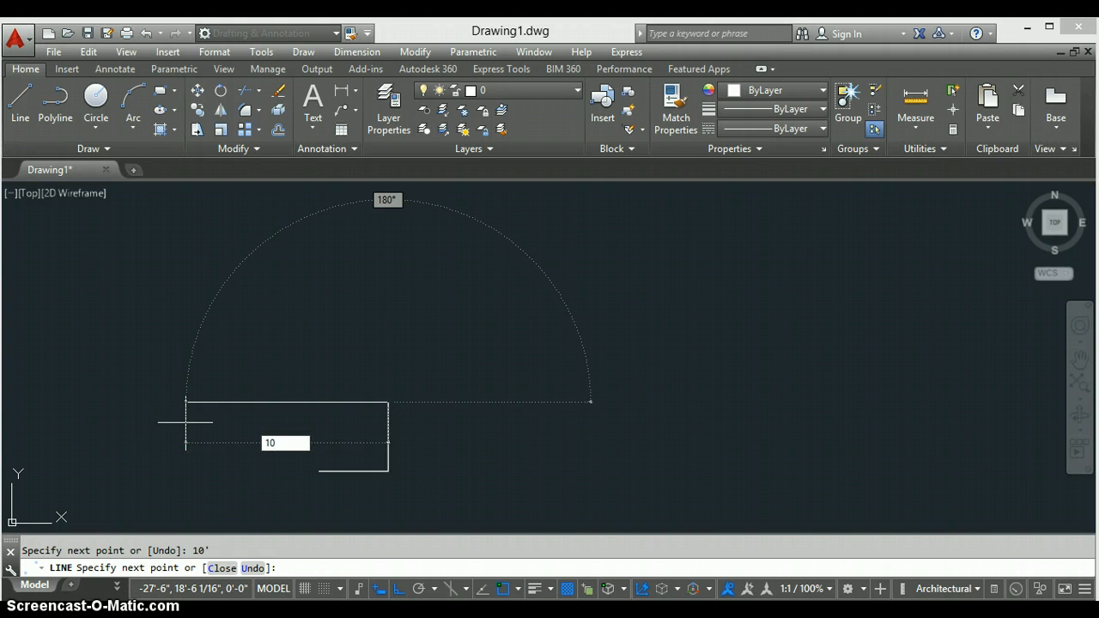
key("Return")
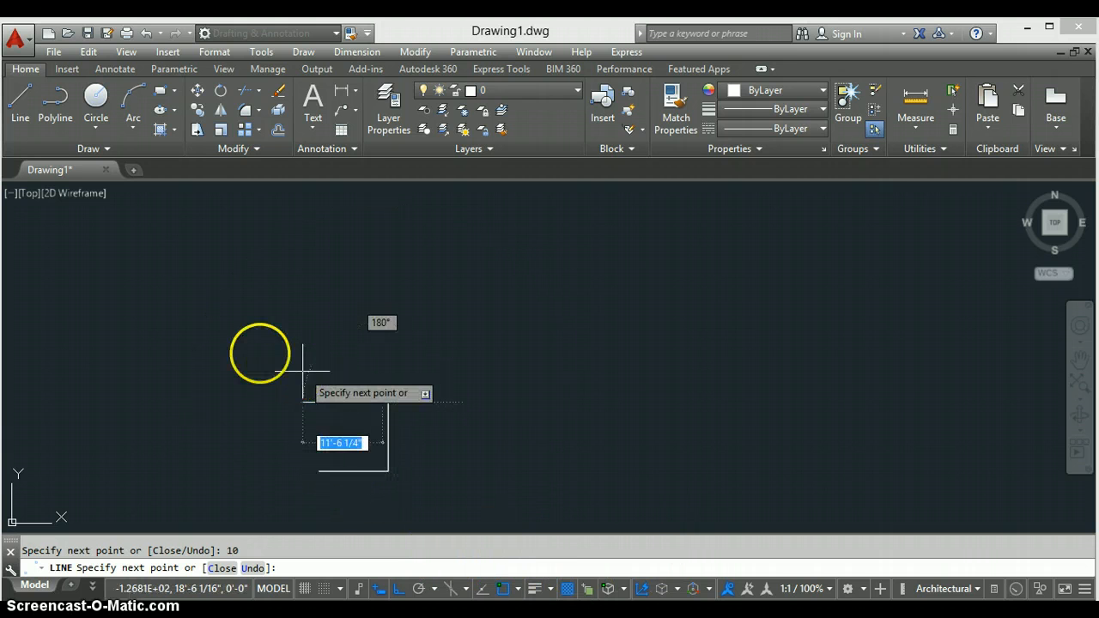
type("9")
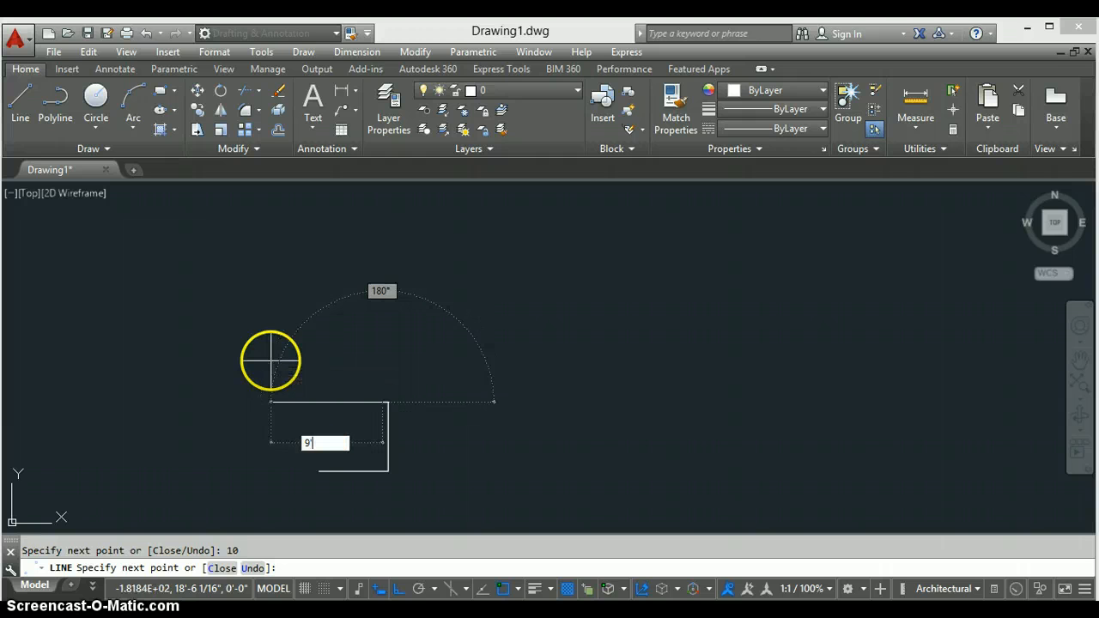
type("'")
key("Return")
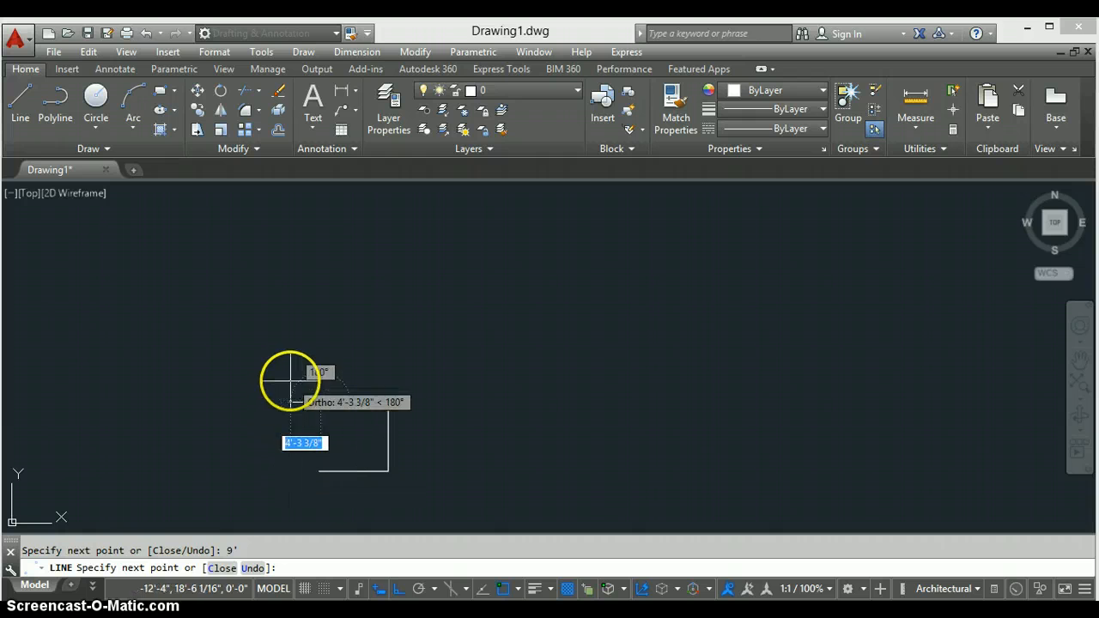
type("c")
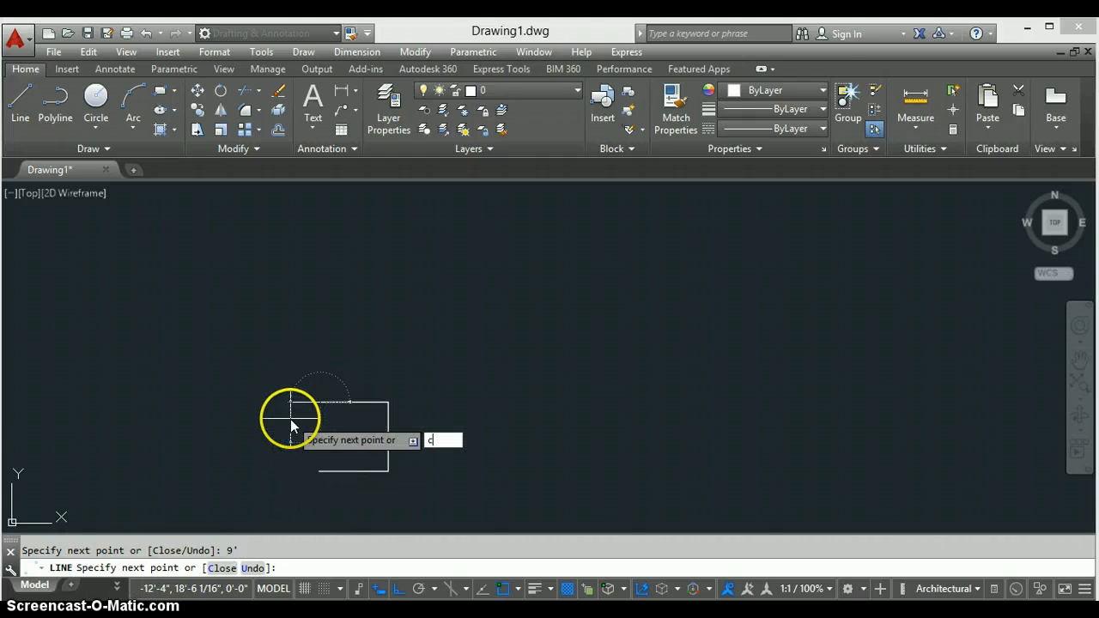
key("Return")
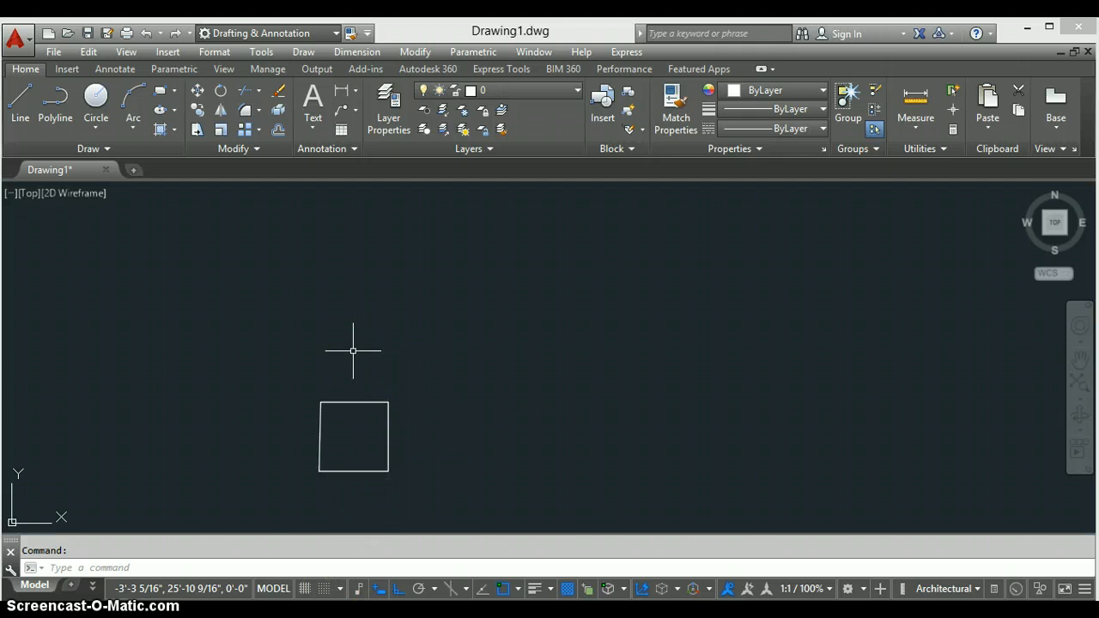
Start a second line chain to the right of the closed shape with a 10' segment to the right and a 10' segment upward
scroll(324, 470, "up", 2)
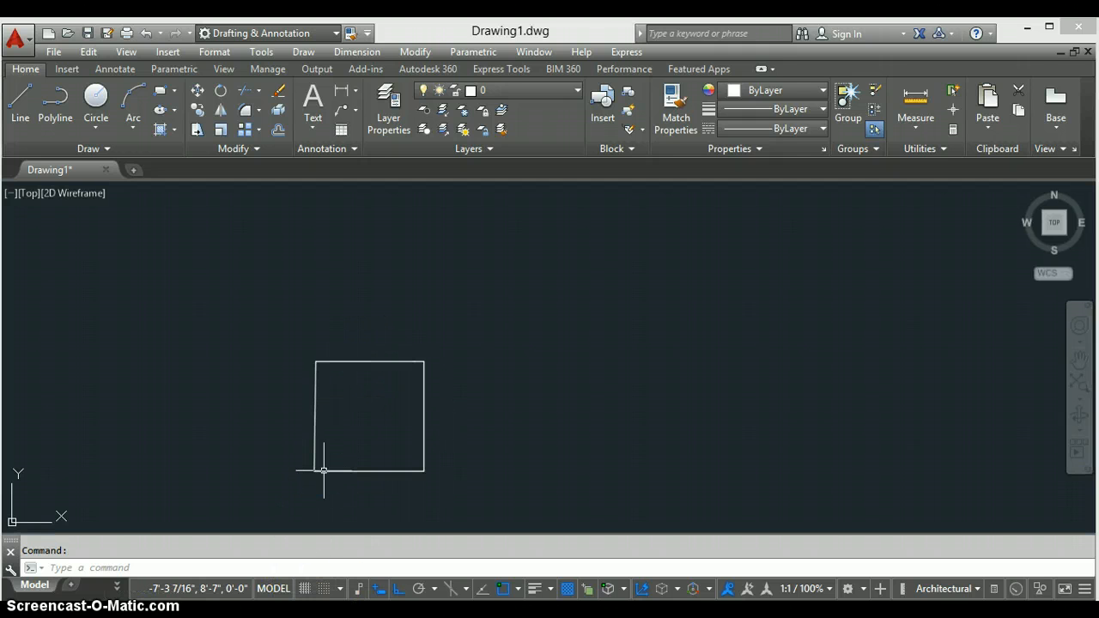
scroll(324, 470, "up", 2)
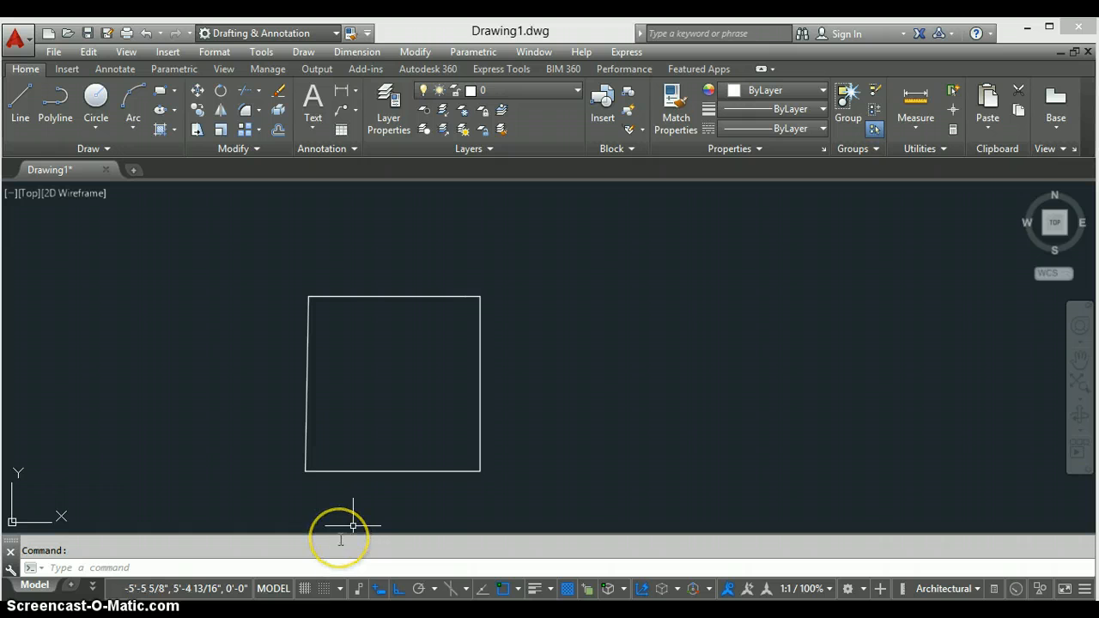
scroll(118, 400, "down", 2)
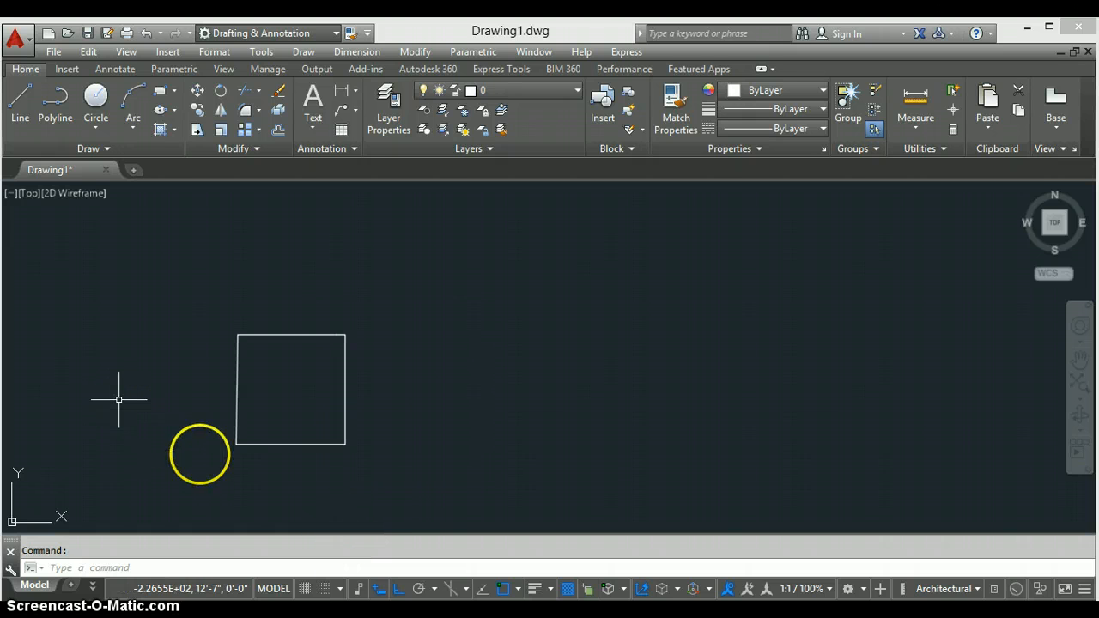
scroll(209, 426, "up", 2)
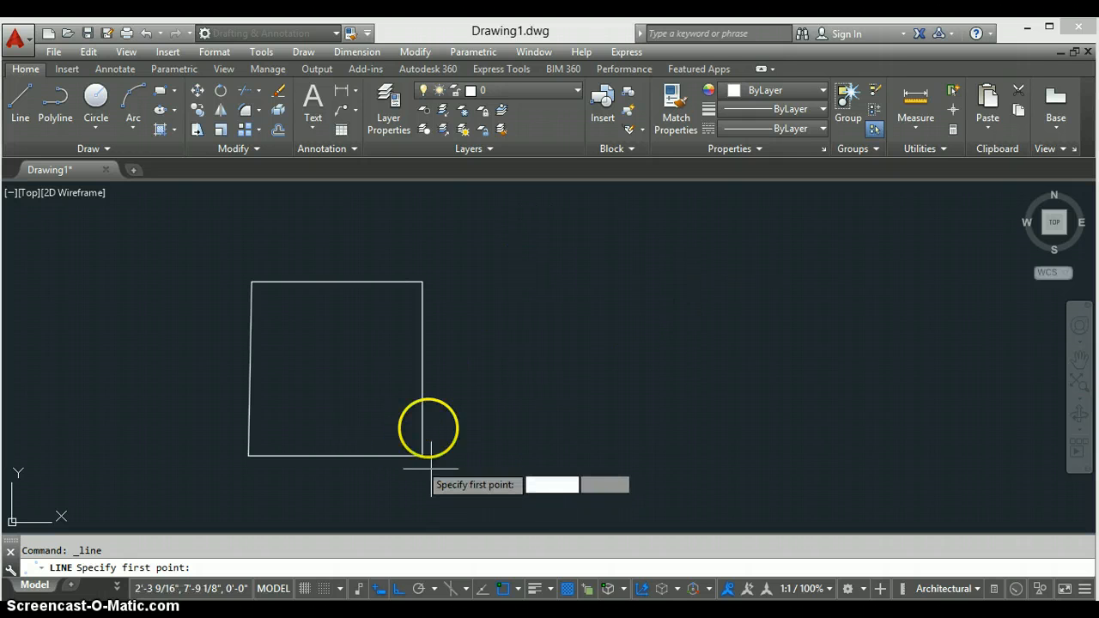
left_click(486, 434)
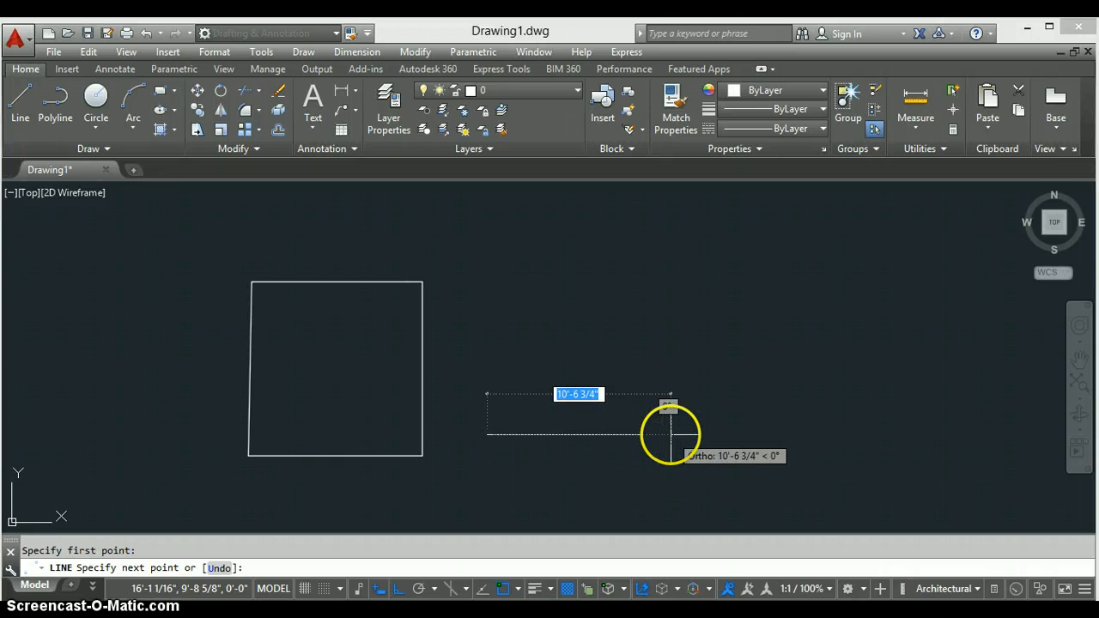
type("10'")
key("Return")
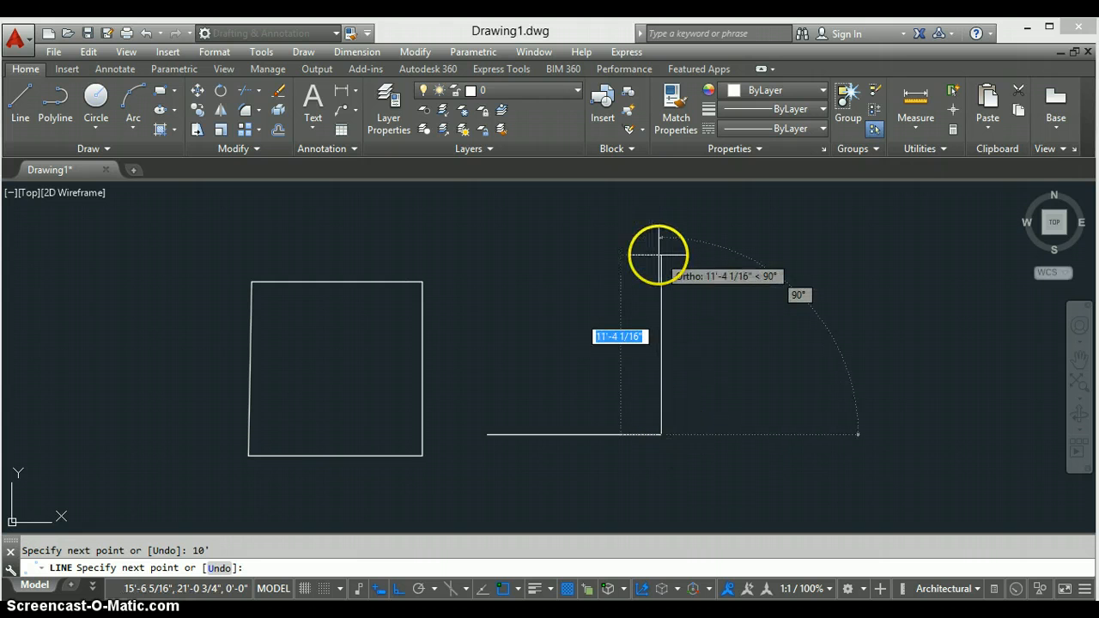
type("10")
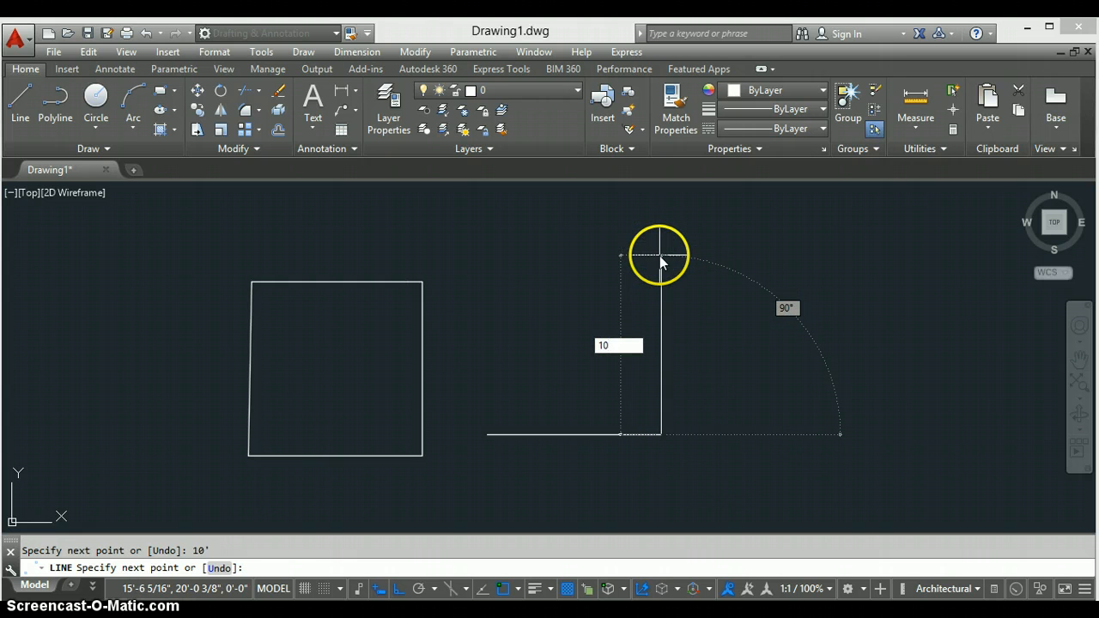
type("'")
key("Return")
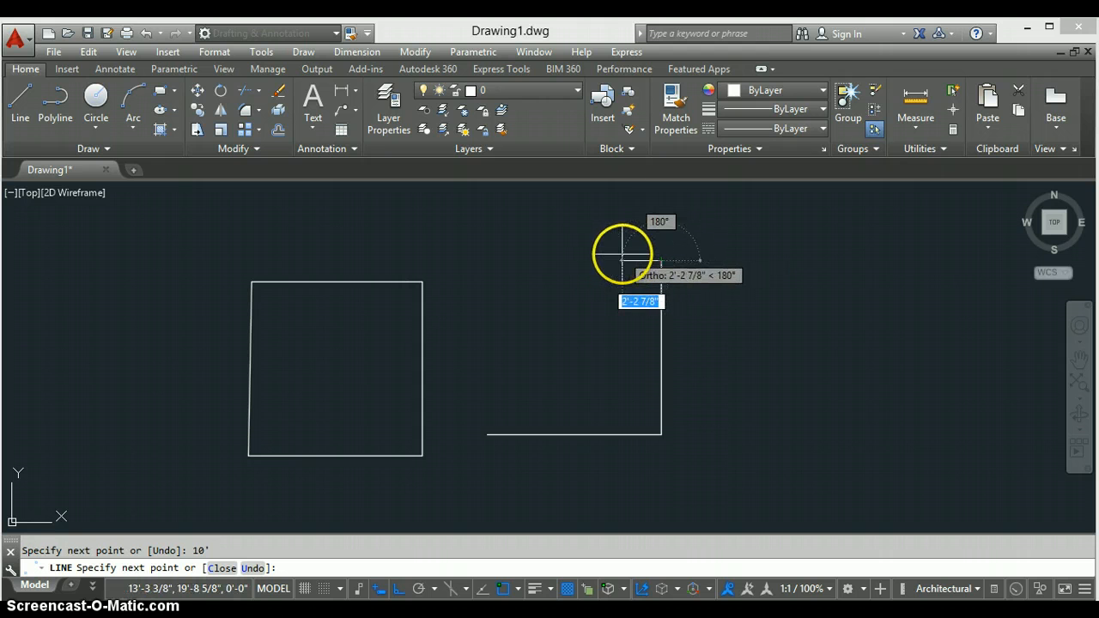
Add a 2'7" horizontal segment to the left from the upper end of the second chain's vertical line
type("2")
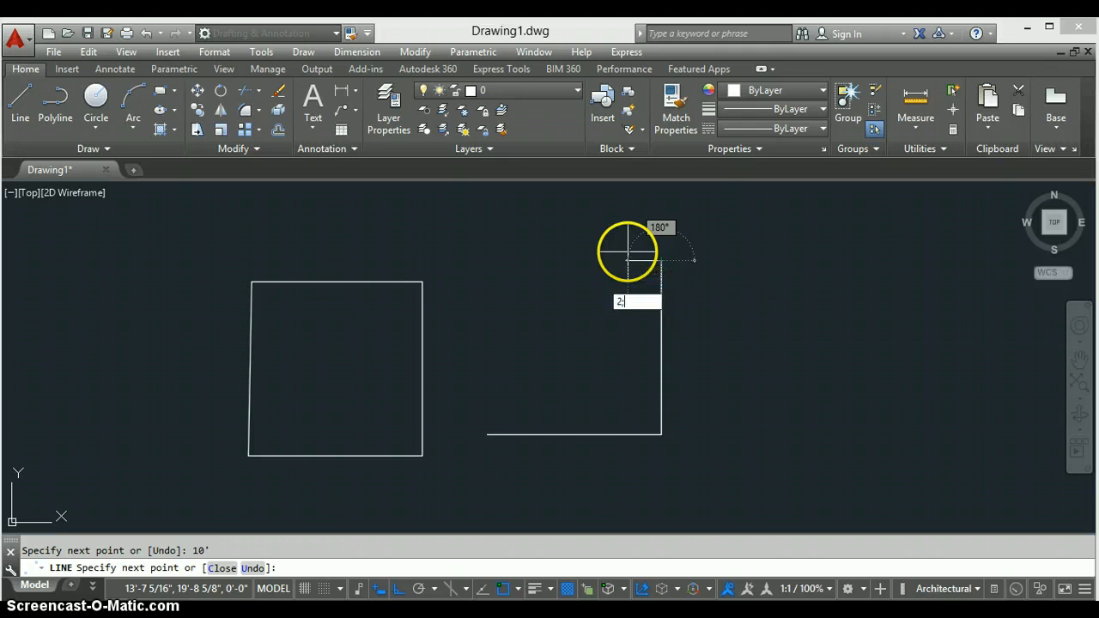
type(";7")
key("Return")
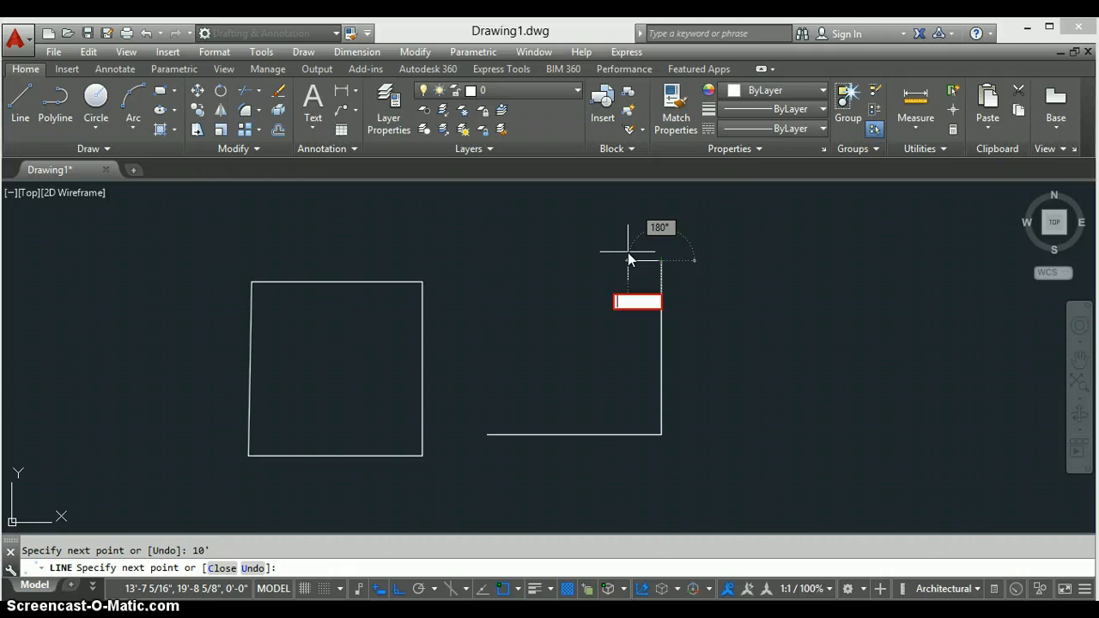
type("2'7")
key("Return")
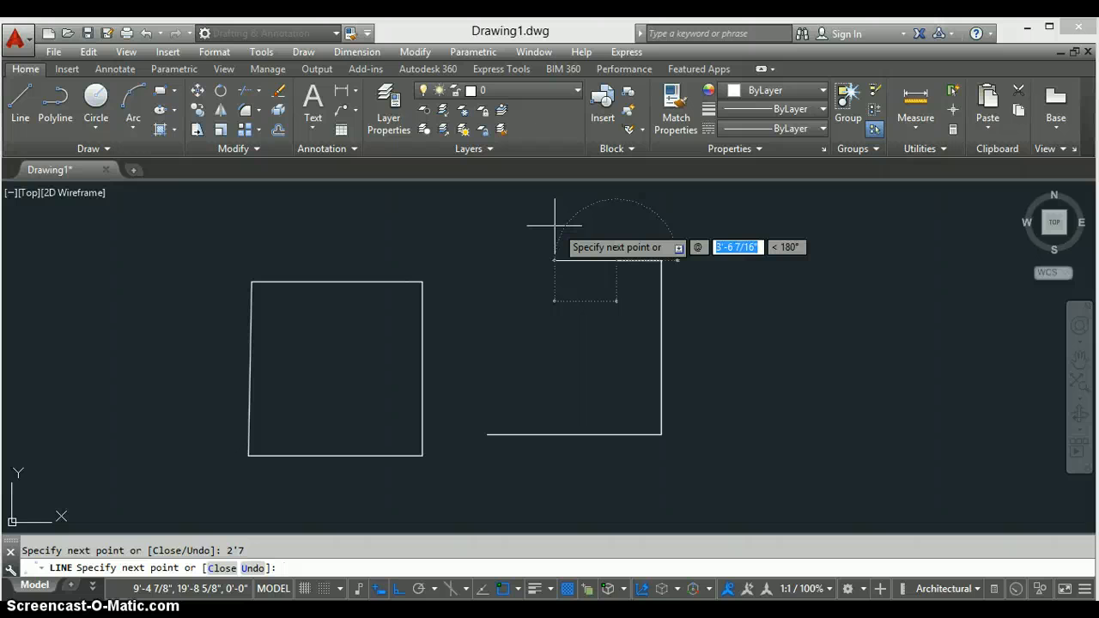
Add a 2' sloped segment at a 135° angle from the left end of the 2'7" segment
type("'")
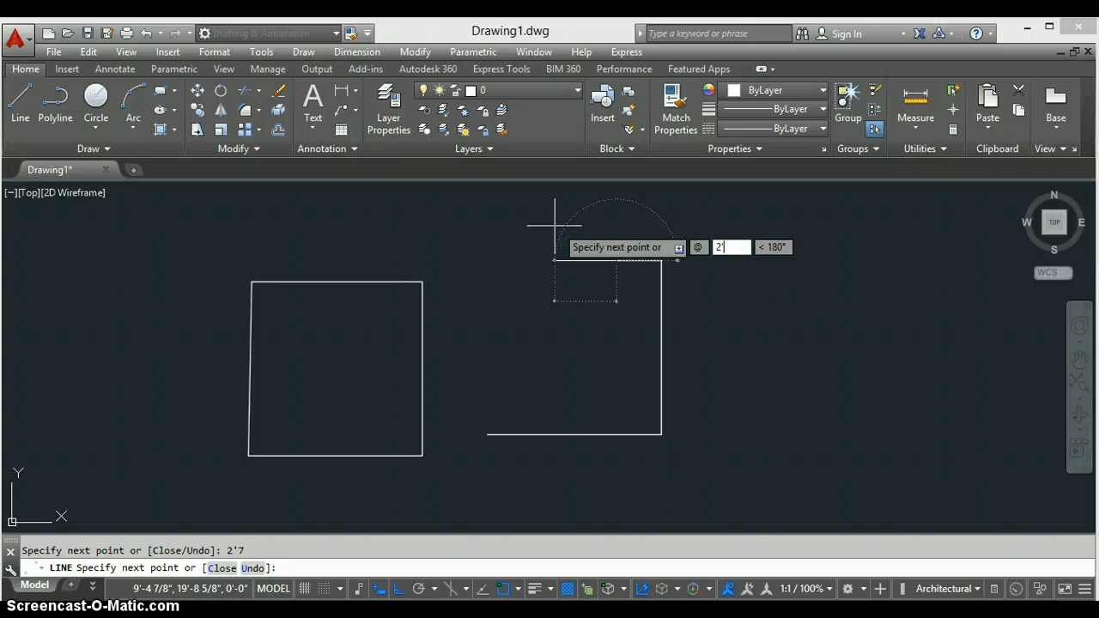
key("Tab")
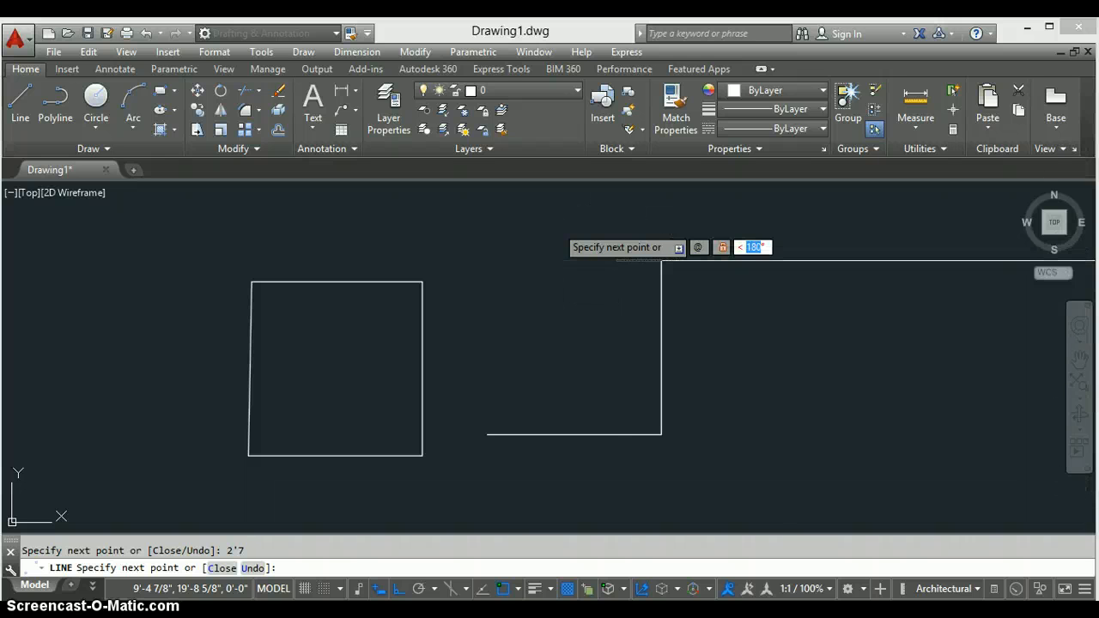
key("Return")
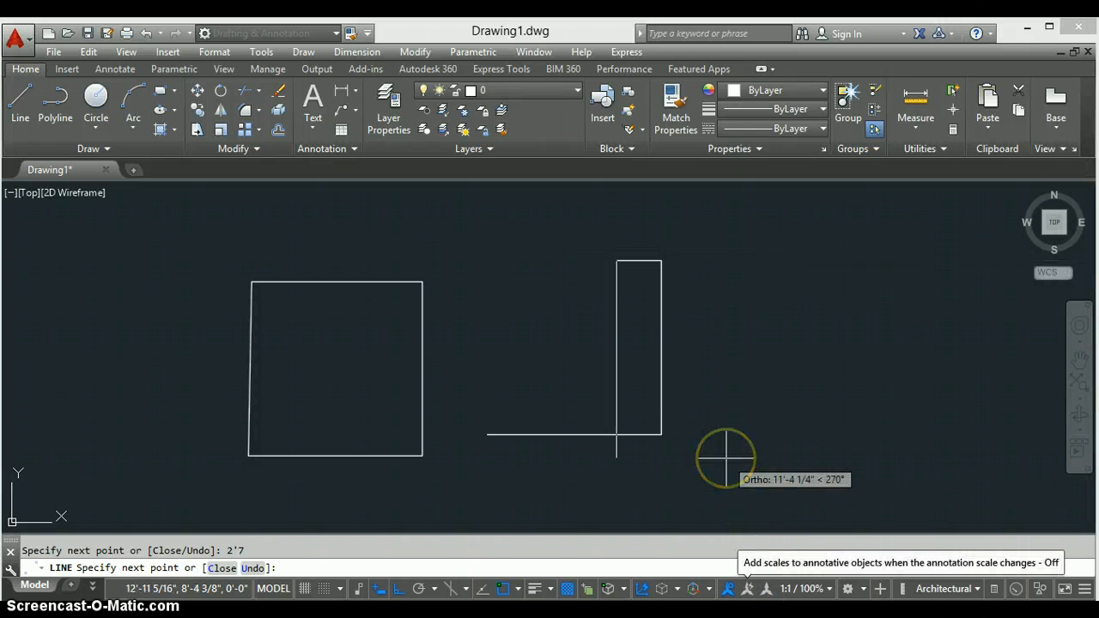
type("135")
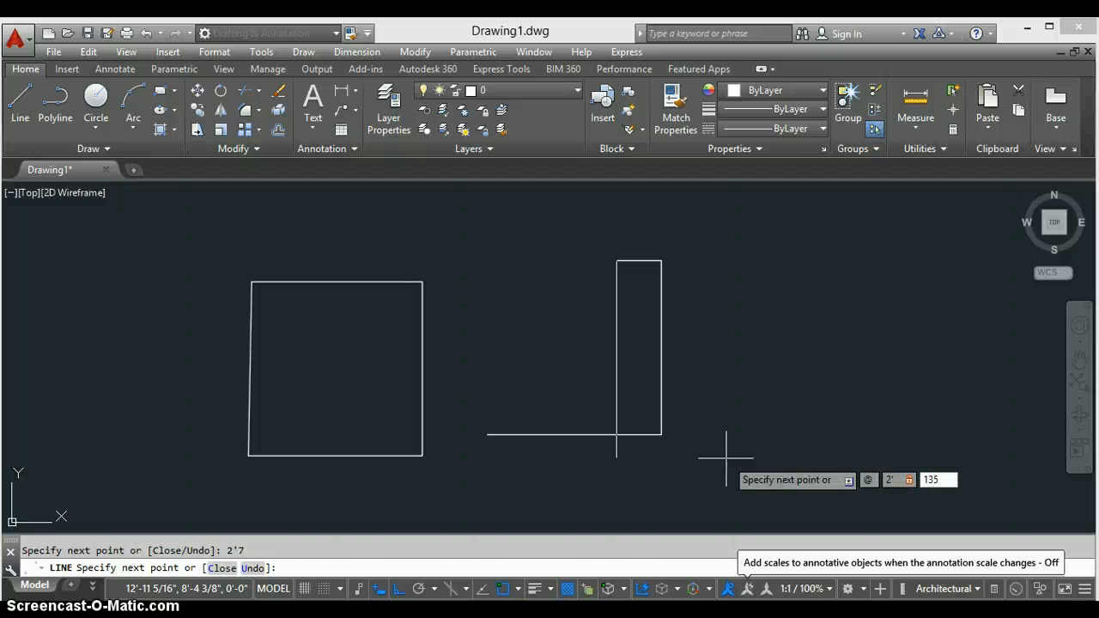
key("Return")
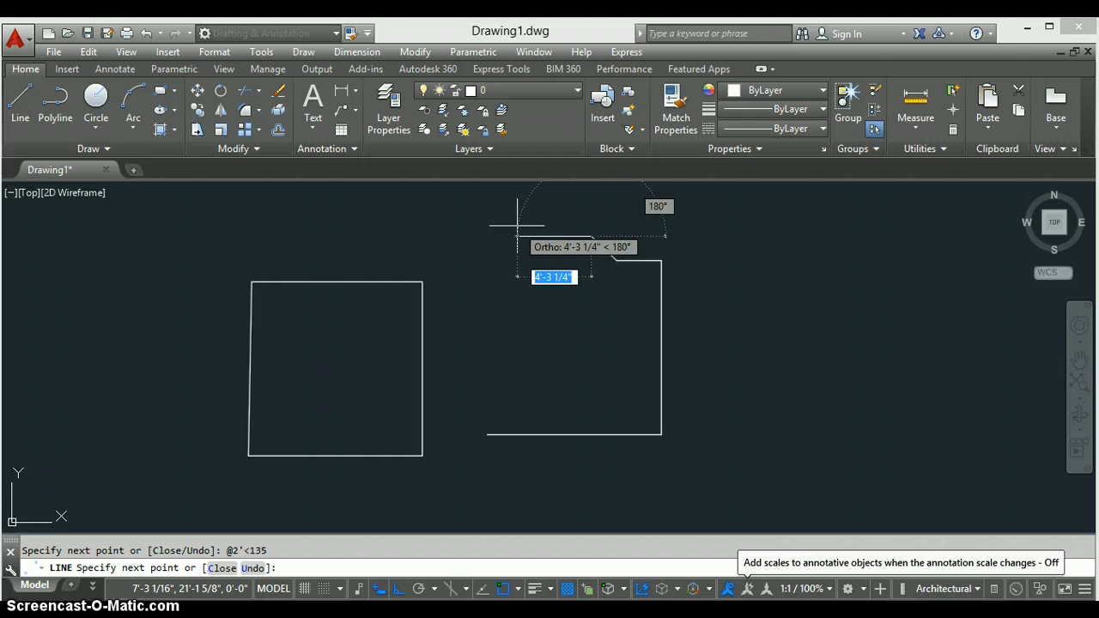
Continue the second chain with a 2' horizontal segment to the left, followed by a 2' sloped segment at a 225° angle
type("2'")
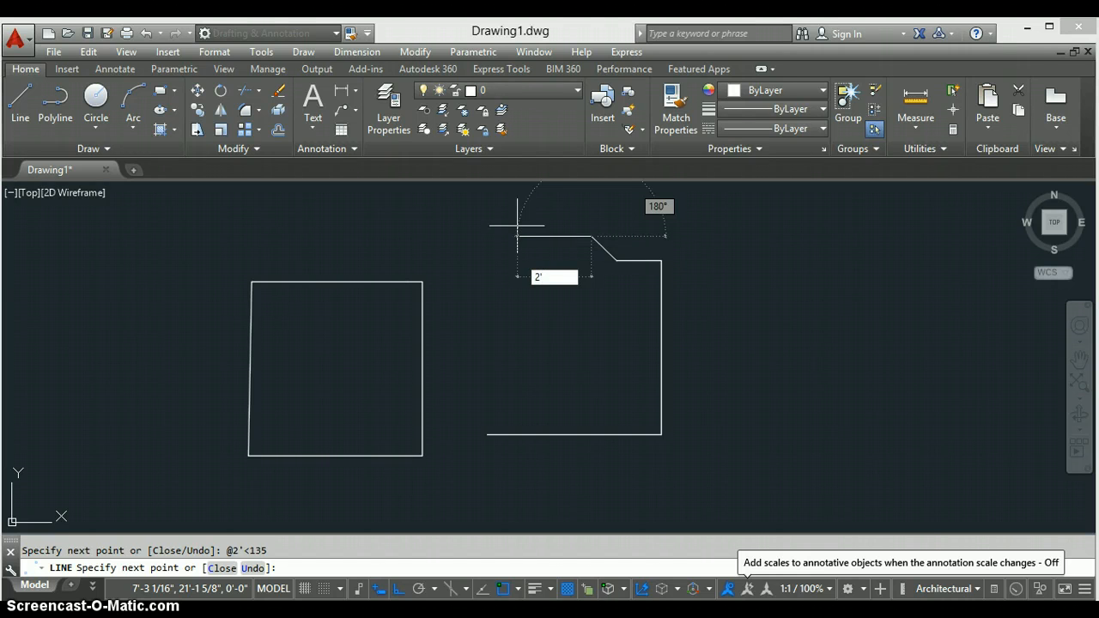
key("Return")
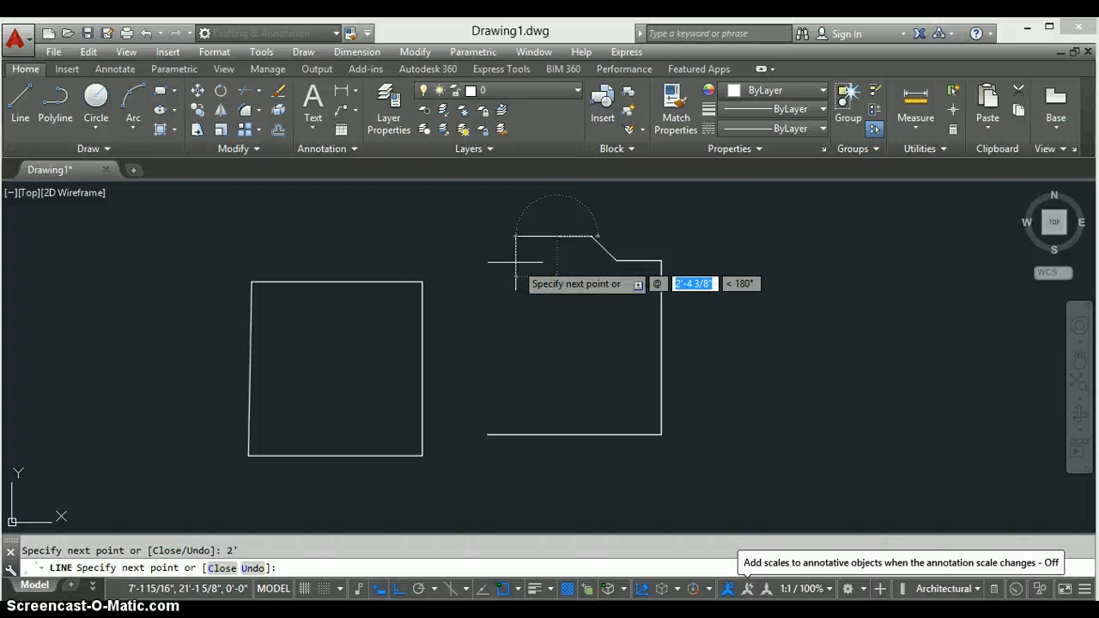
type("2'")
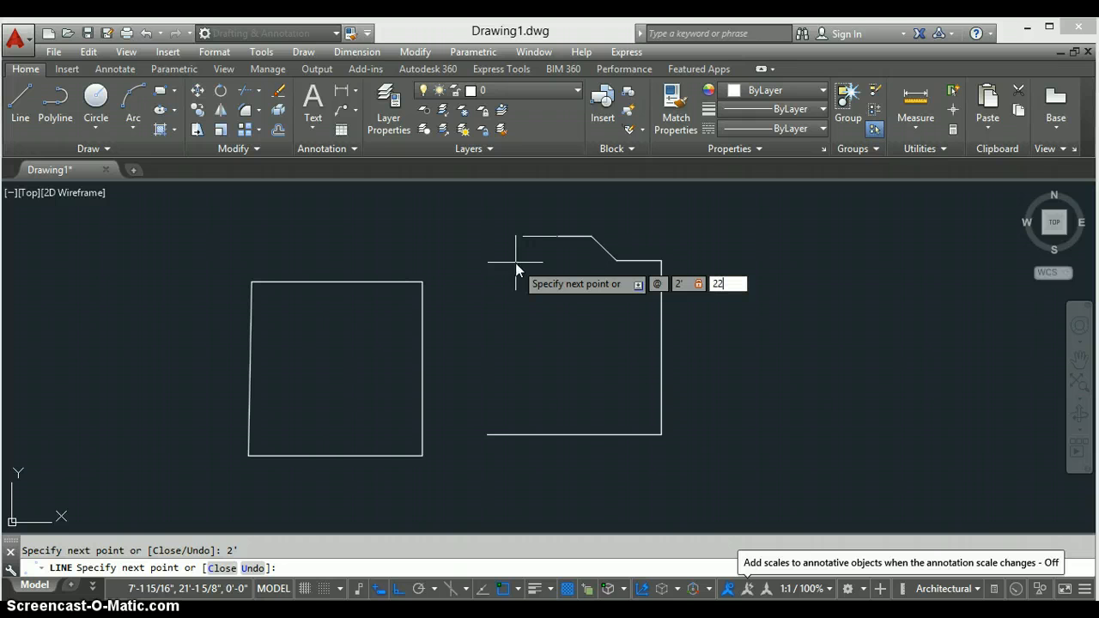
key("Return")
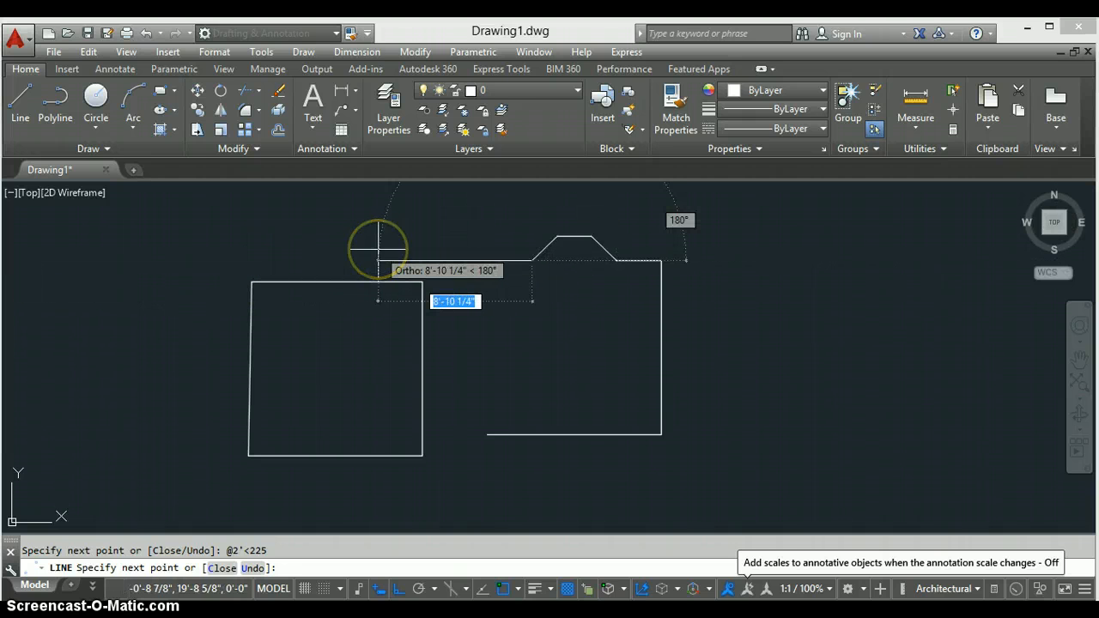
Add a 2'7" horizontal segment to the left from the end of the slope and close the chain back to its starting point
type("2")
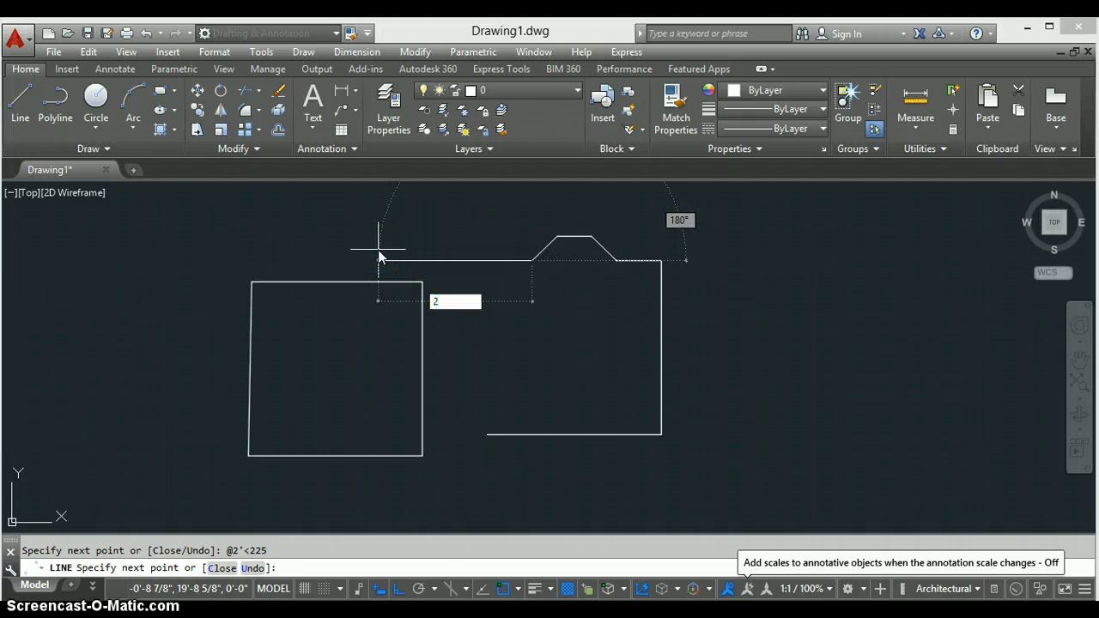
type("'7")
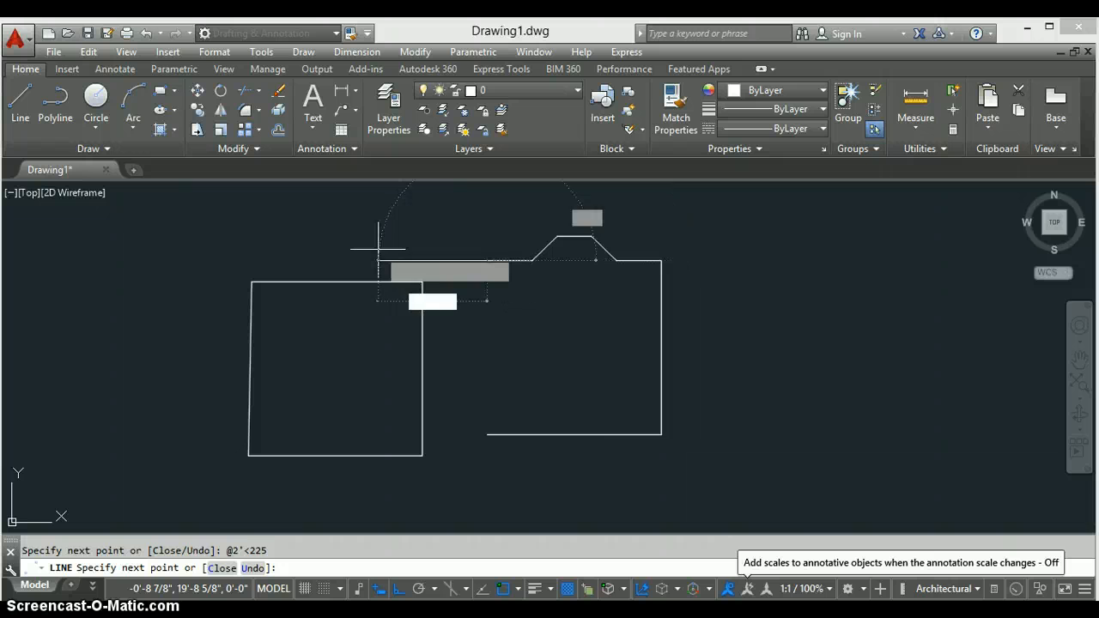
key("Return")
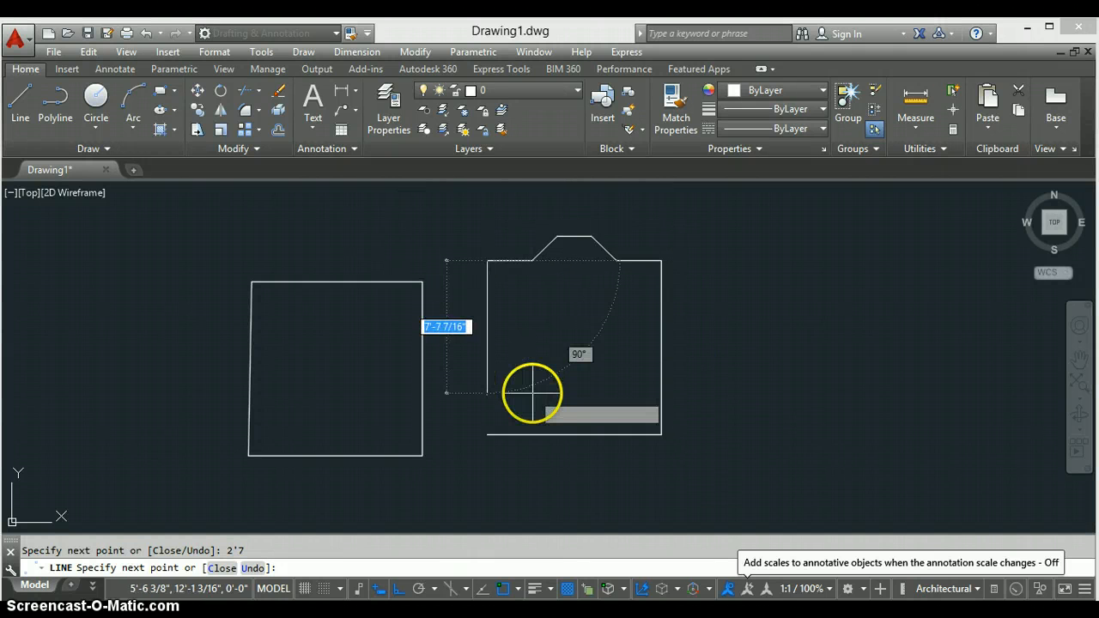
type("c")
key("Return")
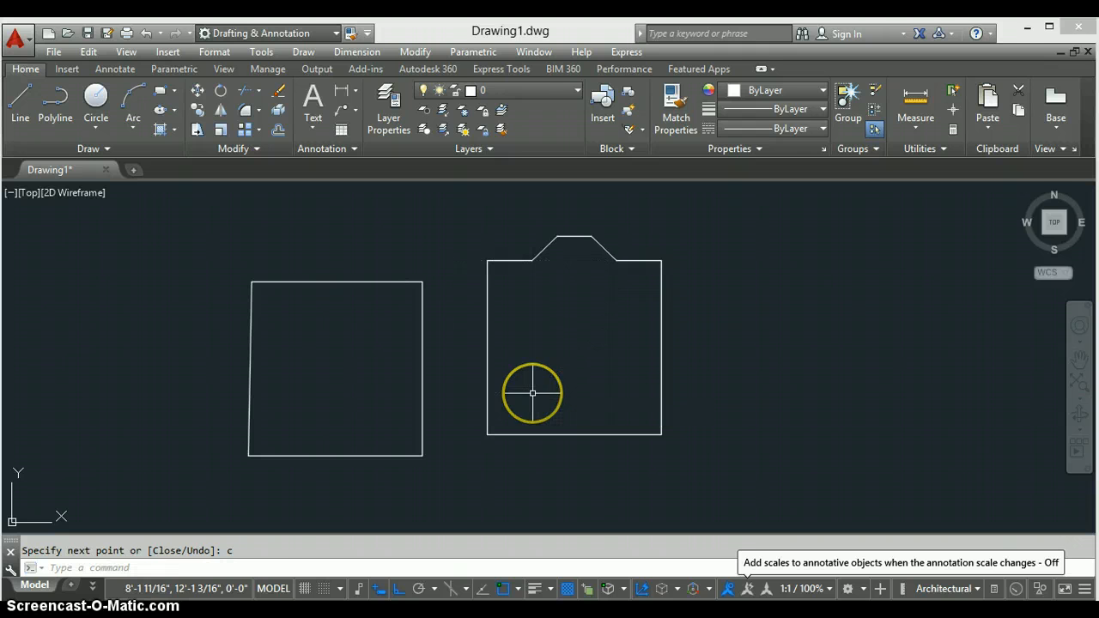